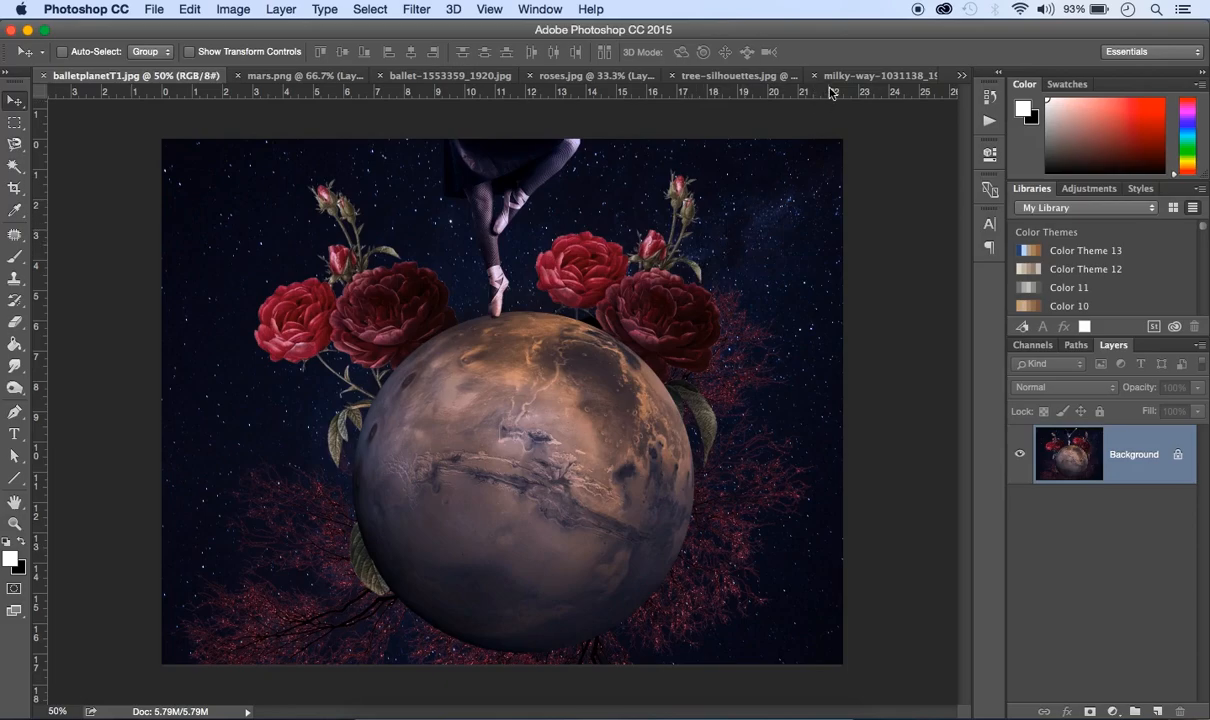
# Copy the entire mars.png image and paste it into the milky-way document.
pyautogui.click(845, 76)
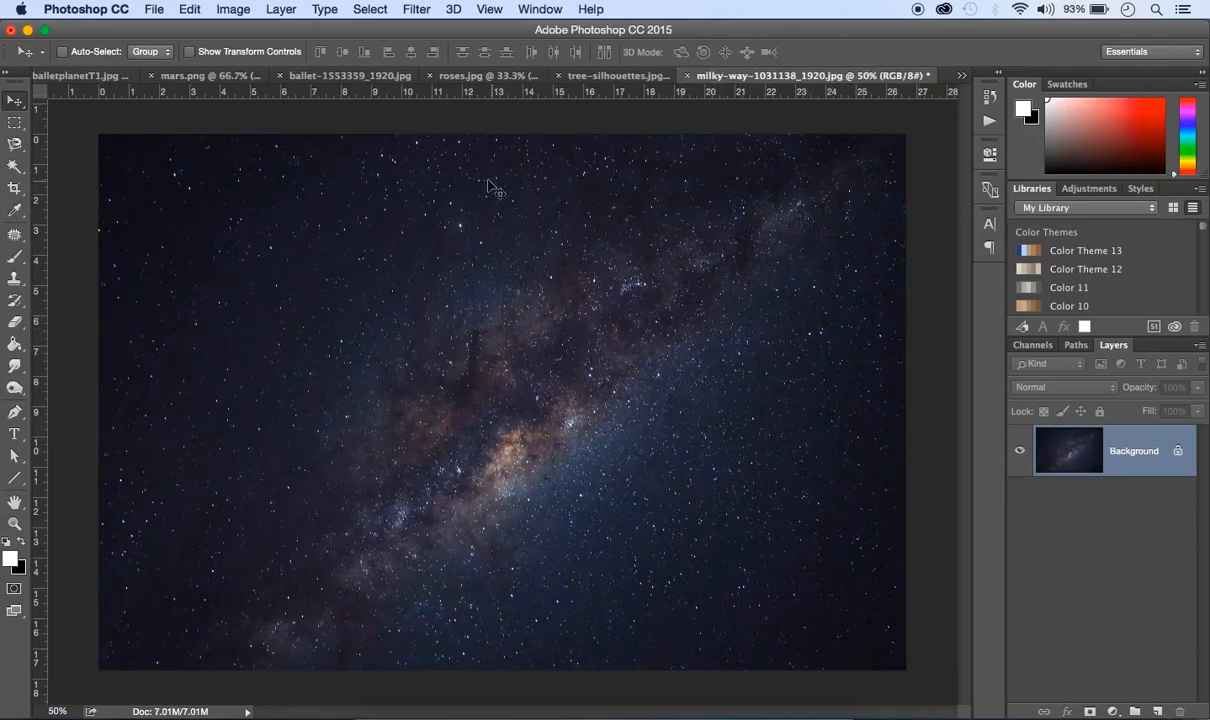
pyautogui.click(208, 77)
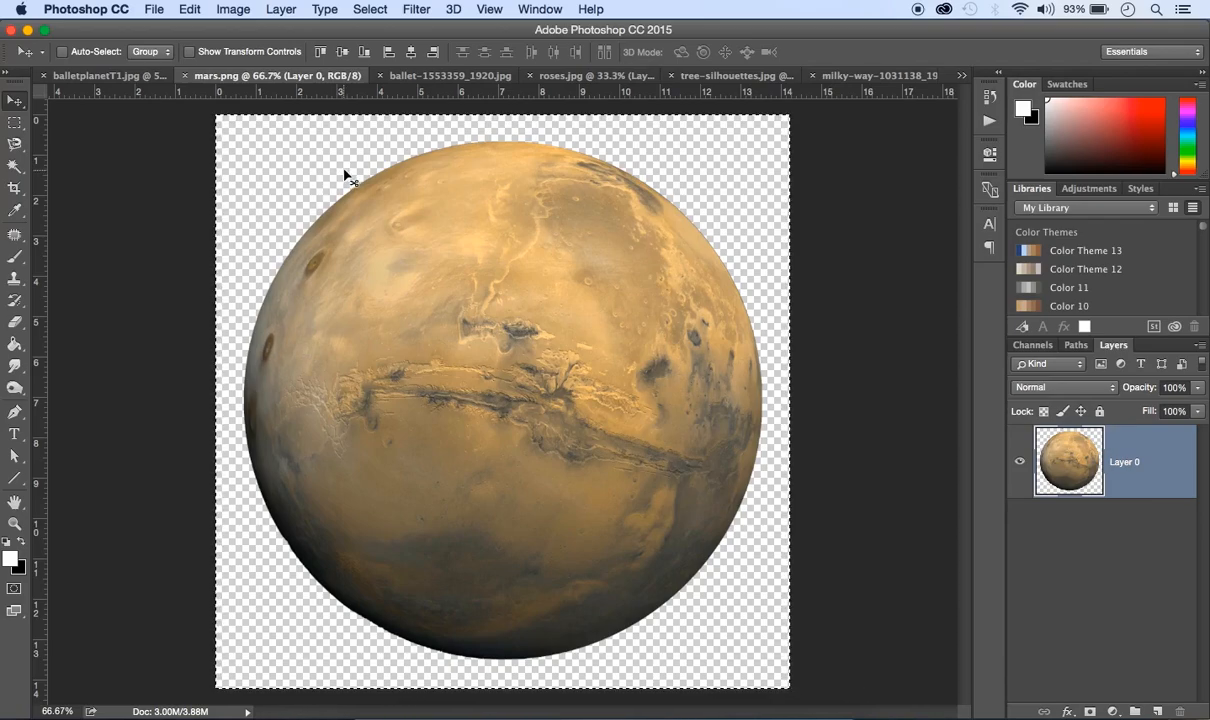
pyautogui.click(369, 9)
pyautogui.click(380, 36)
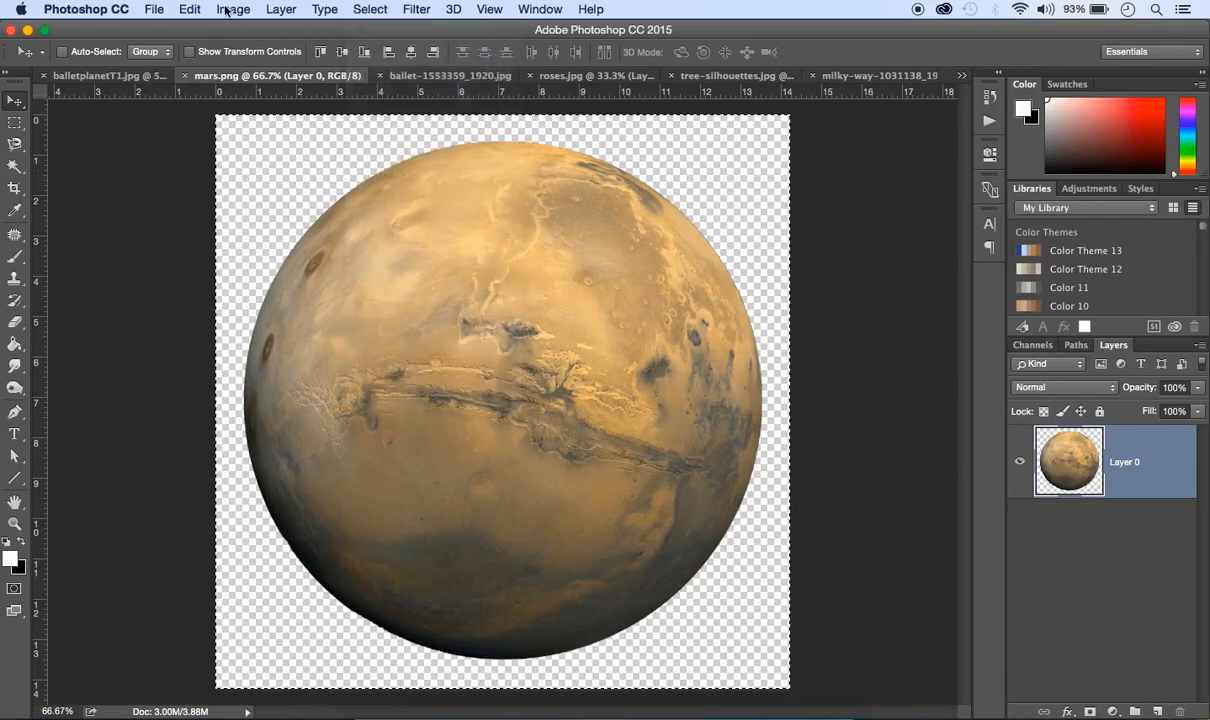
pyautogui.click(189, 9)
pyautogui.click(203, 129)
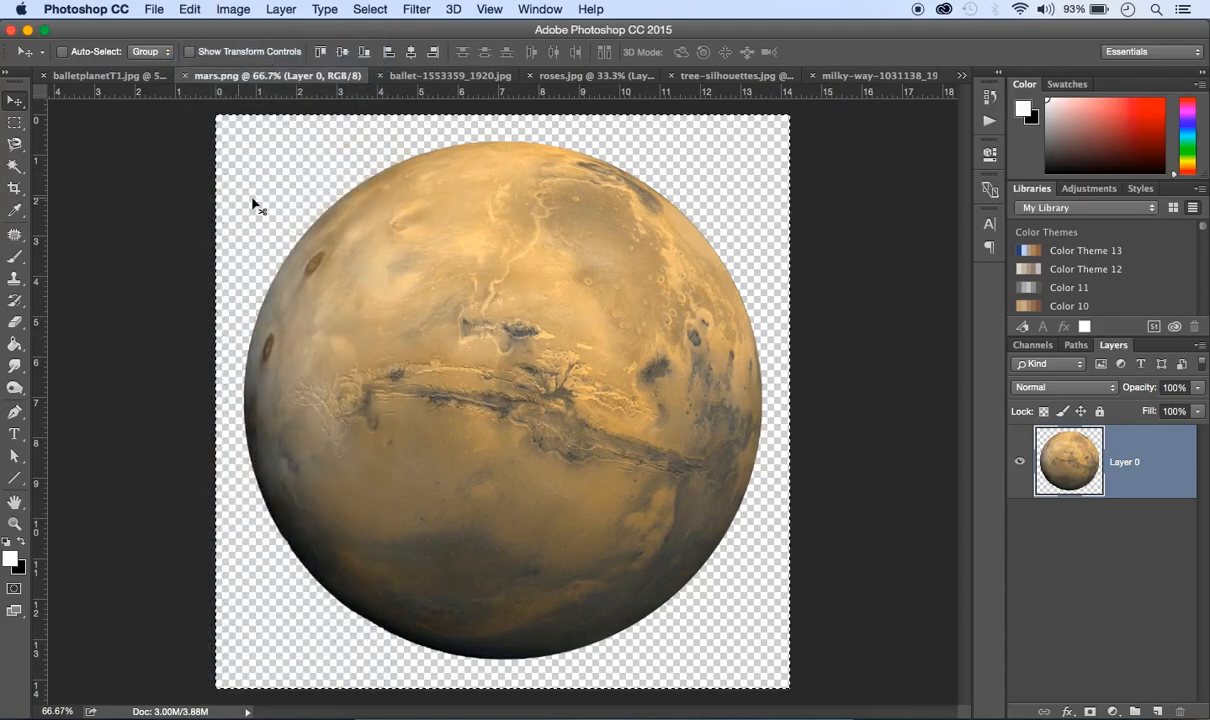
pyautogui.click(835, 85)
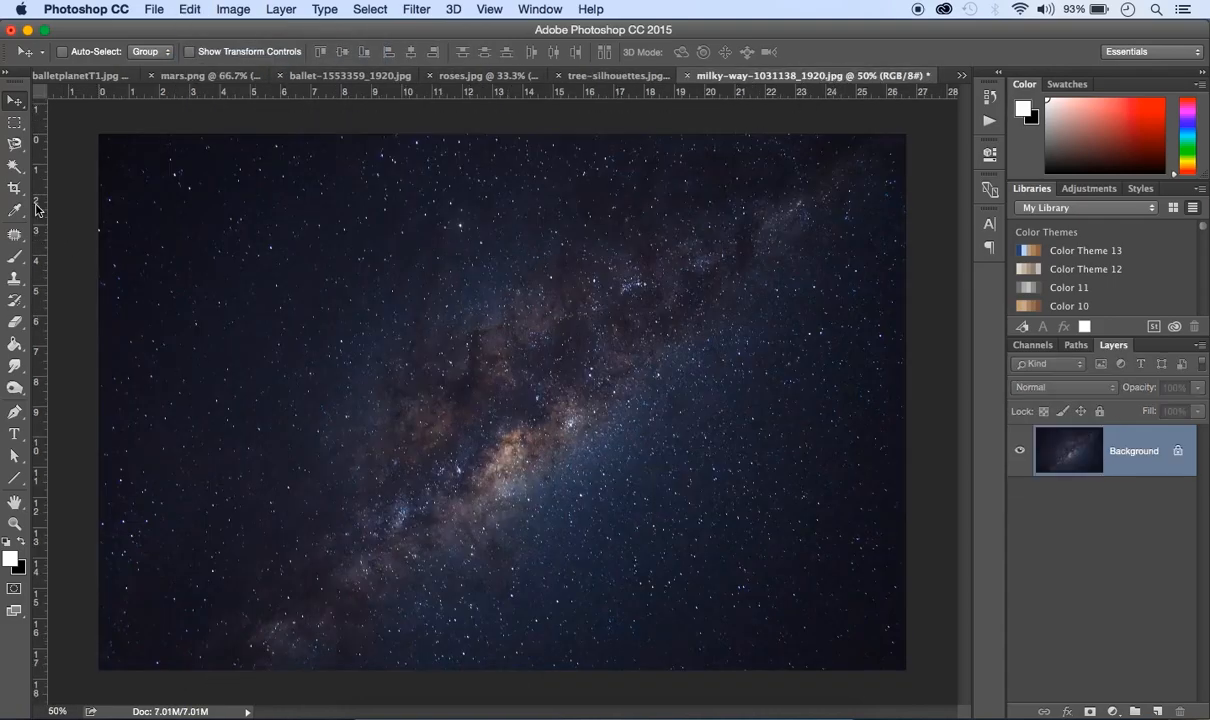
pyautogui.click(188, 12)
pyautogui.click(205, 162)
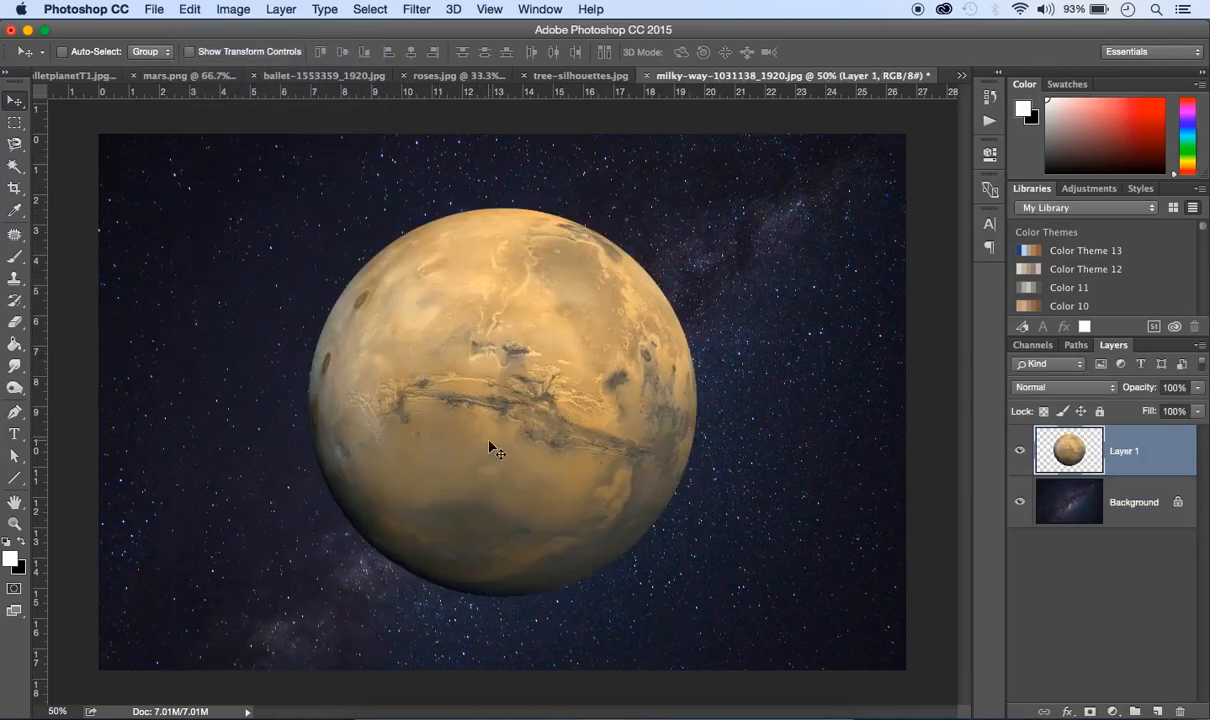
# Scale the pasted planet down to about 78% and move it to the lower middle of the starry background.
pyautogui.click(192, 12)
pyautogui.moveTo(220, 367)
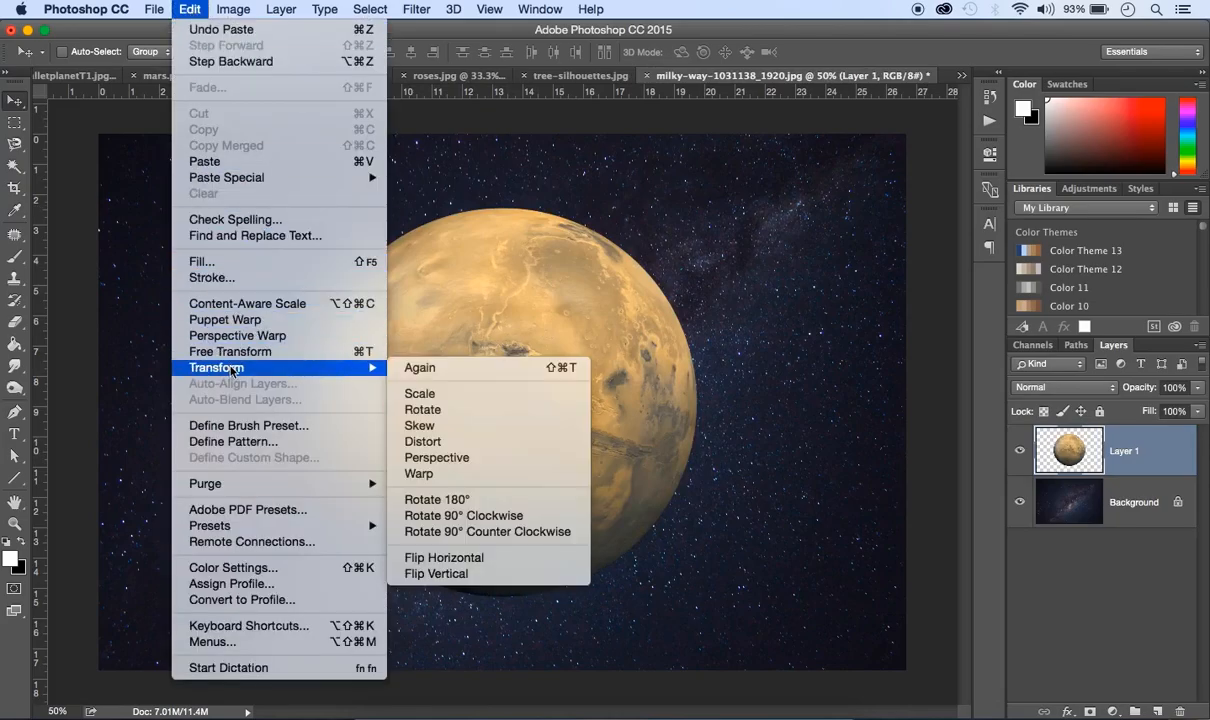
pyautogui.click(444, 398)
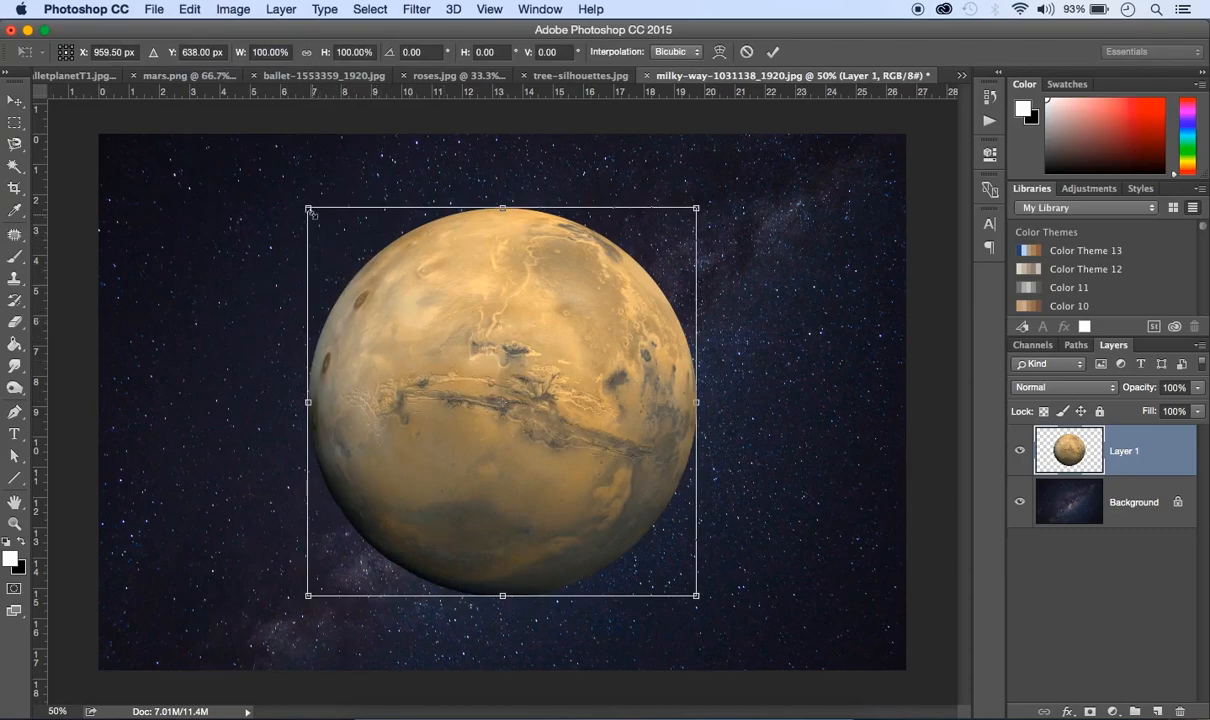
pyautogui.moveTo(697, 207); pyautogui.dragTo(609, 295)
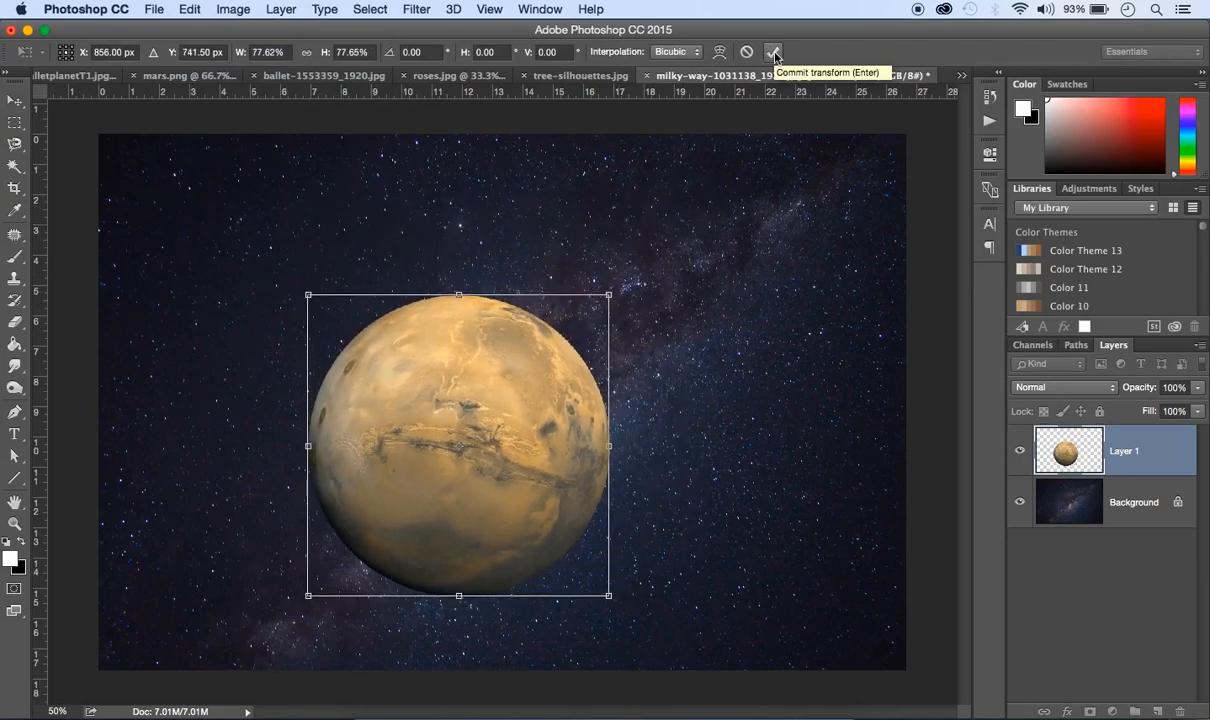
pyautogui.click(774, 52)
pyautogui.moveTo(460, 428); pyautogui.dragTo(510, 442)
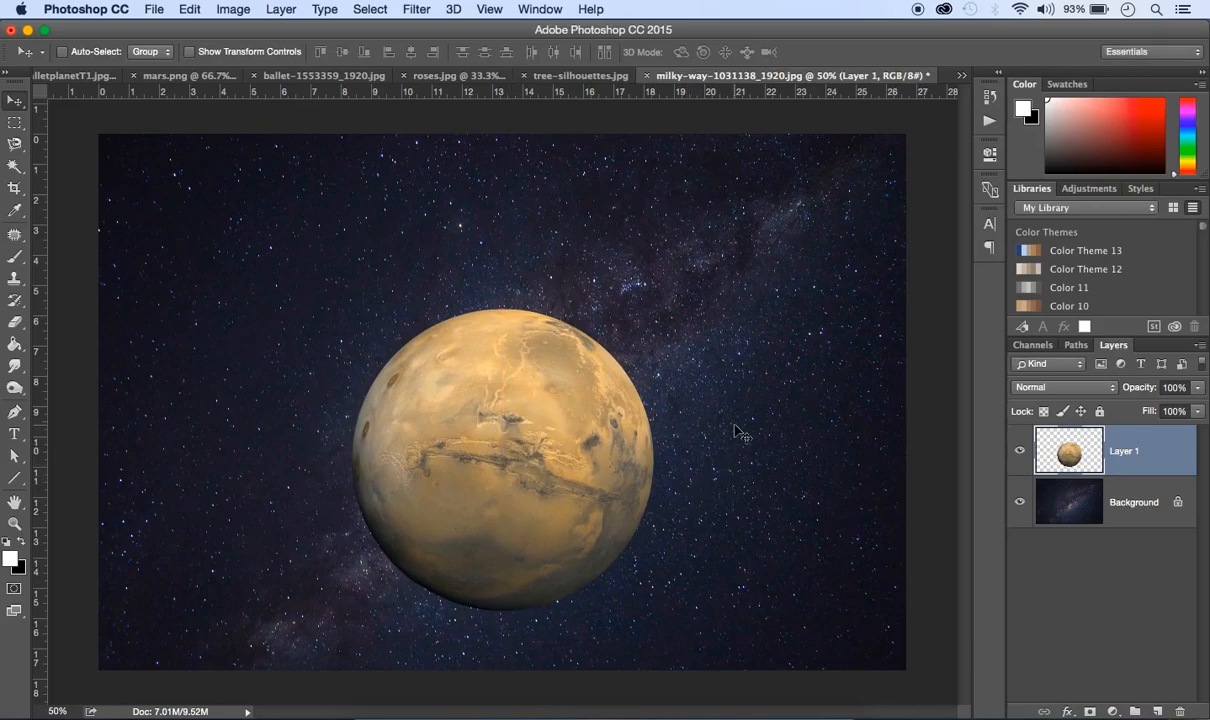
# Copy the whole tree-silhouettes image into the milky-way document and place its layer beneath the planet layer.
pyautogui.click(589, 74)
pyautogui.click(370, 9)
pyautogui.click(367, 35)
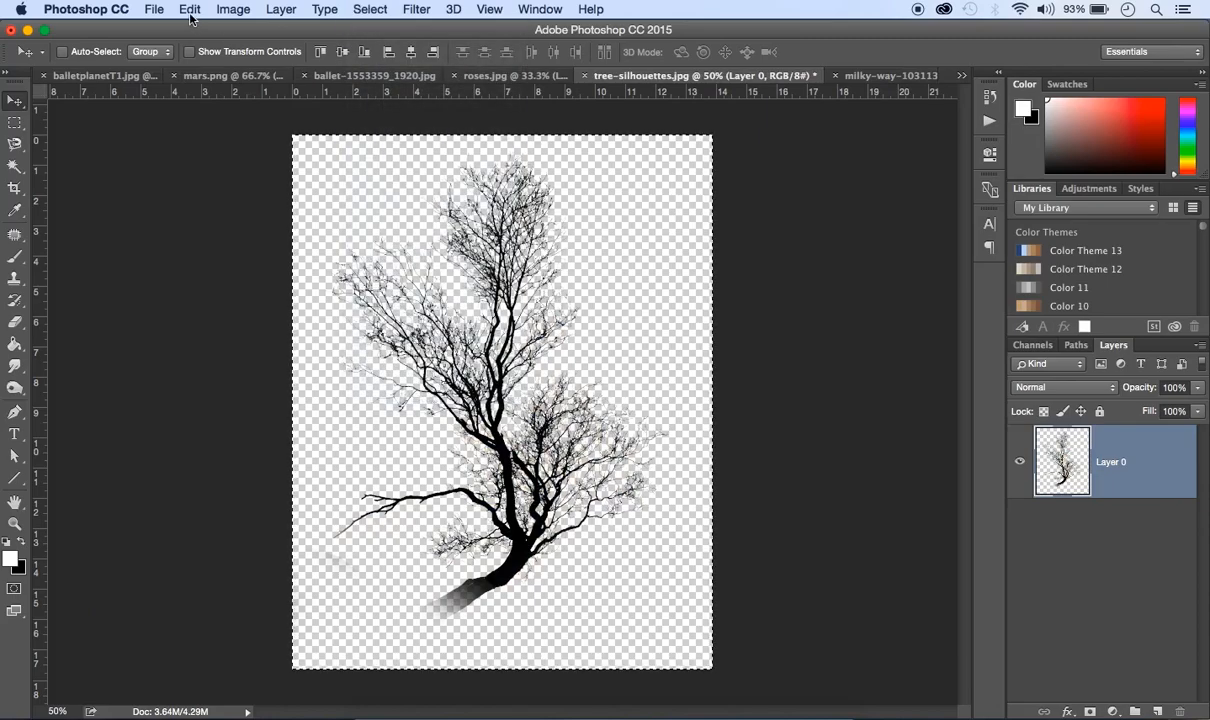
pyautogui.click(189, 9)
pyautogui.click(187, 122)
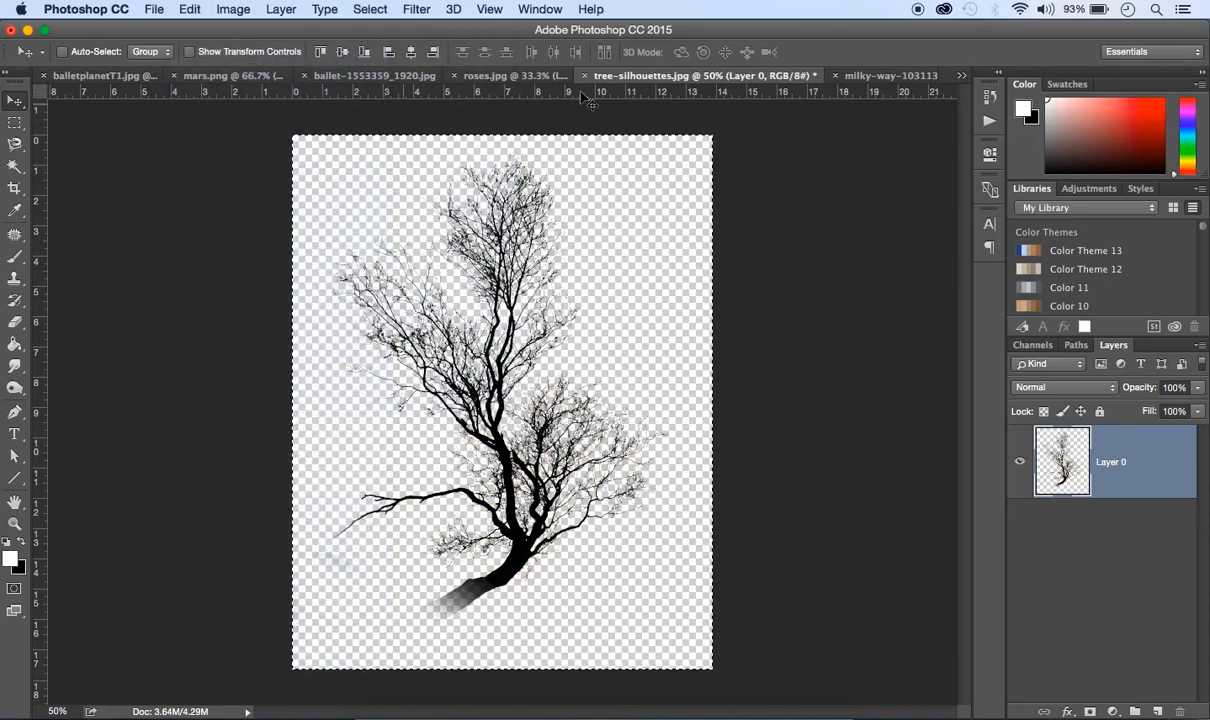
pyautogui.click(850, 75)
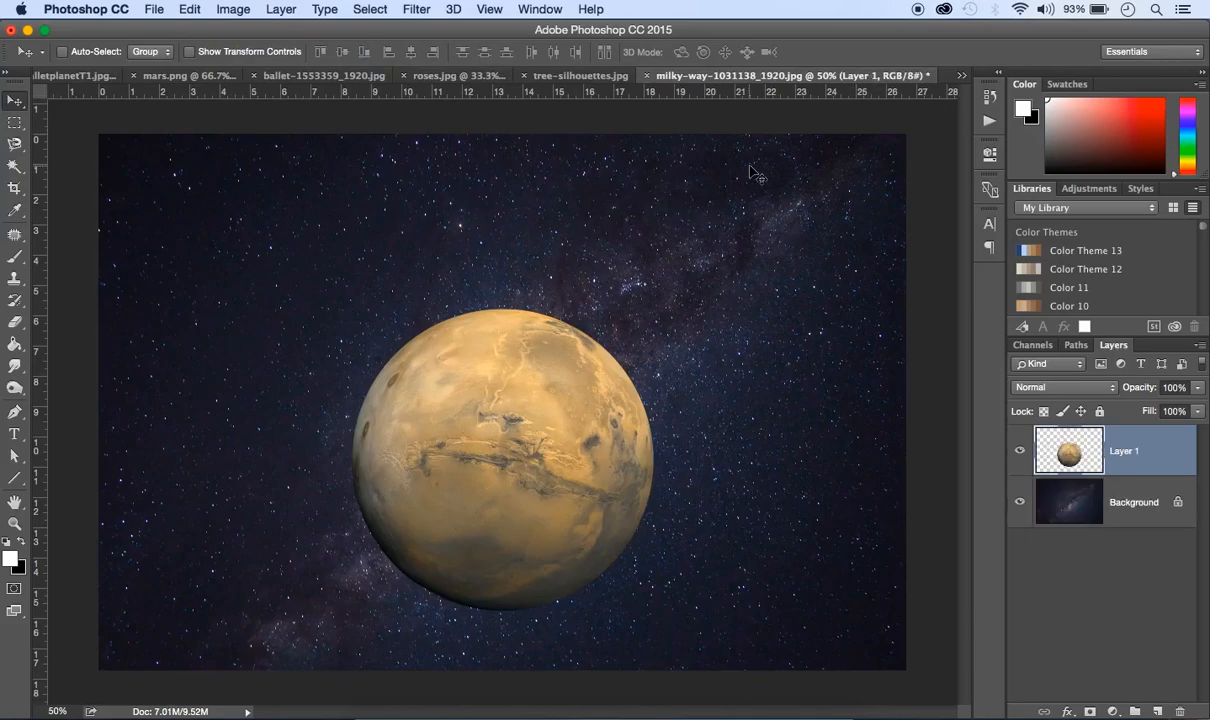
pyautogui.click(190, 10)
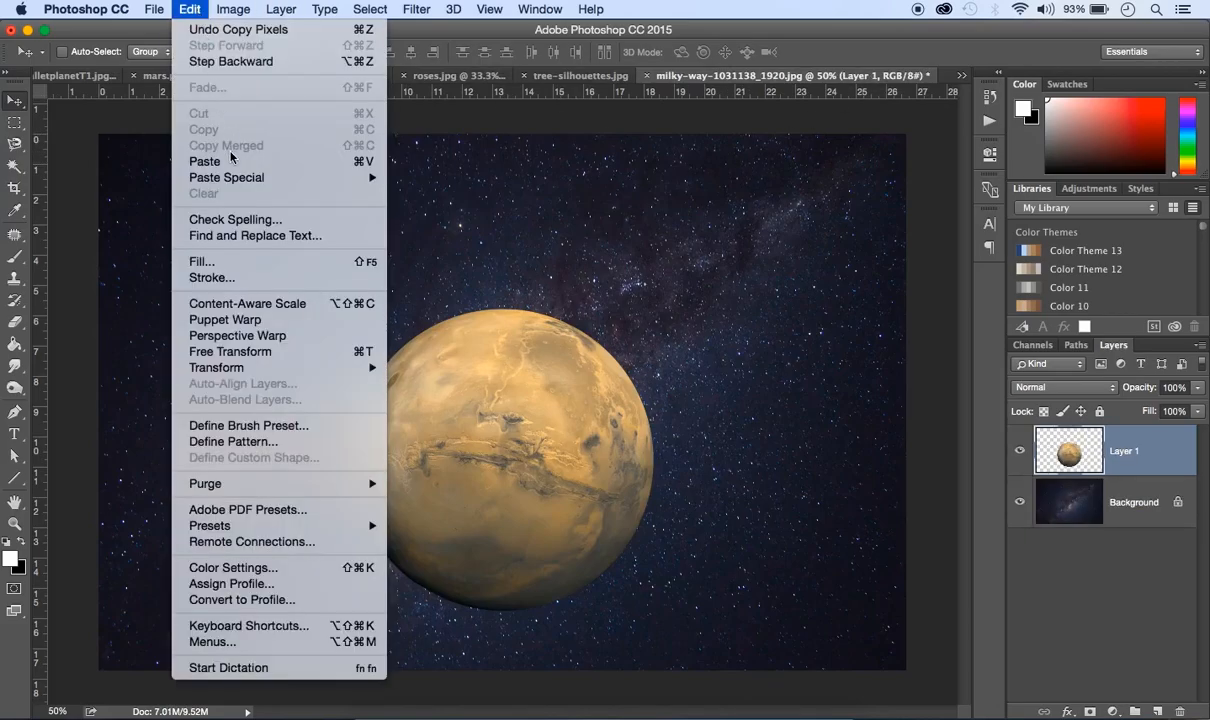
pyautogui.click(233, 161)
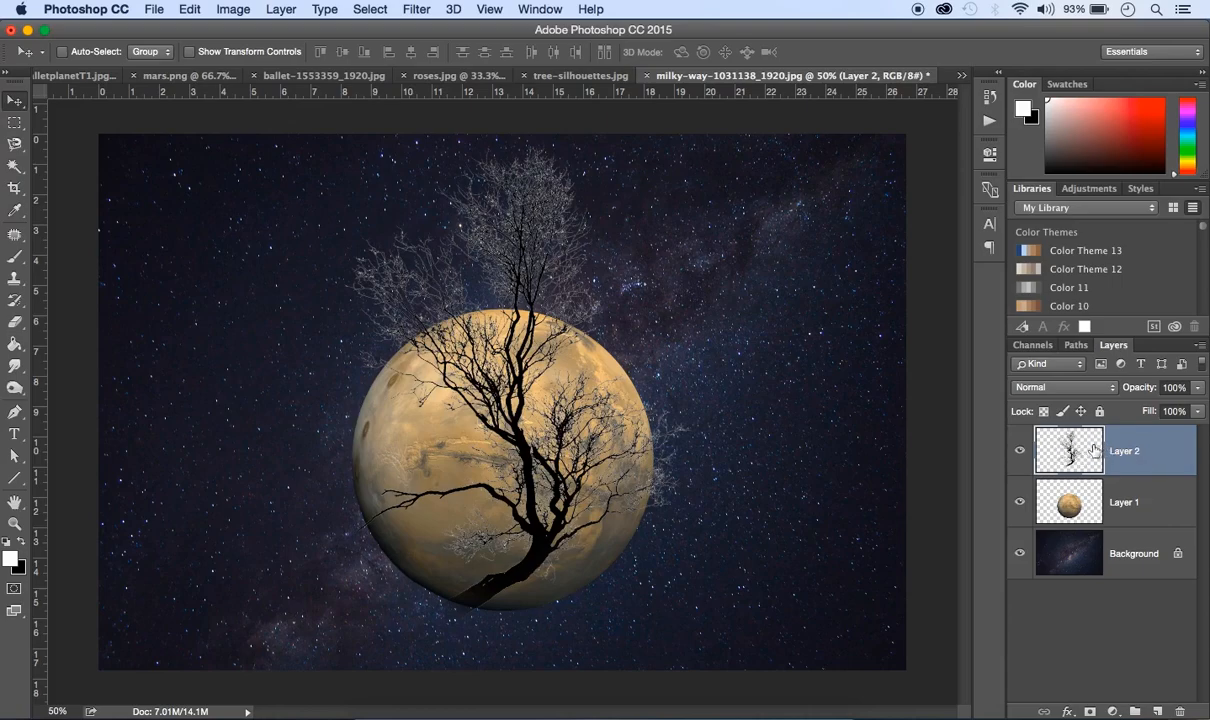
pyautogui.moveTo(1147, 456); pyautogui.dragTo(1156, 515)
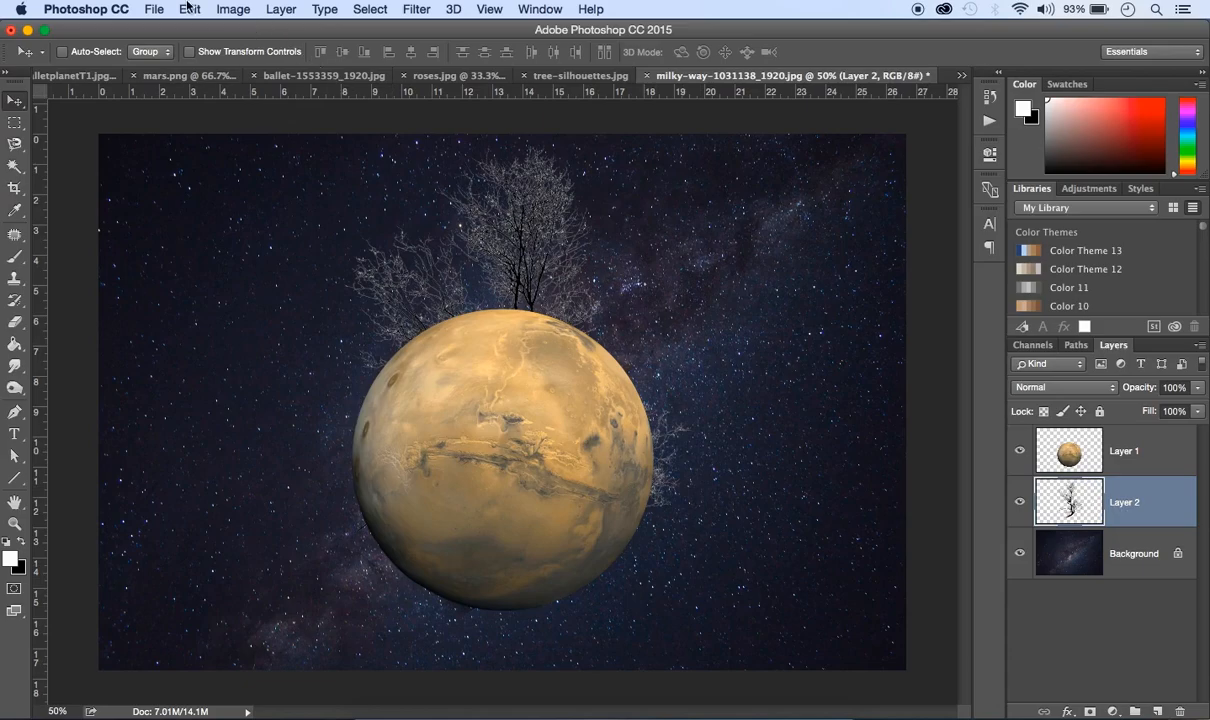
# Rotate the tree about -155° and move it so its branches extend from behind the planet's lower-left edge.
pyautogui.click(188, 9)
pyautogui.moveTo(221, 374)
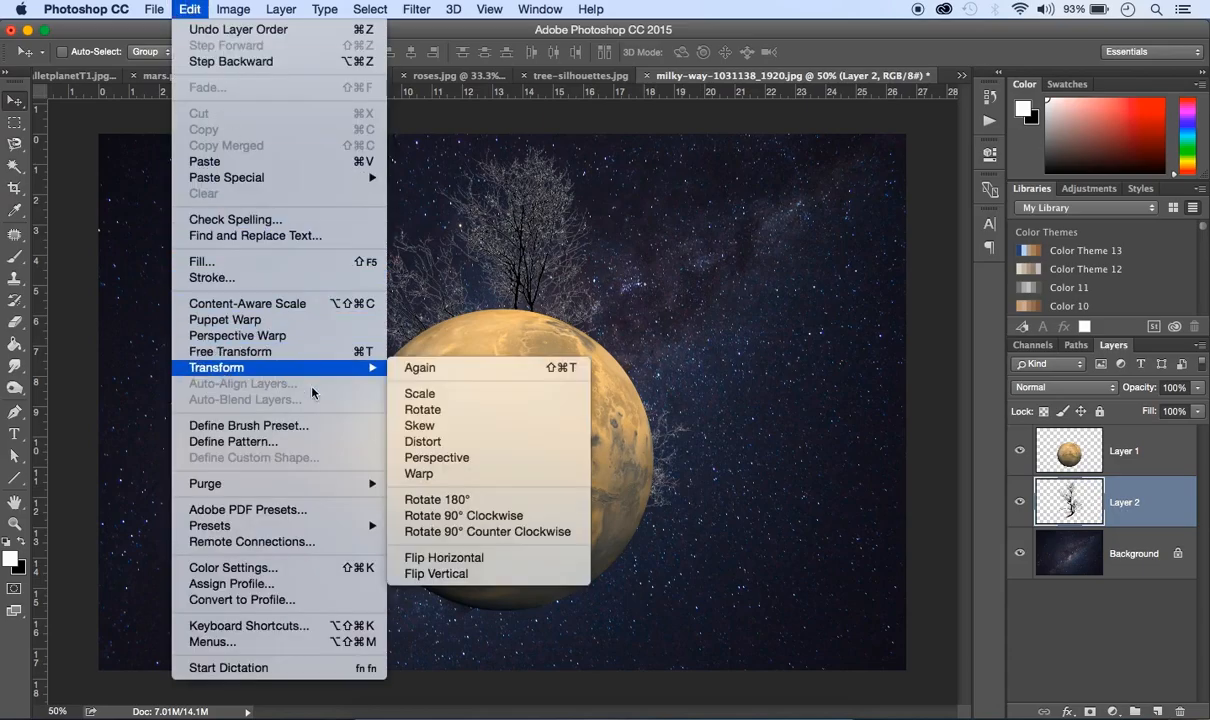
pyautogui.click(461, 410)
pyautogui.moveTo(704, 133); pyautogui.dragTo(260, 518)
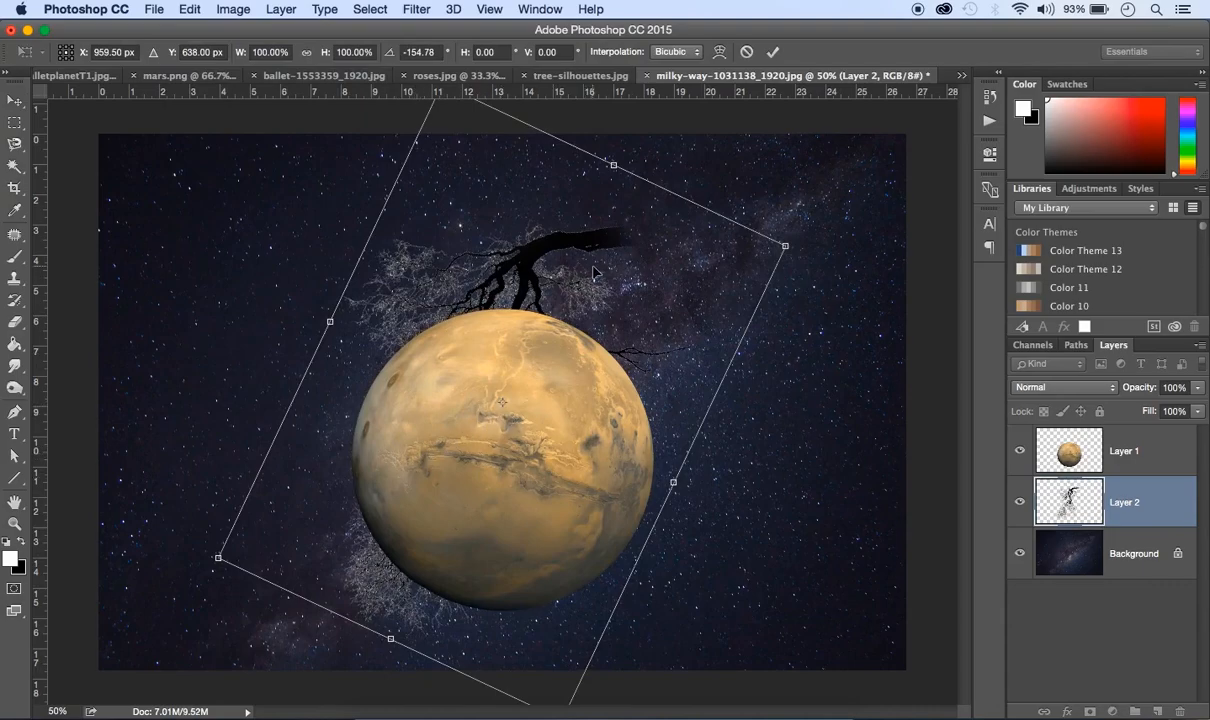
pyautogui.click(776, 58)
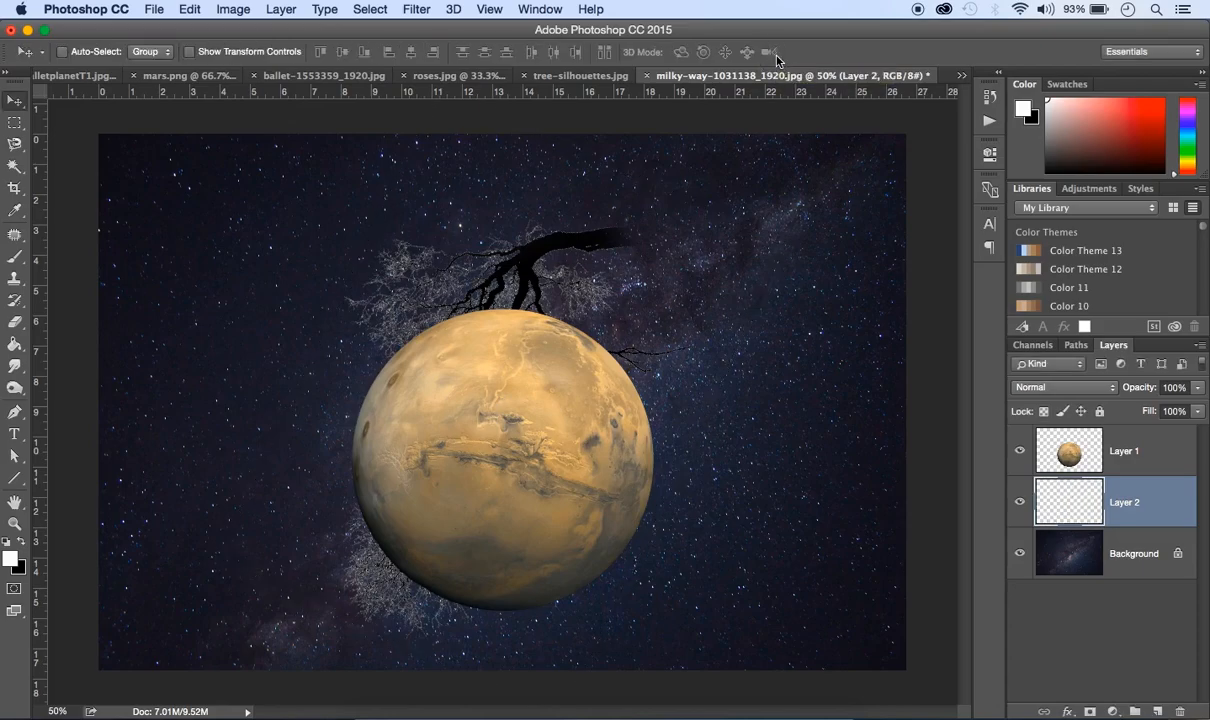
pyautogui.moveTo(537, 275); pyautogui.dragTo(482, 401)
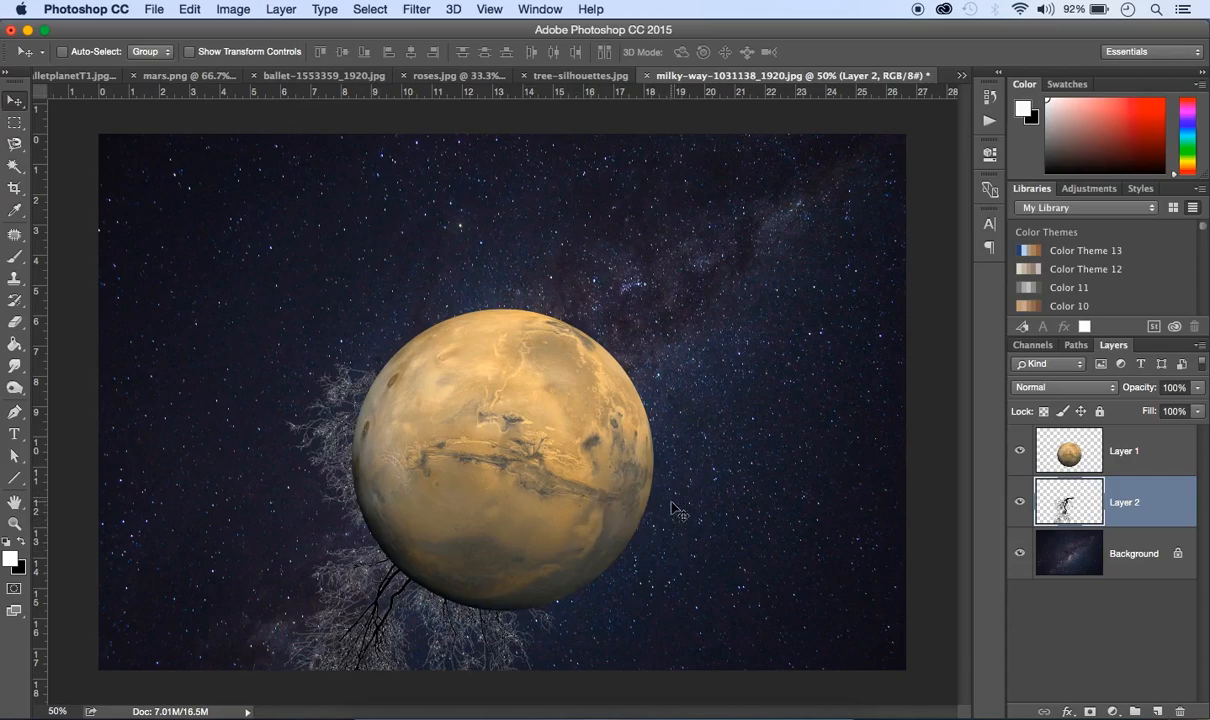
# Duplicate the tree layer and move the copy behind the planet's lower-right edge.
pyautogui.rightClick(1172, 503)
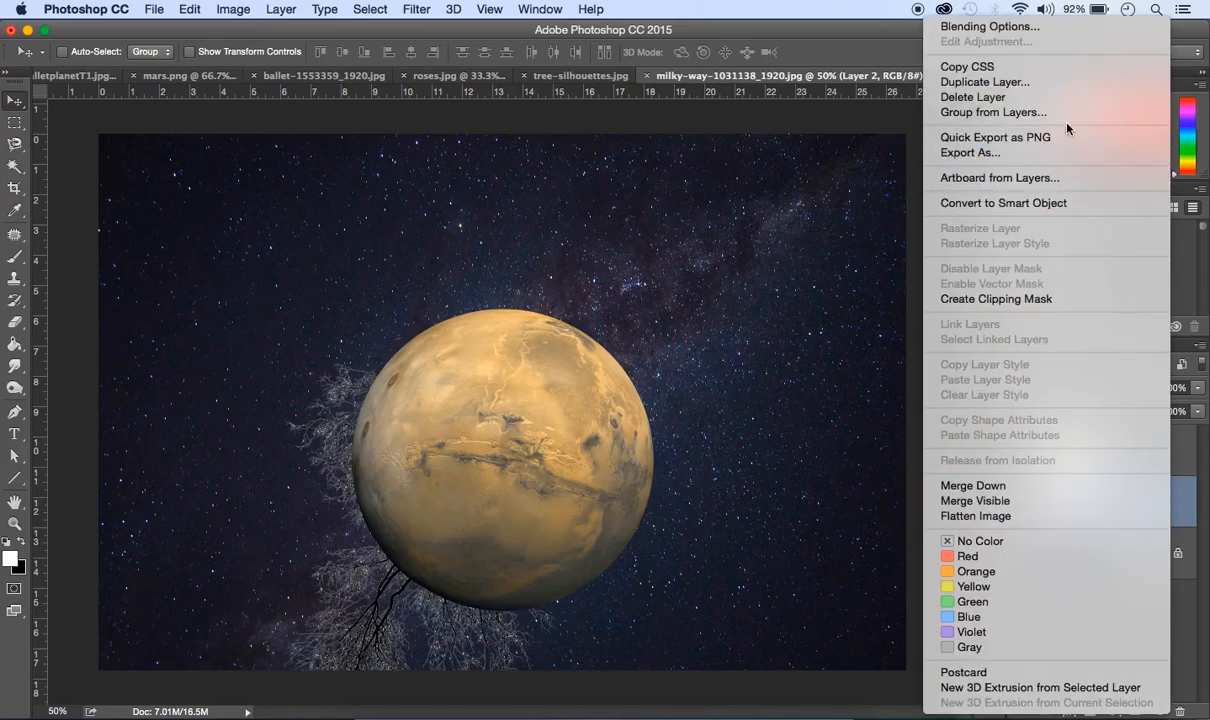
pyautogui.click(1057, 85)
pyautogui.click(767, 296)
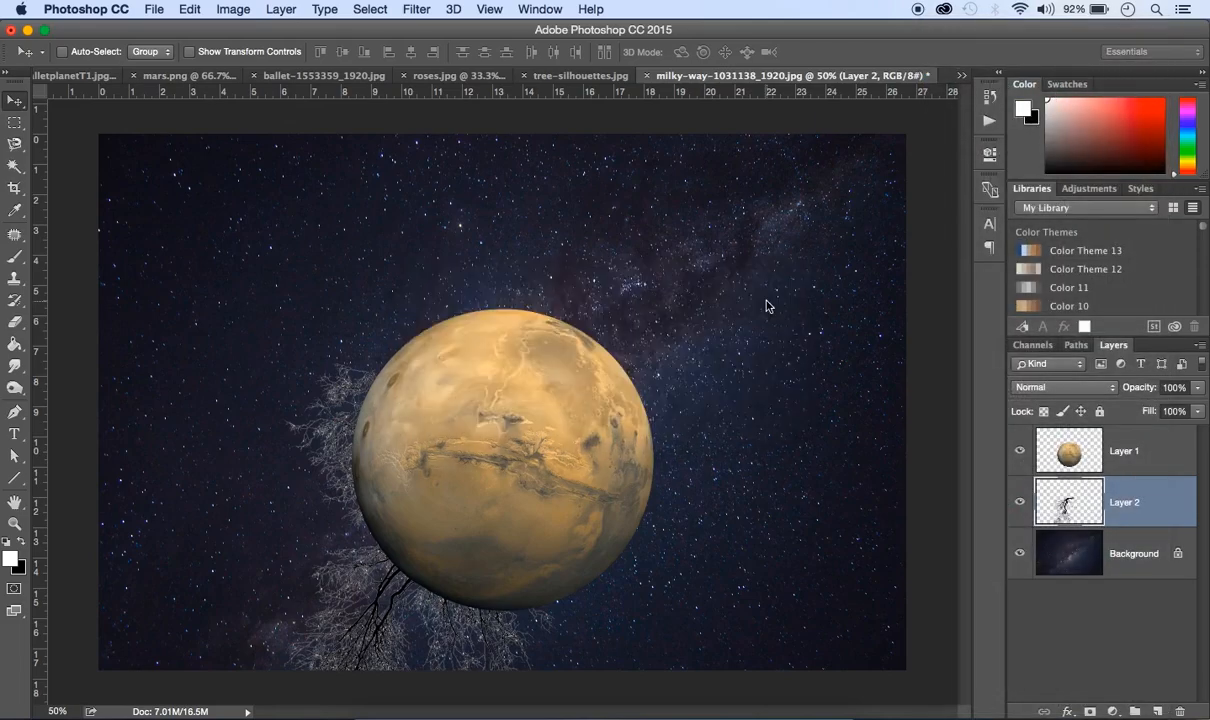
pyautogui.moveTo(486, 405)
pyautogui.mouseDown()
pyautogui.moveTo(646, 414)
pyautogui.moveTo(731, 385)
pyautogui.mouseUp()
pyautogui.press('e')
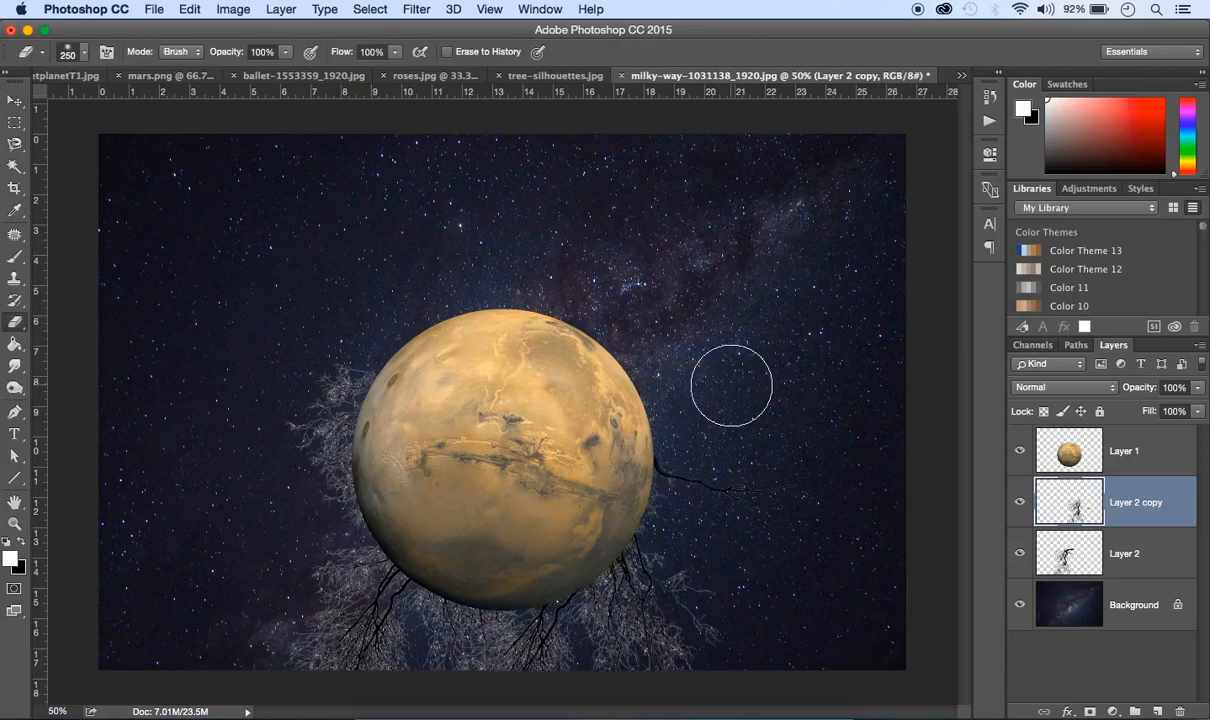
# Remove the white background from roses.jpg with the Magic Wand, Contiguous turned off, and clear the selection.
pyautogui.click(450, 76)
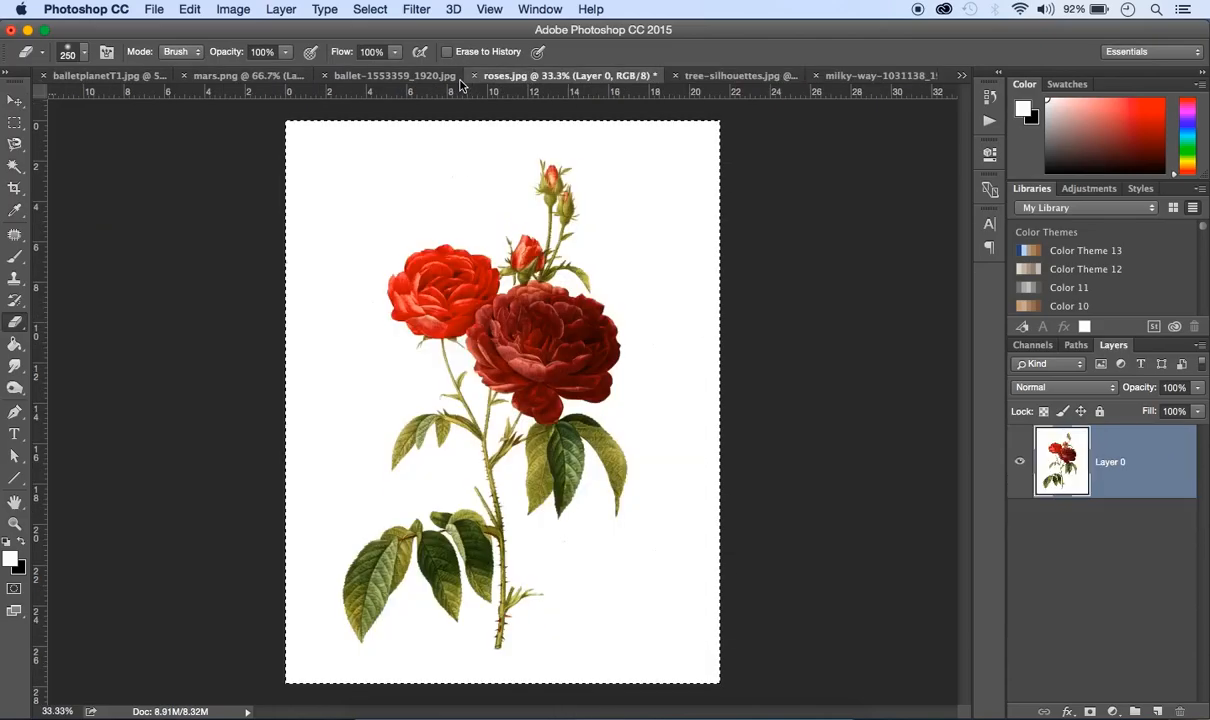
pyautogui.press('super+d')
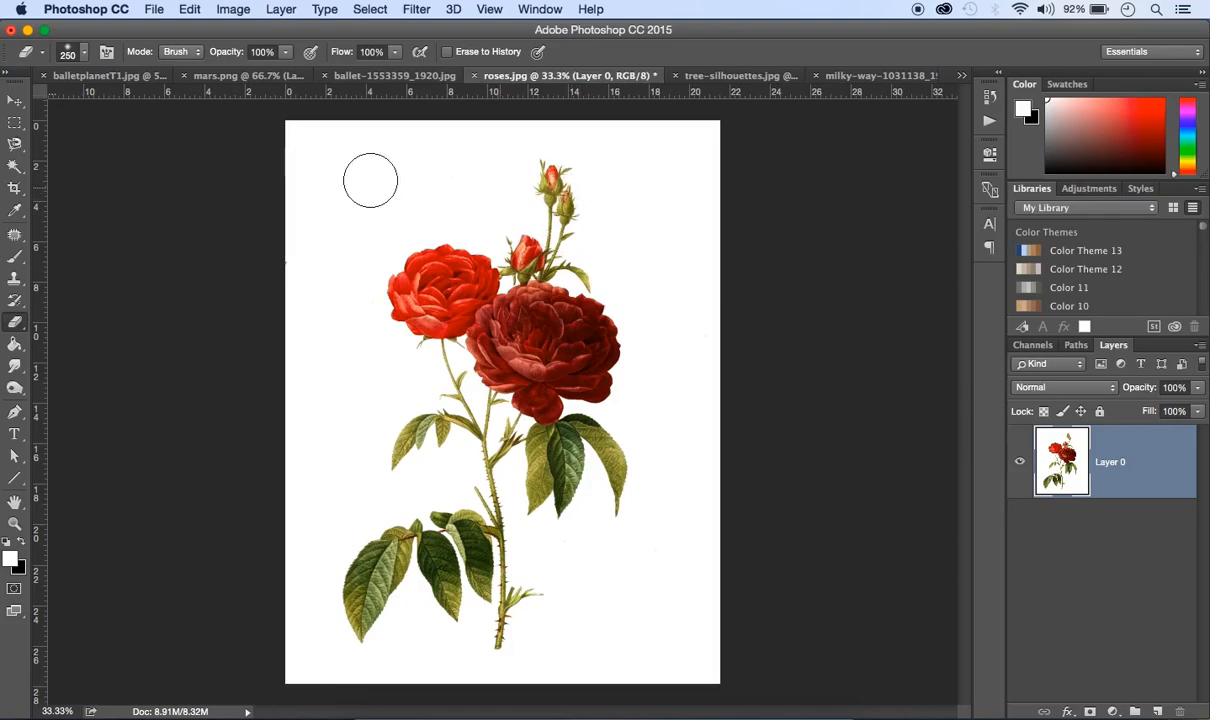
pyautogui.click(14, 101)
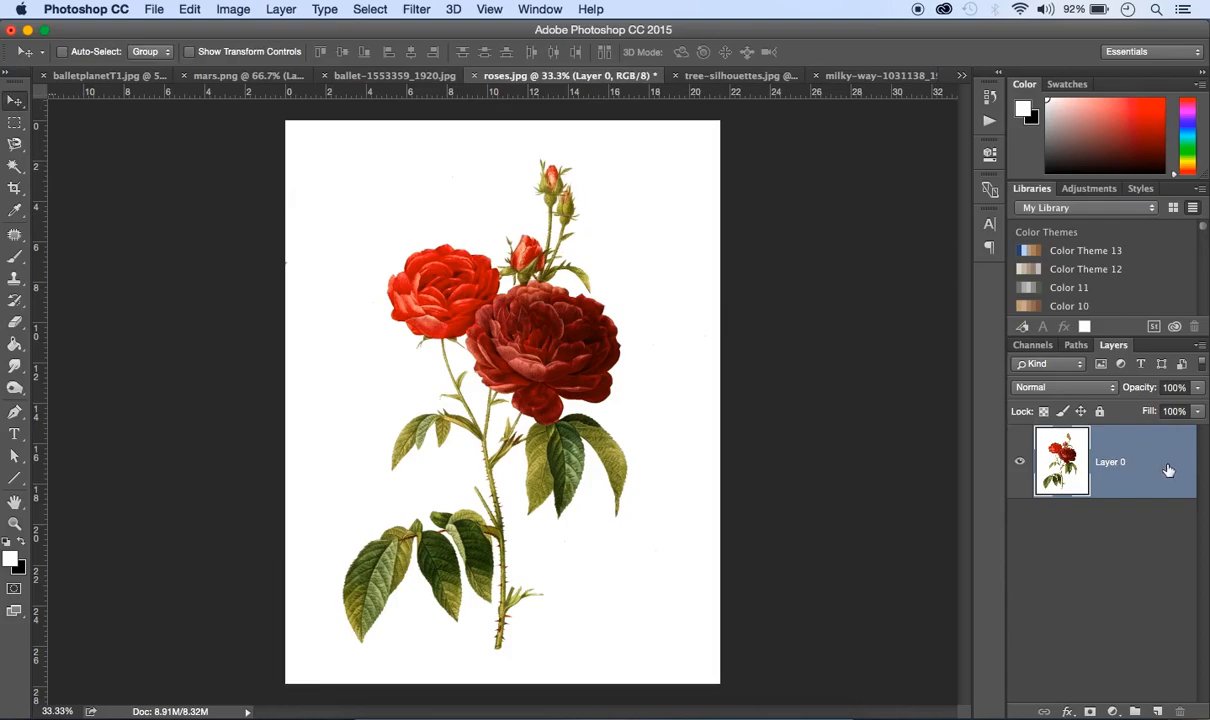
pyautogui.click(16, 170)
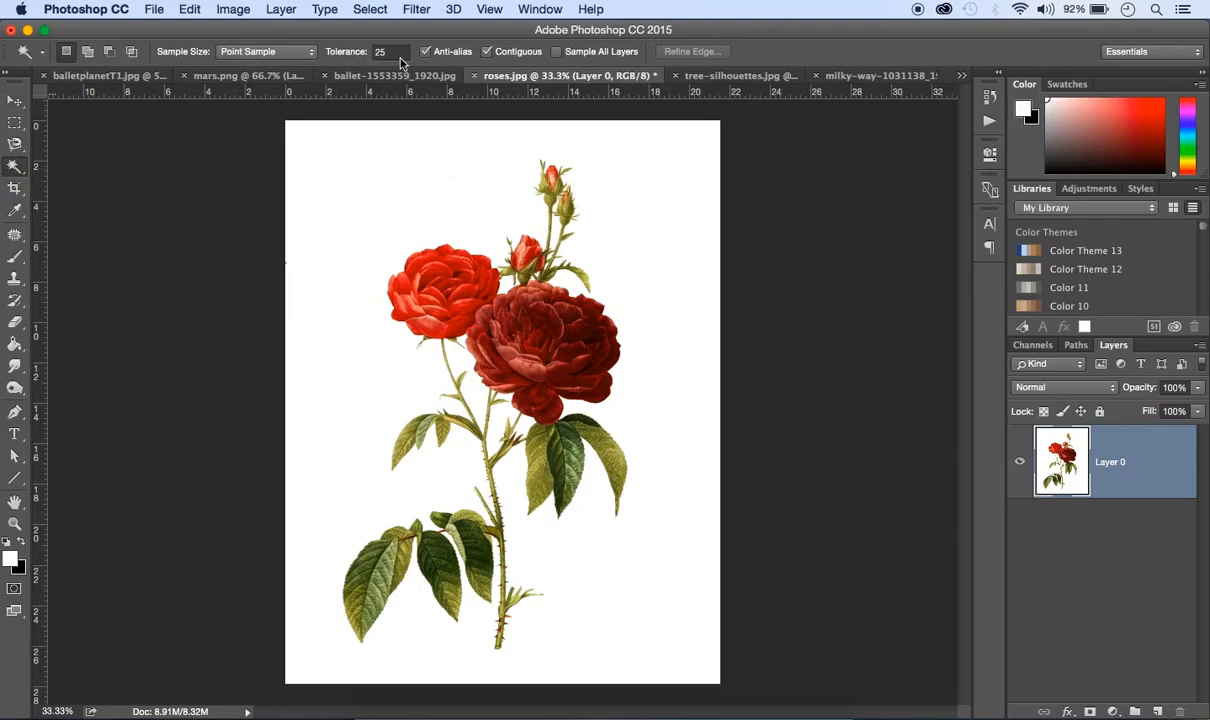
pyautogui.click(487, 53)
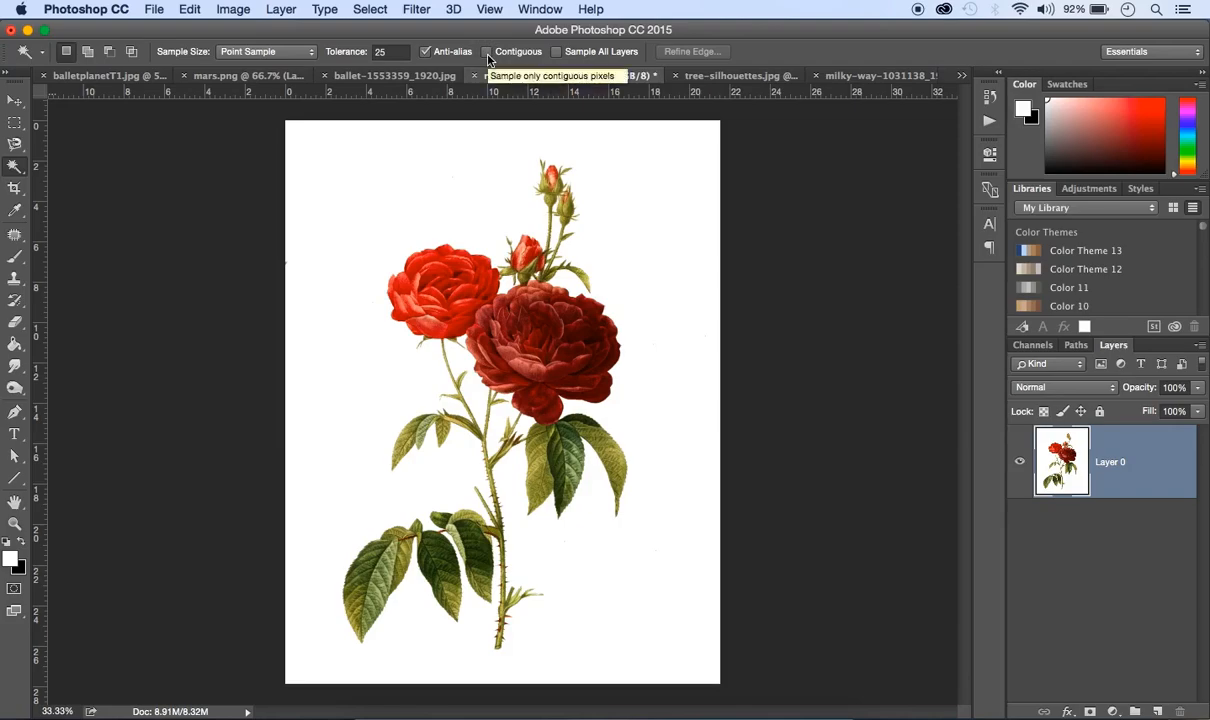
pyautogui.click(487, 165)
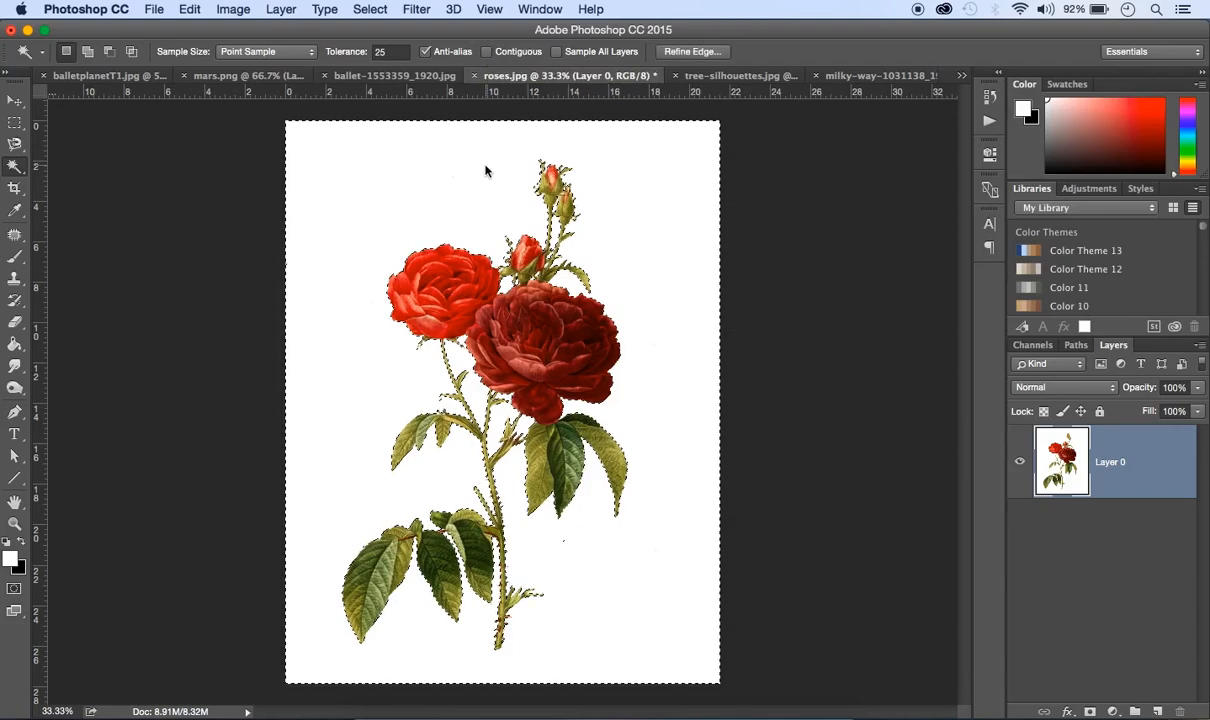
pyautogui.press('Delete')
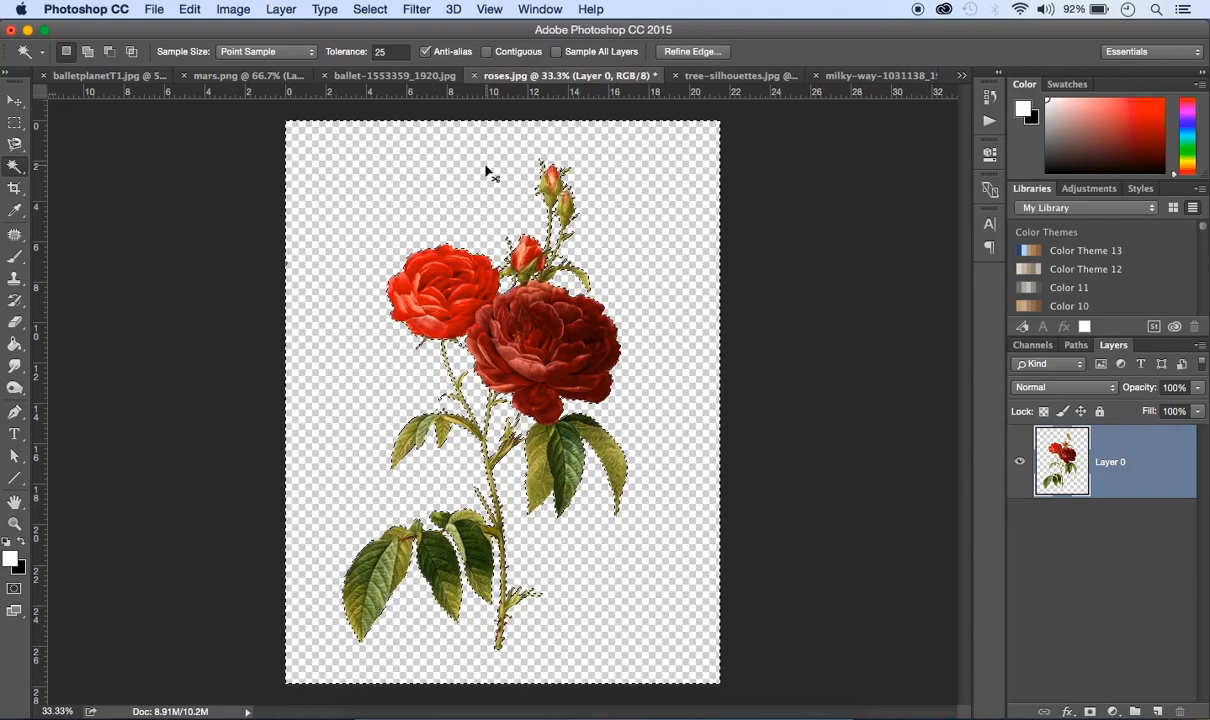
pyautogui.hotkey('ctrl', 'd')
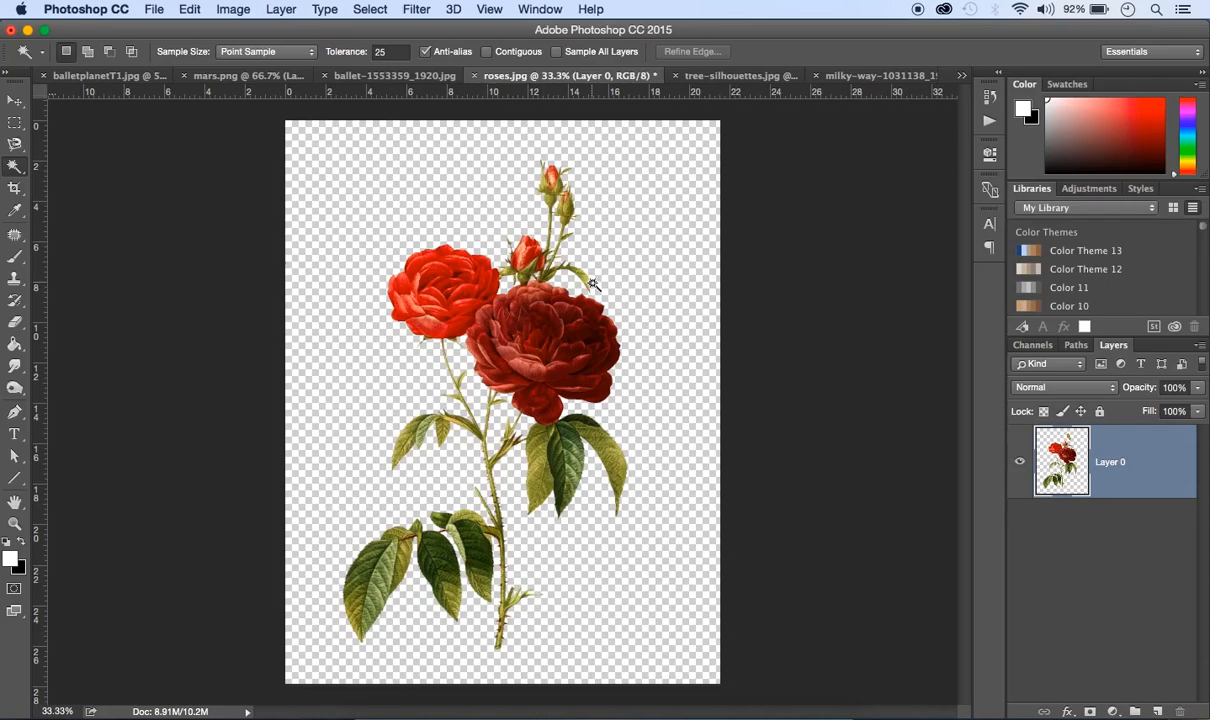
# Copy the whole roses image and paste it into the milky-way document beneath the planet layer.
pyautogui.hotkey('ctrl', 'a')
pyautogui.click(370, 9)
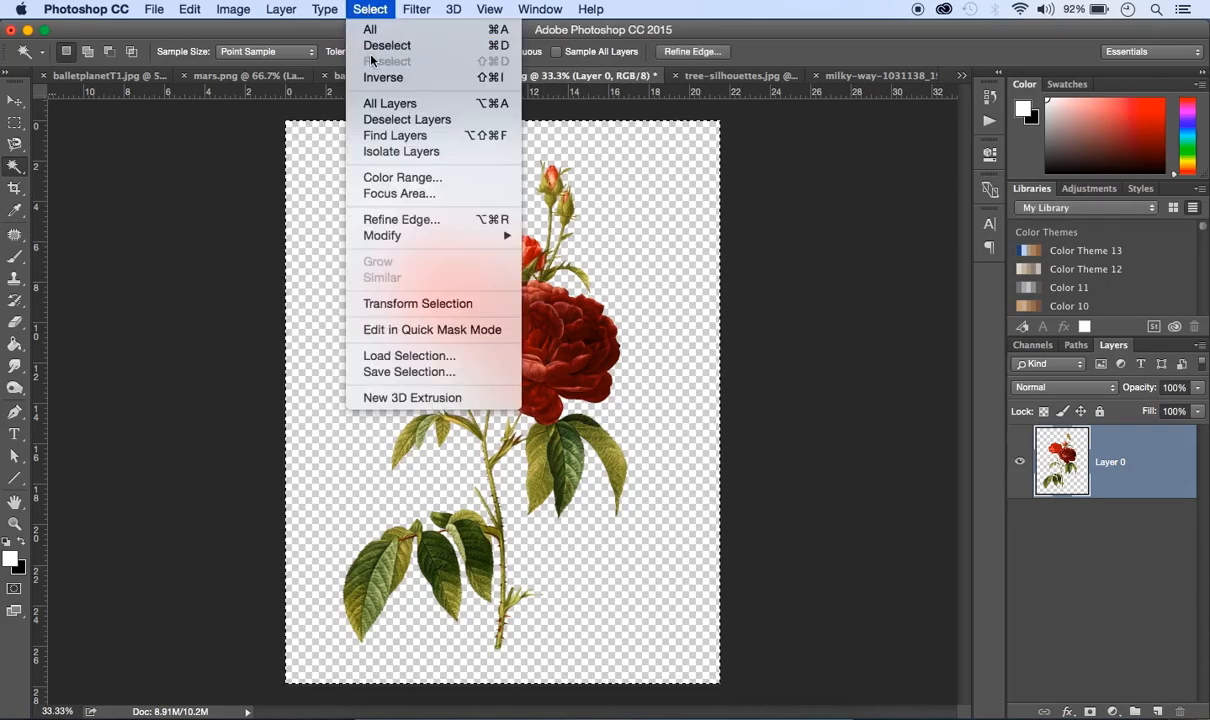
pyautogui.click(370, 29)
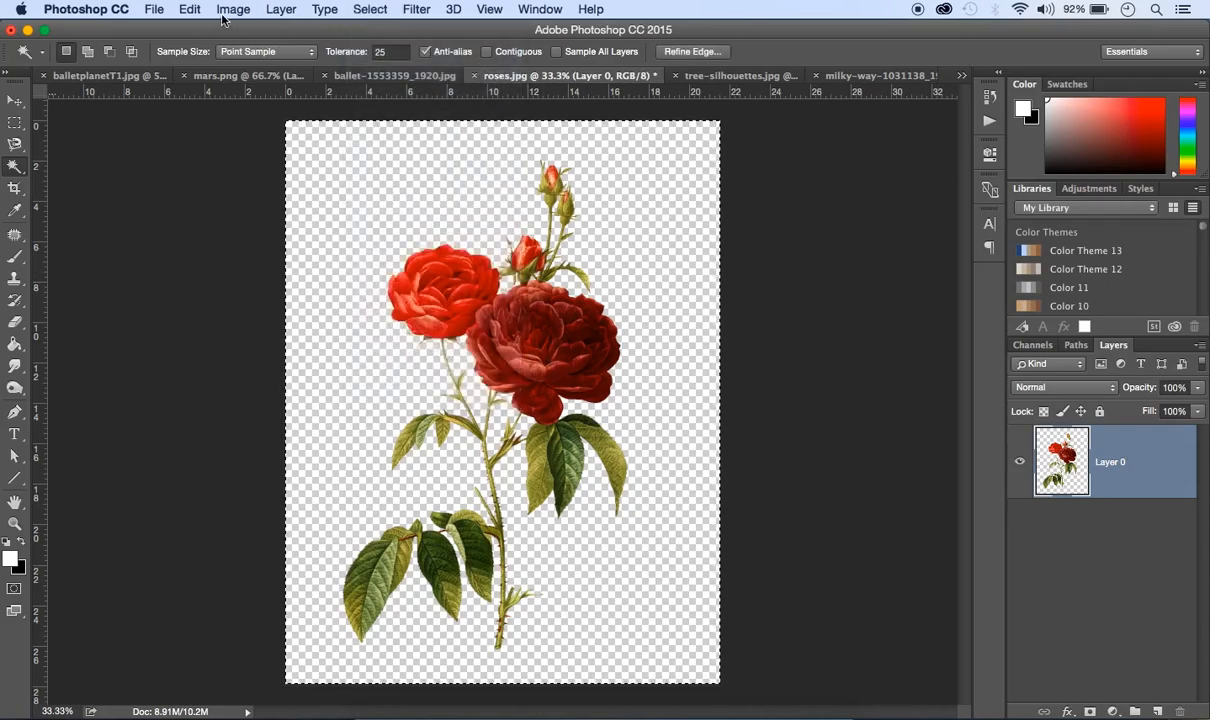
pyautogui.click(192, 10)
pyautogui.click(310, 127)
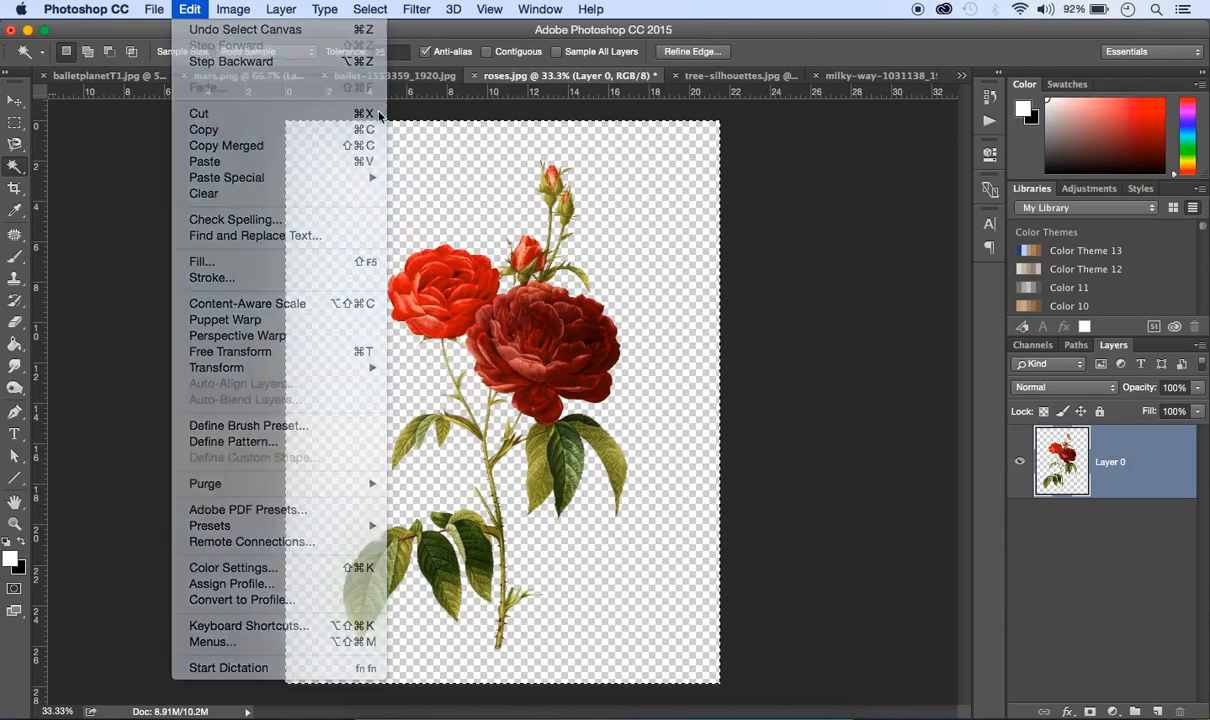
pyautogui.click(838, 76)
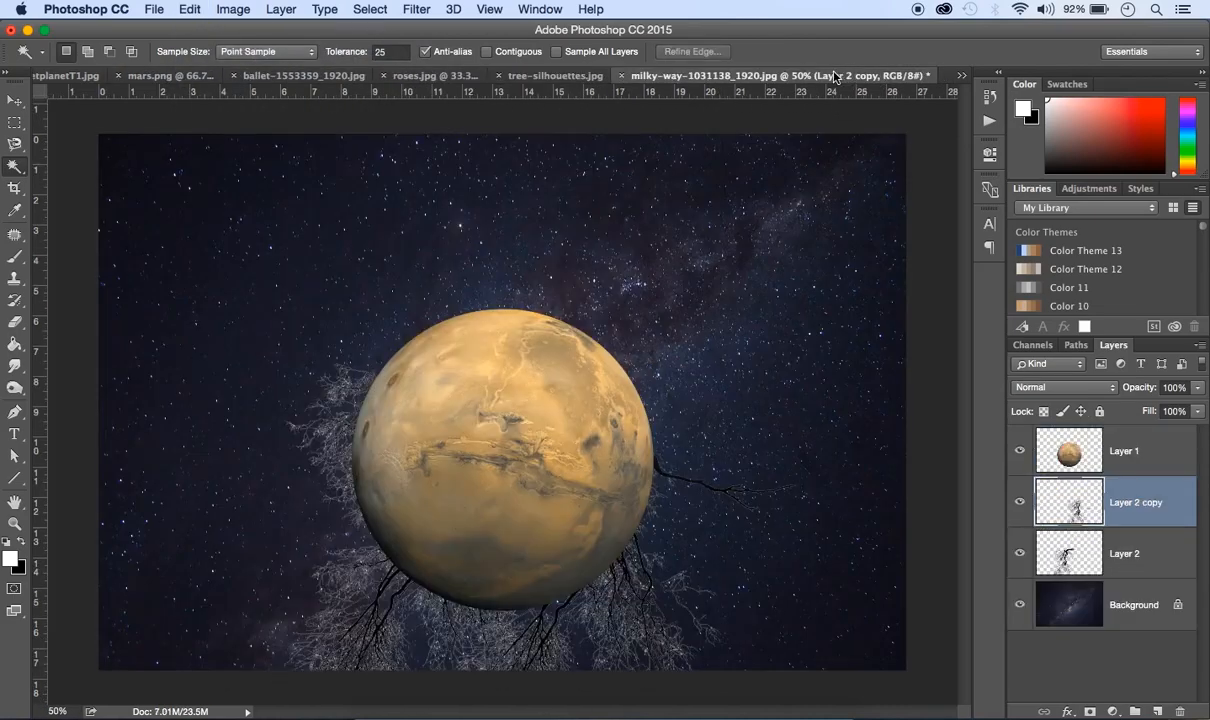
pyautogui.click(200, 10)
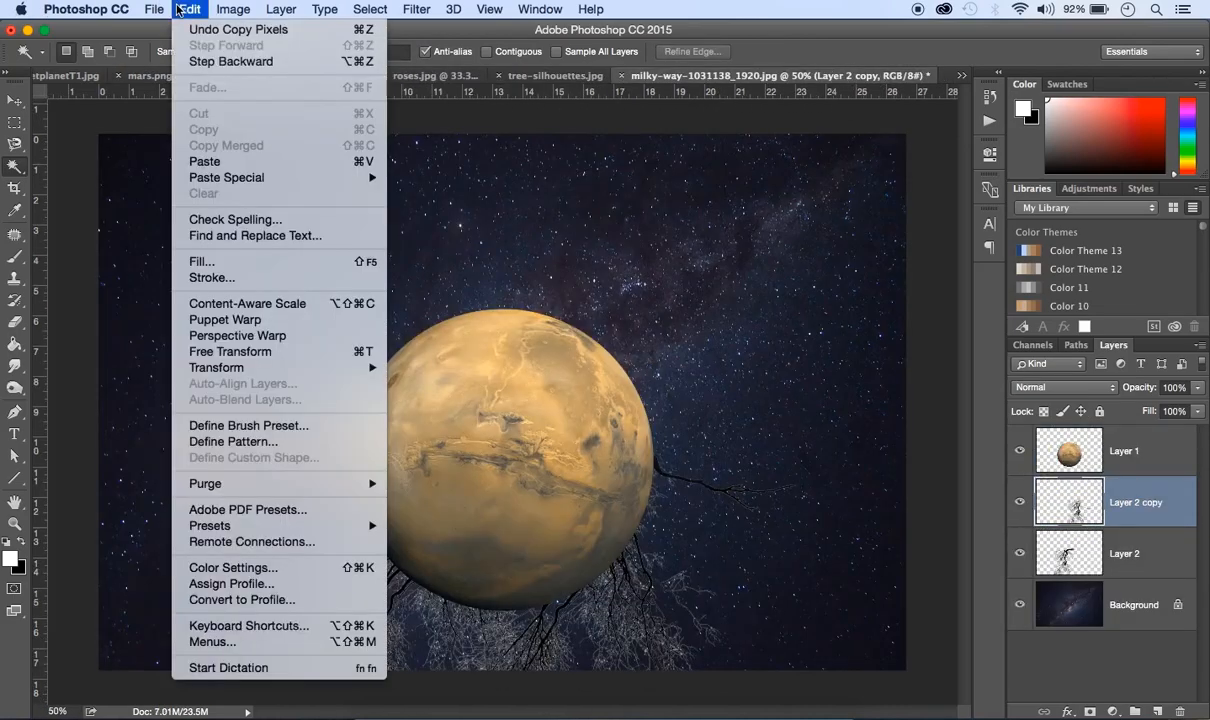
pyautogui.click(203, 160)
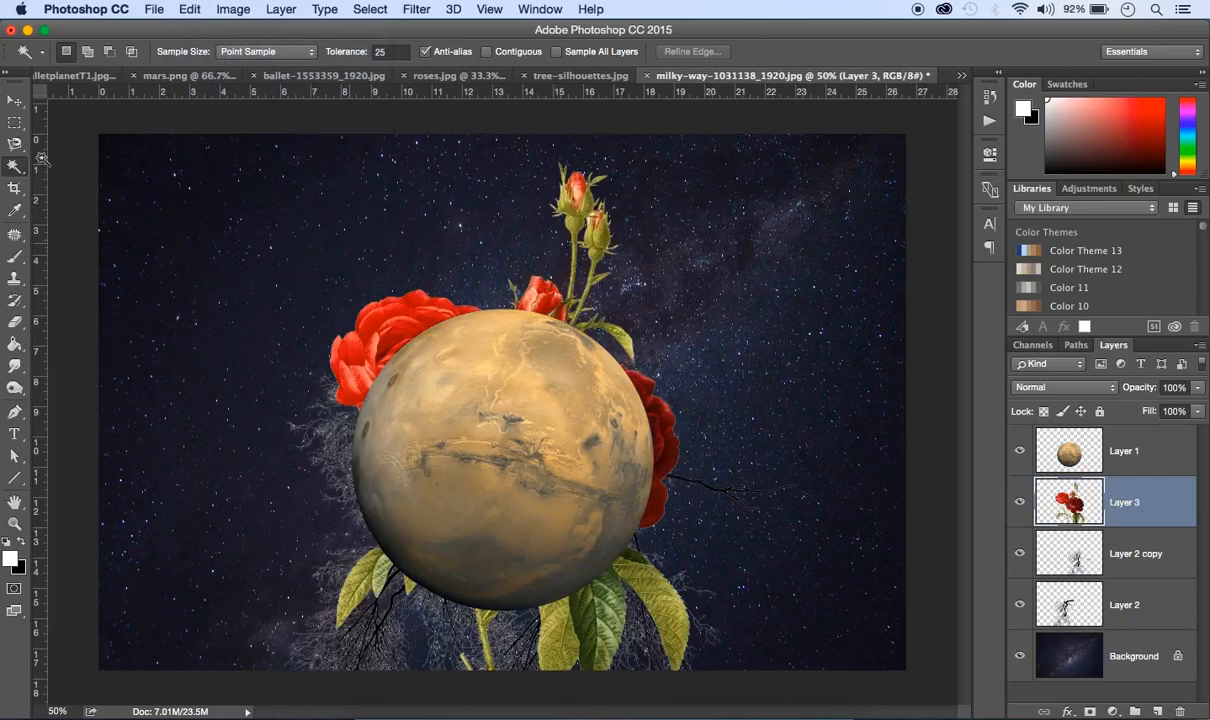
# Scale the roses to about 56% and position them behind the planet's upper-left edge.
pyautogui.click(14, 101)
pyautogui.moveTo(362, 300); pyautogui.dragTo(283, 164)
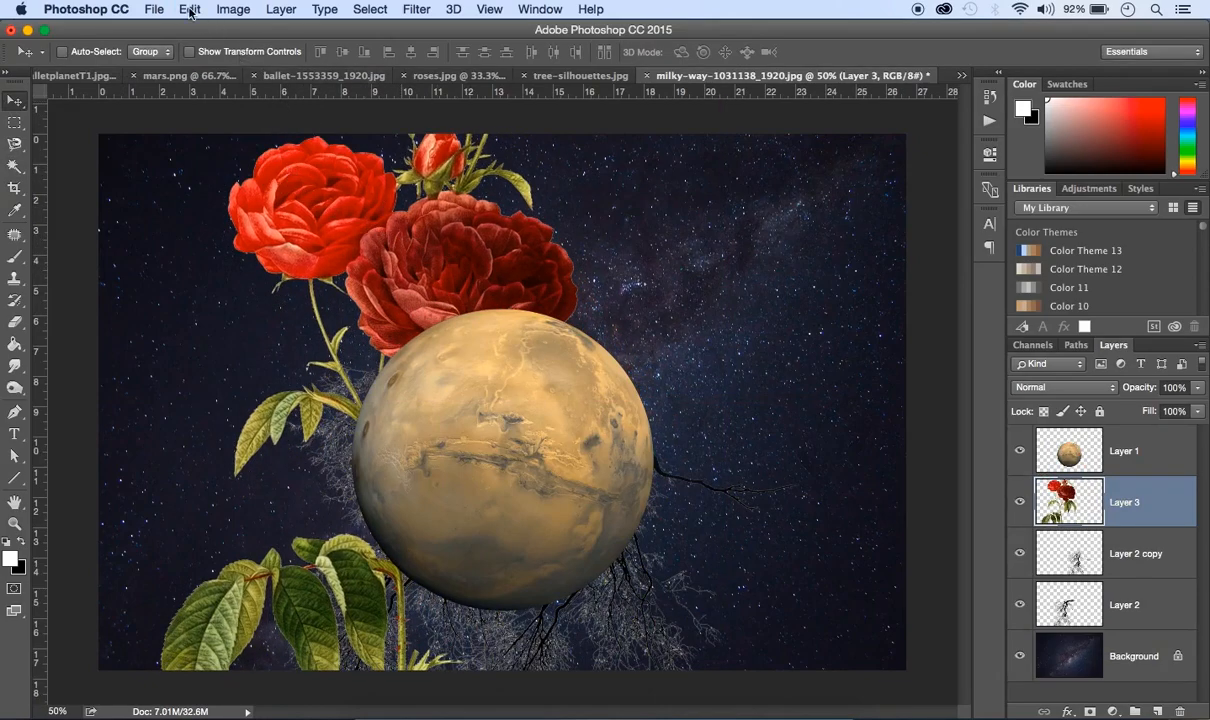
pyautogui.click(190, 9)
pyautogui.moveTo(266, 369)
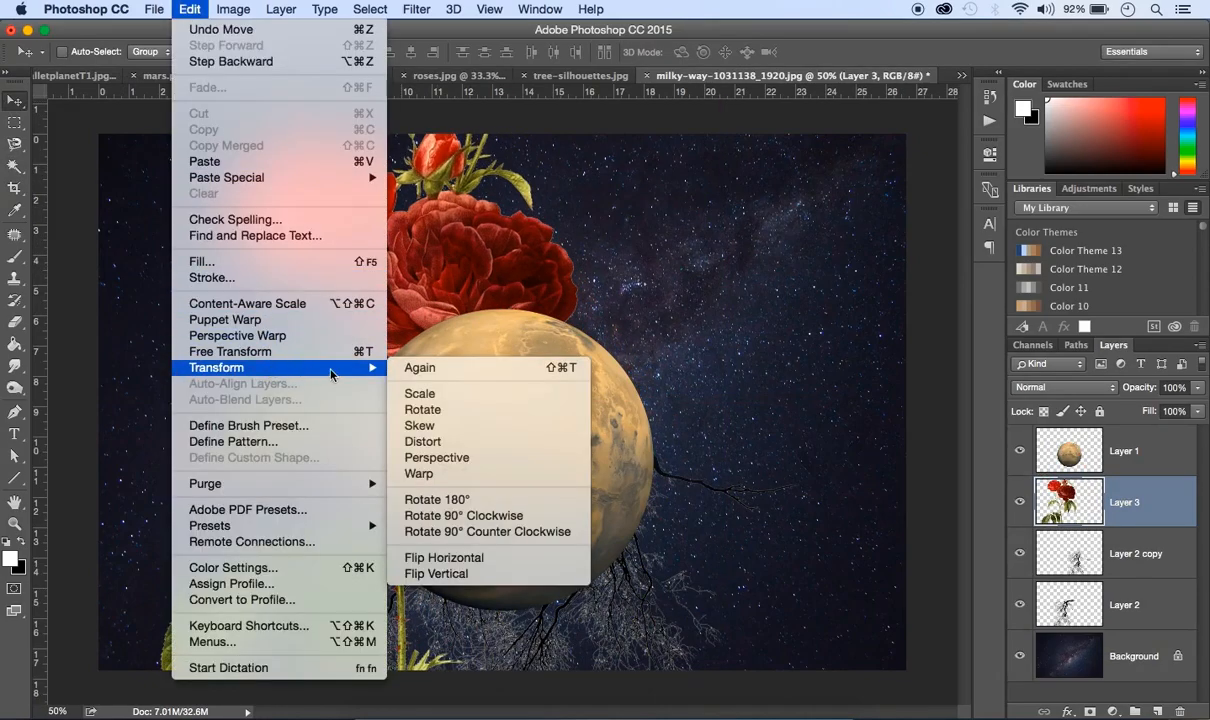
pyautogui.moveTo(374, 367)
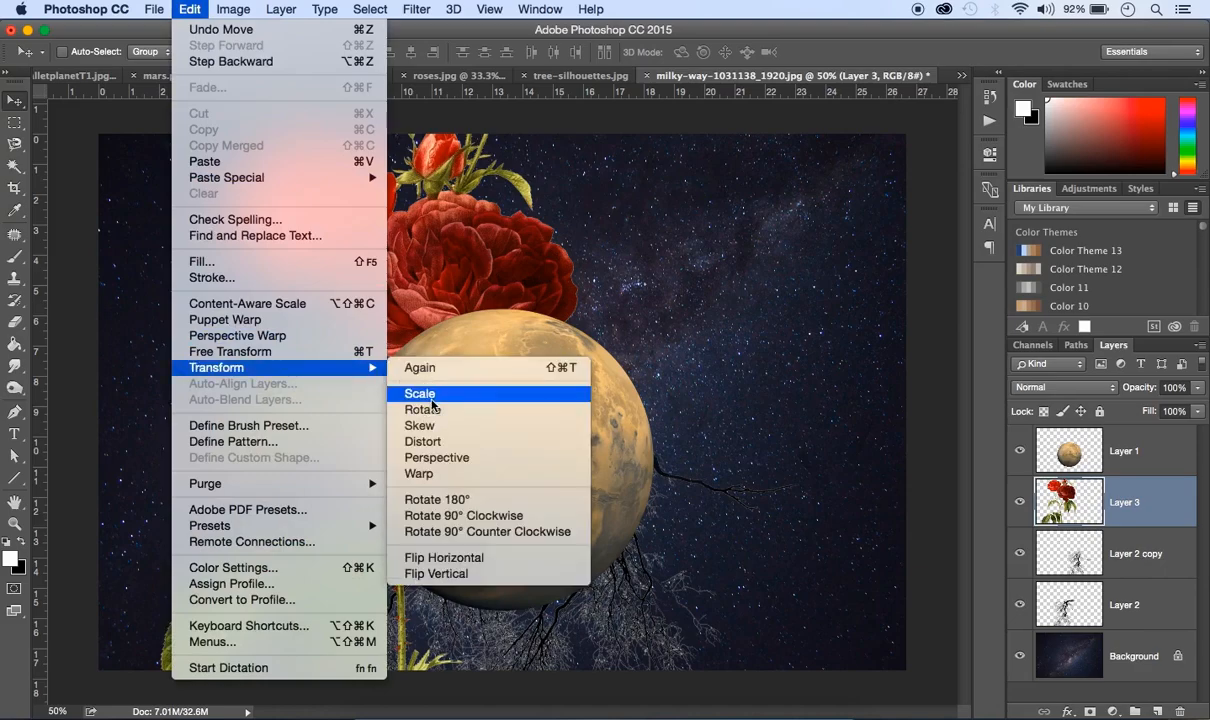
pyautogui.click(410, 391)
pyautogui.moveTo(193, 124); pyautogui.dragTo(260, 210)
pyautogui.moveTo(395, 297); pyautogui.dragTo(348, 191)
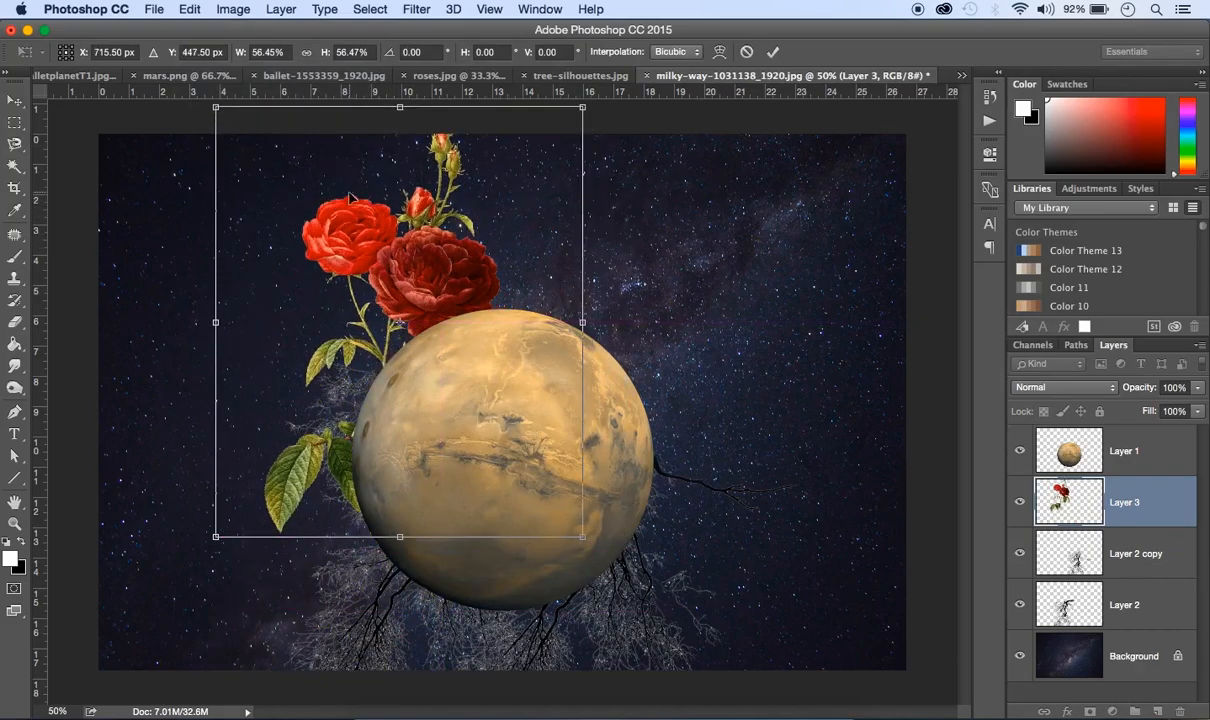
pyautogui.click(772, 51)
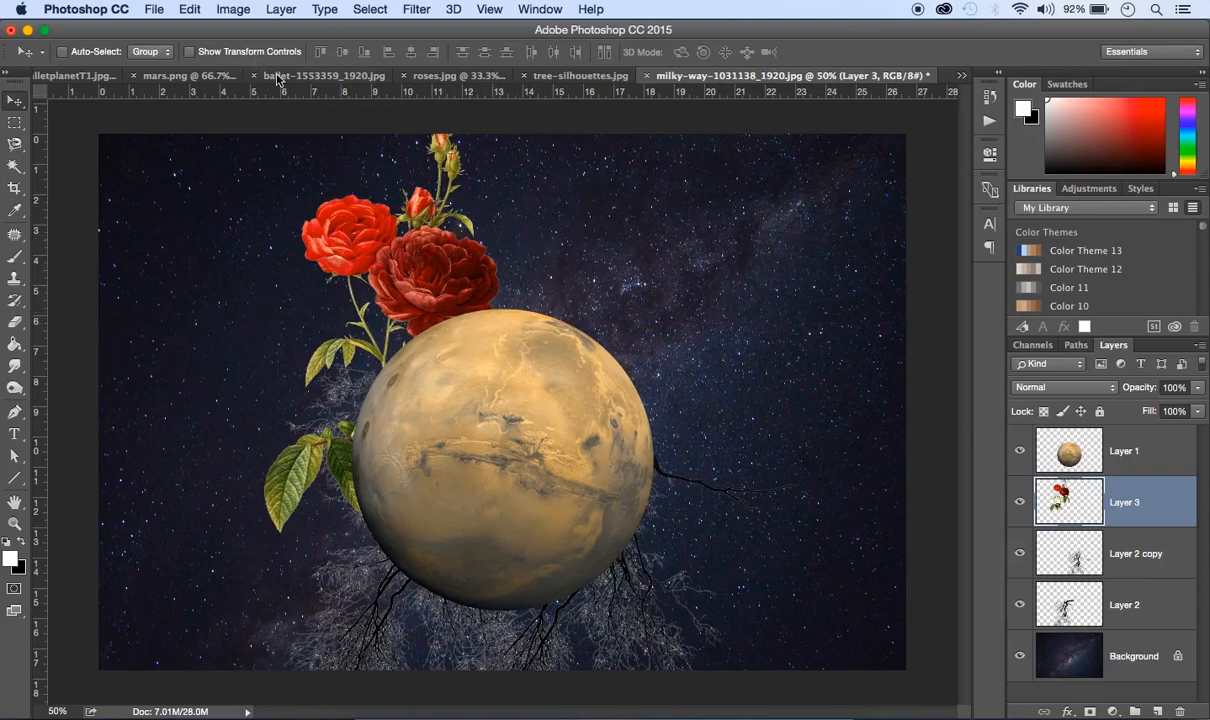
# Rotate the roses about -24° and move them so the blooms follow the planet's upper-left edge.
pyautogui.click(188, 12)
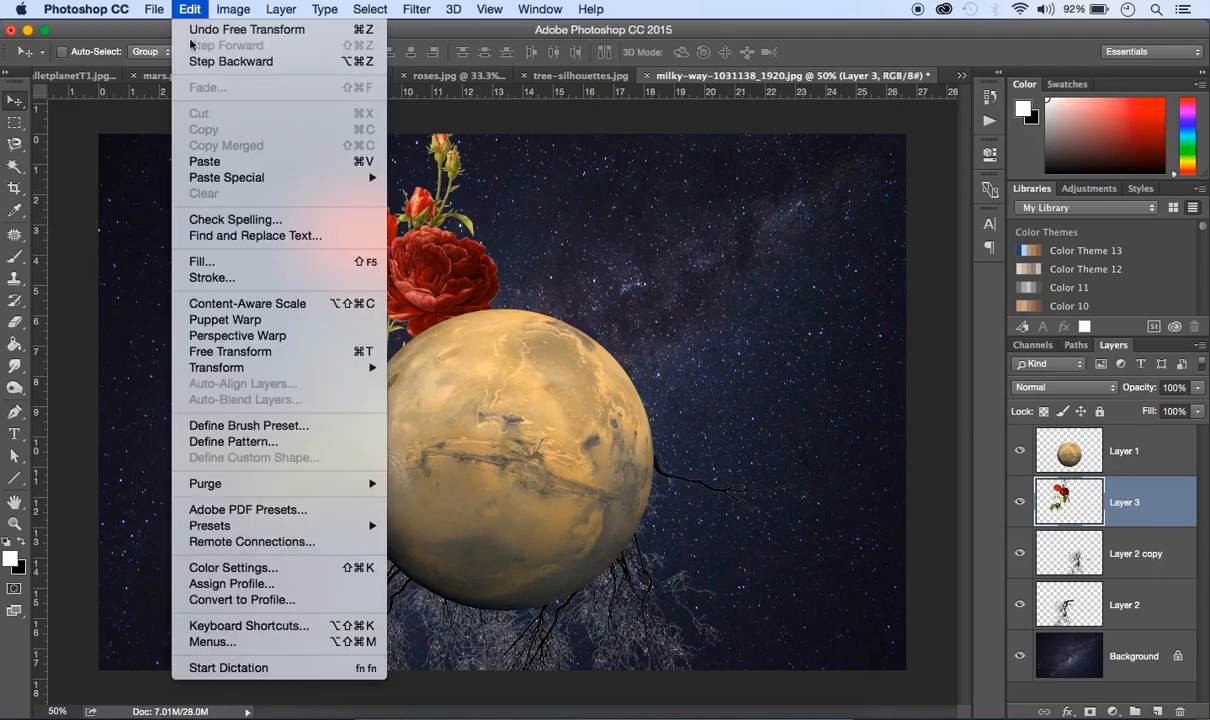
pyautogui.moveTo(231, 372)
pyautogui.click(424, 409)
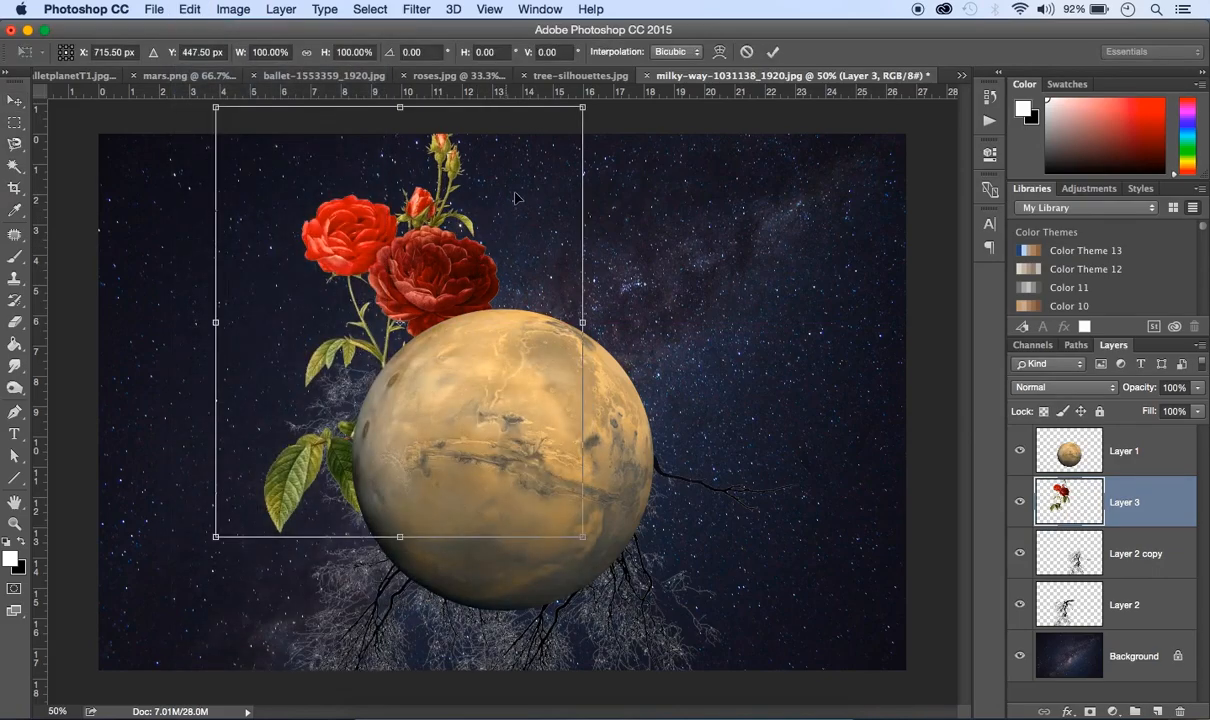
pyautogui.moveTo(592, 115); pyautogui.dragTo(470, 94)
pyautogui.moveTo(420, 205); pyautogui.dragTo(401, 239)
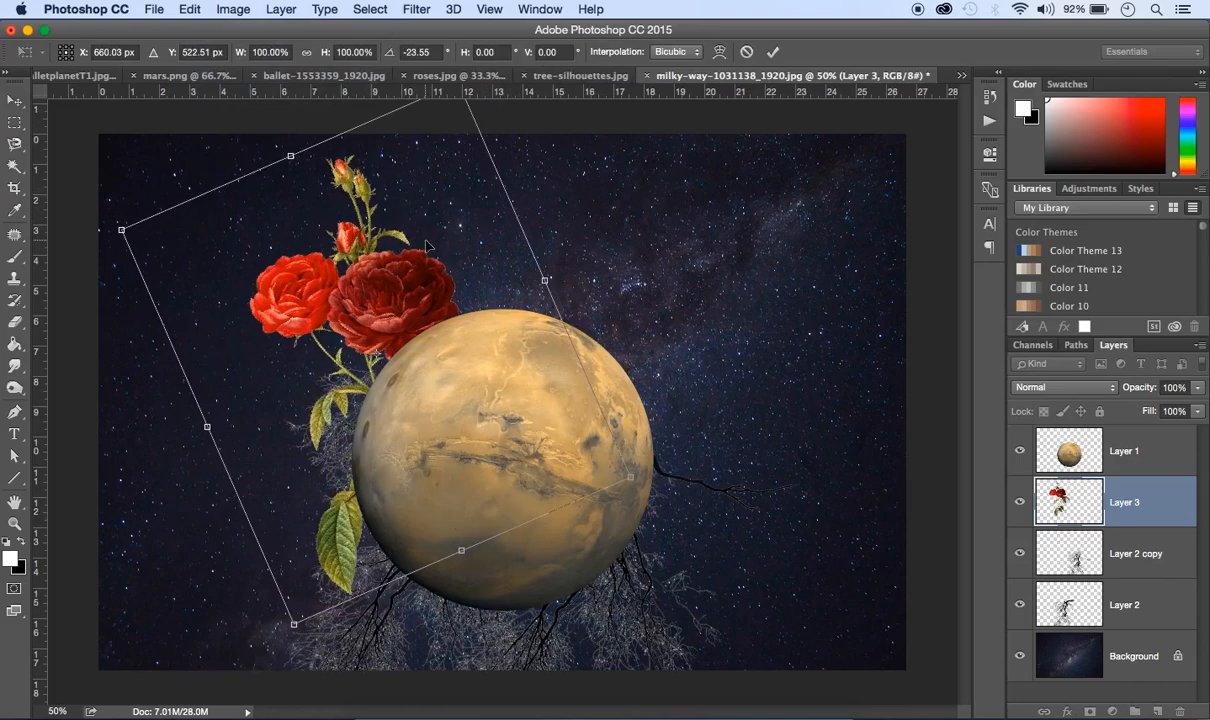
pyautogui.press('Return')
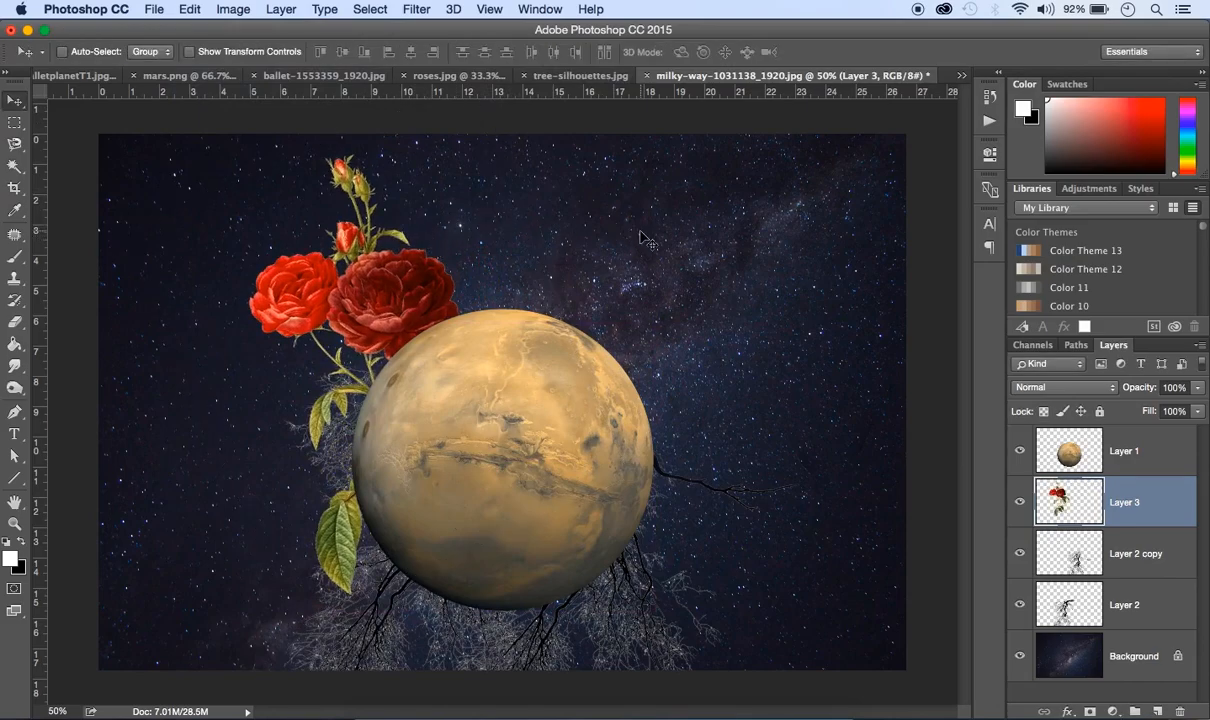
# Duplicate the roses layer and move the copy behind the planet's upper-right edge.
pyautogui.rightClick(1179, 503)
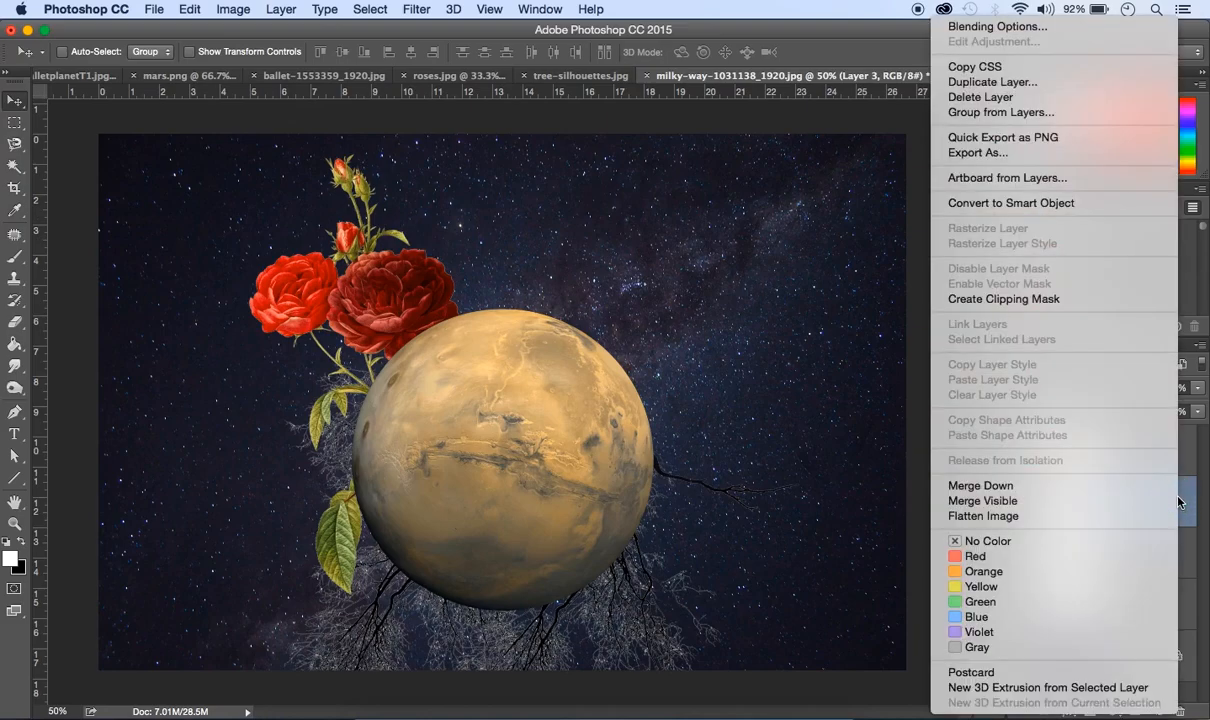
pyautogui.click(1038, 82)
pyautogui.click(767, 300)
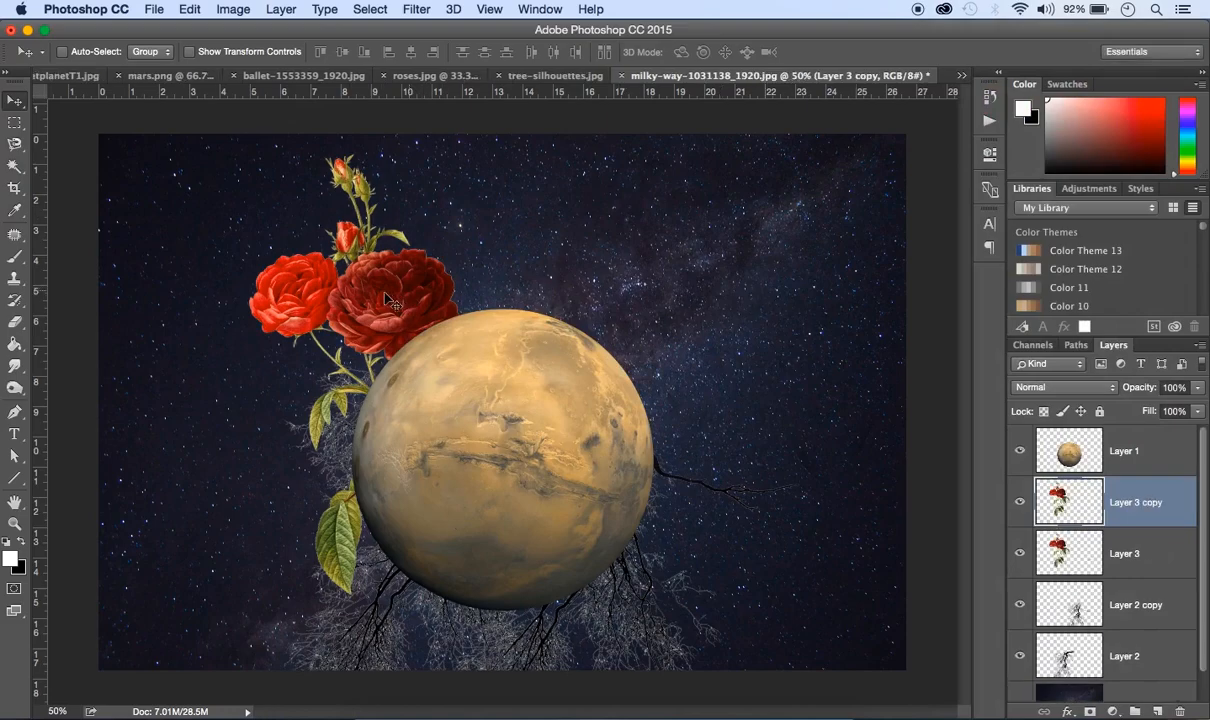
pyautogui.moveTo(410, 292); pyautogui.dragTo(596, 262)
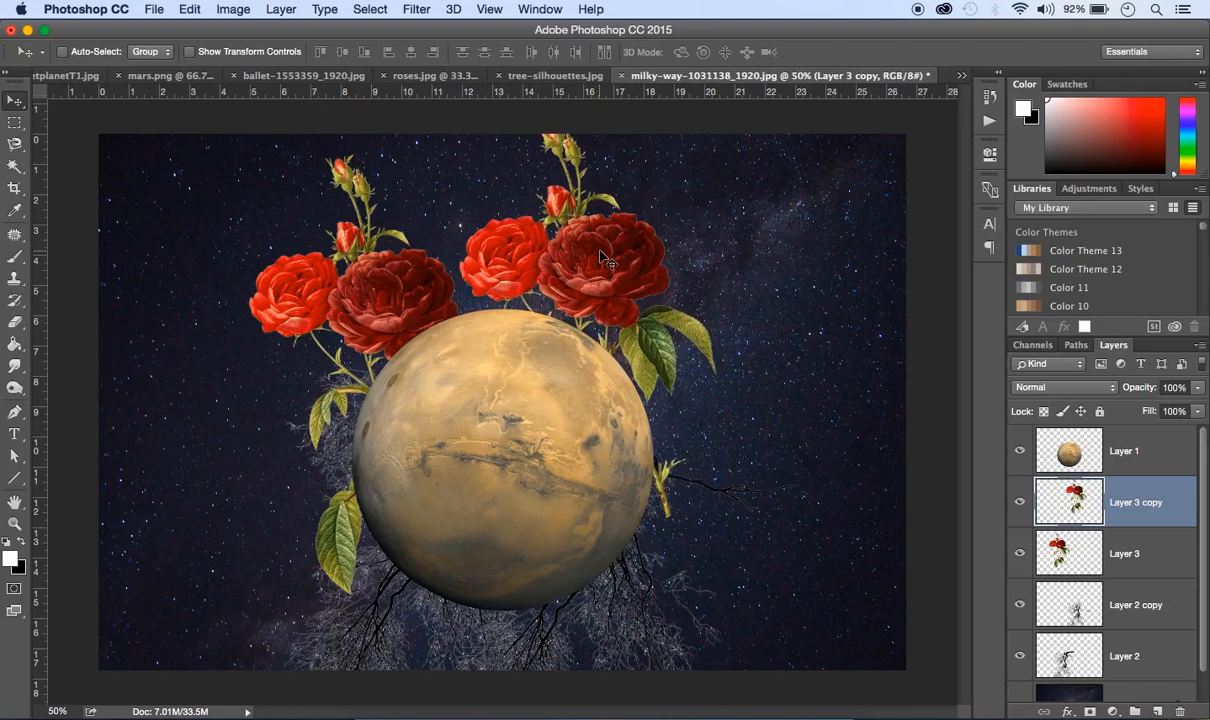
# Flip the copied roses horizontally, then rotate them about 15° and place them growing outward from the planet's upper-right edge.
pyautogui.click(178, 9)
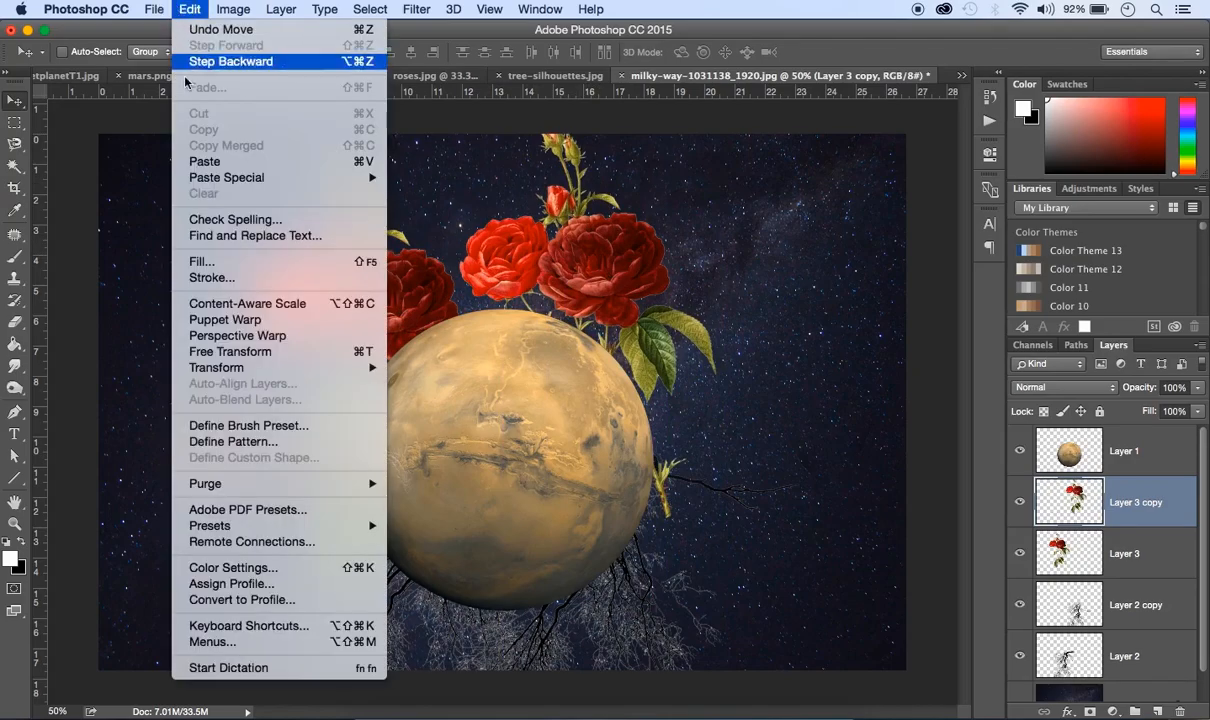
pyautogui.moveTo(237, 378)
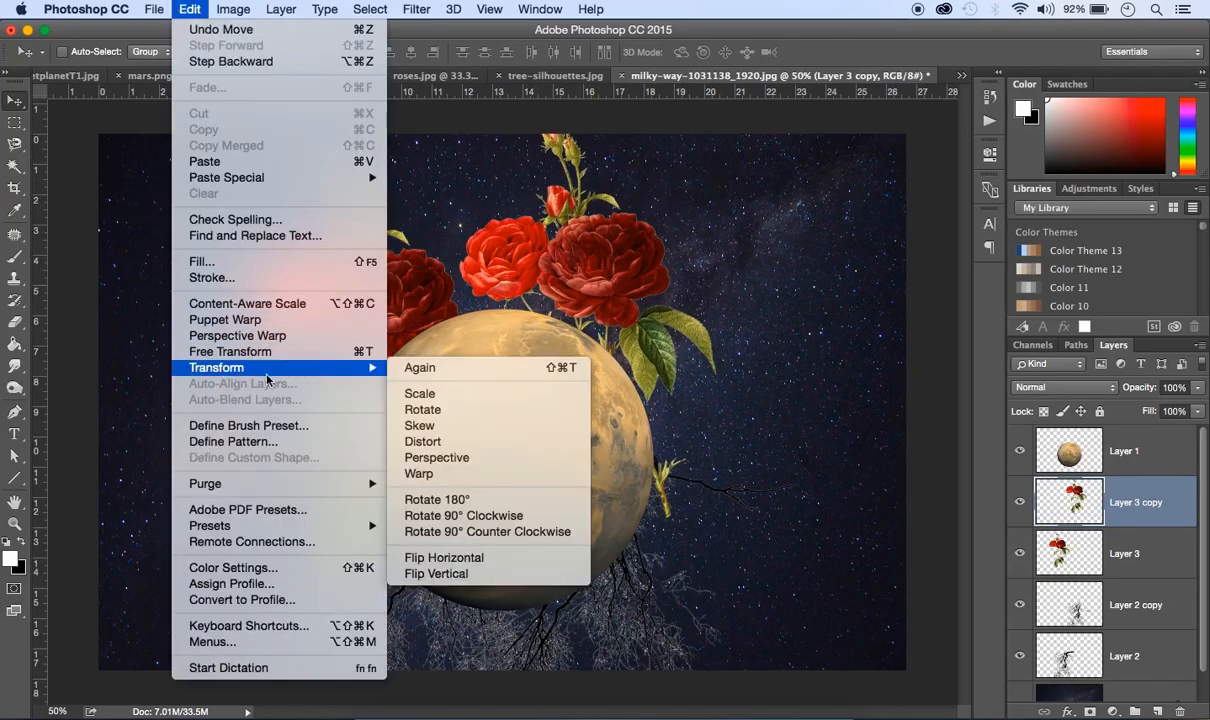
pyautogui.click(468, 559)
pyautogui.press('super+t')
pyautogui.moveTo(473, 559); pyautogui.dragTo(645, 283)
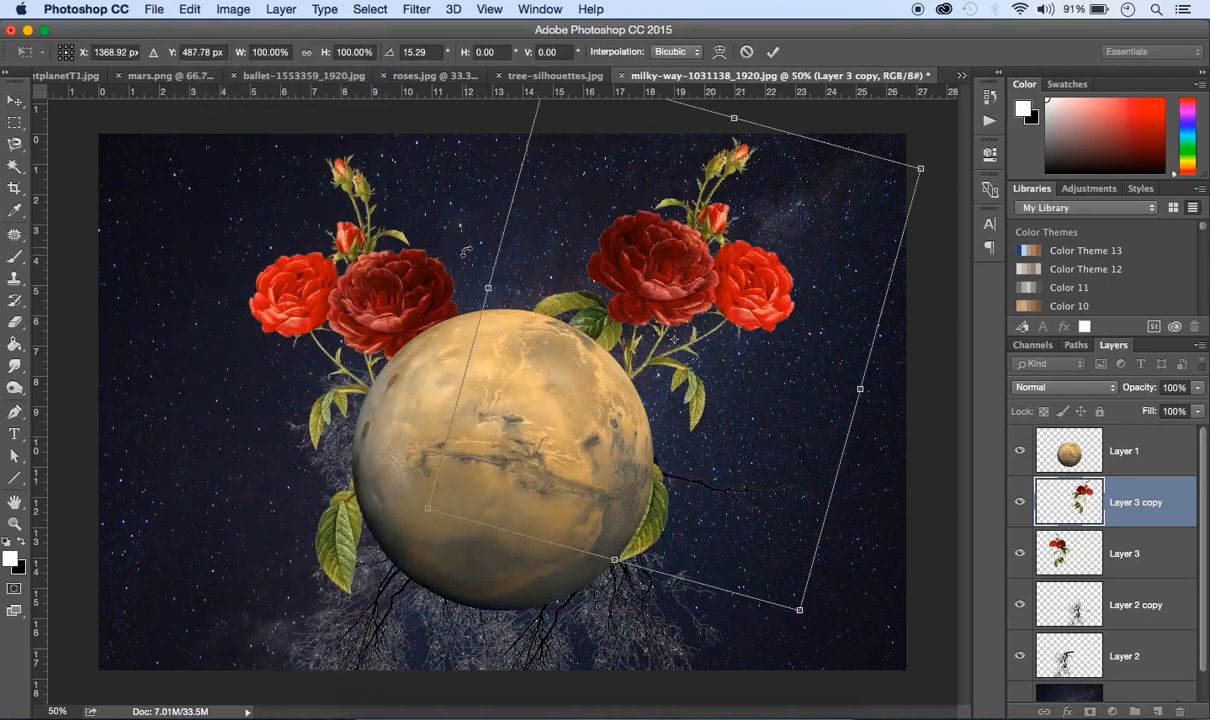
pyautogui.press('Return')
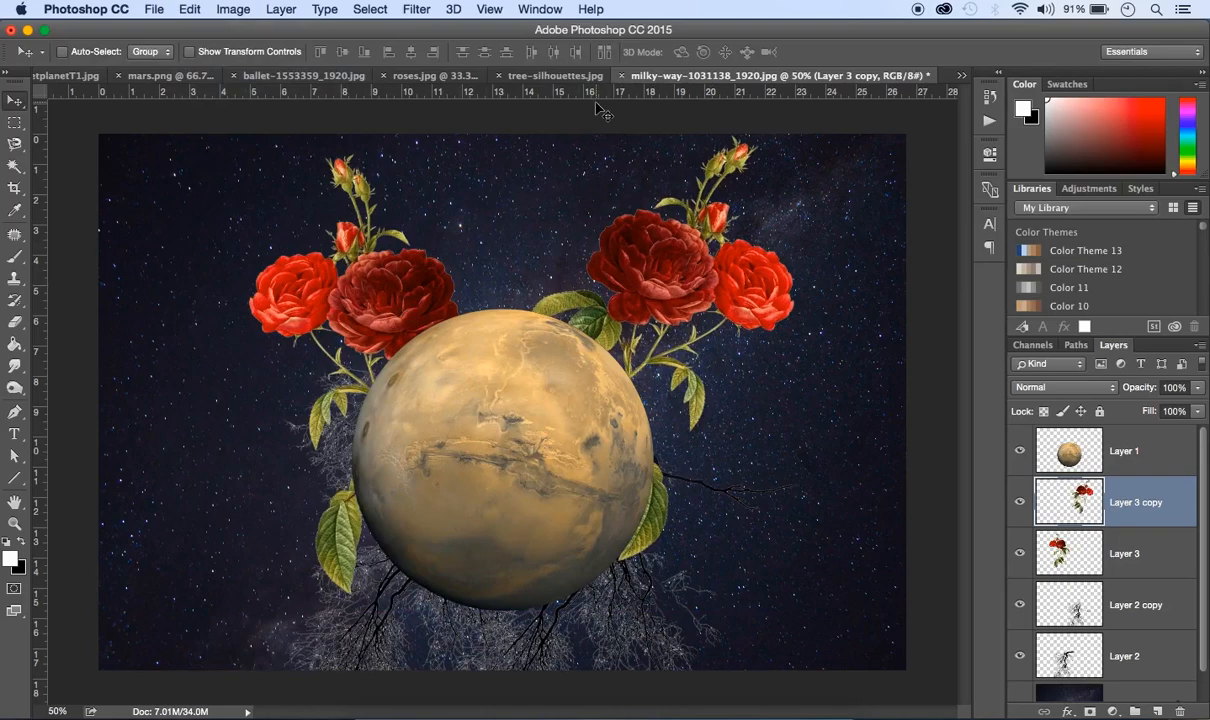
# Bring up the ballet image with the Magic Wand tool active.
pyautogui.click(340, 78)
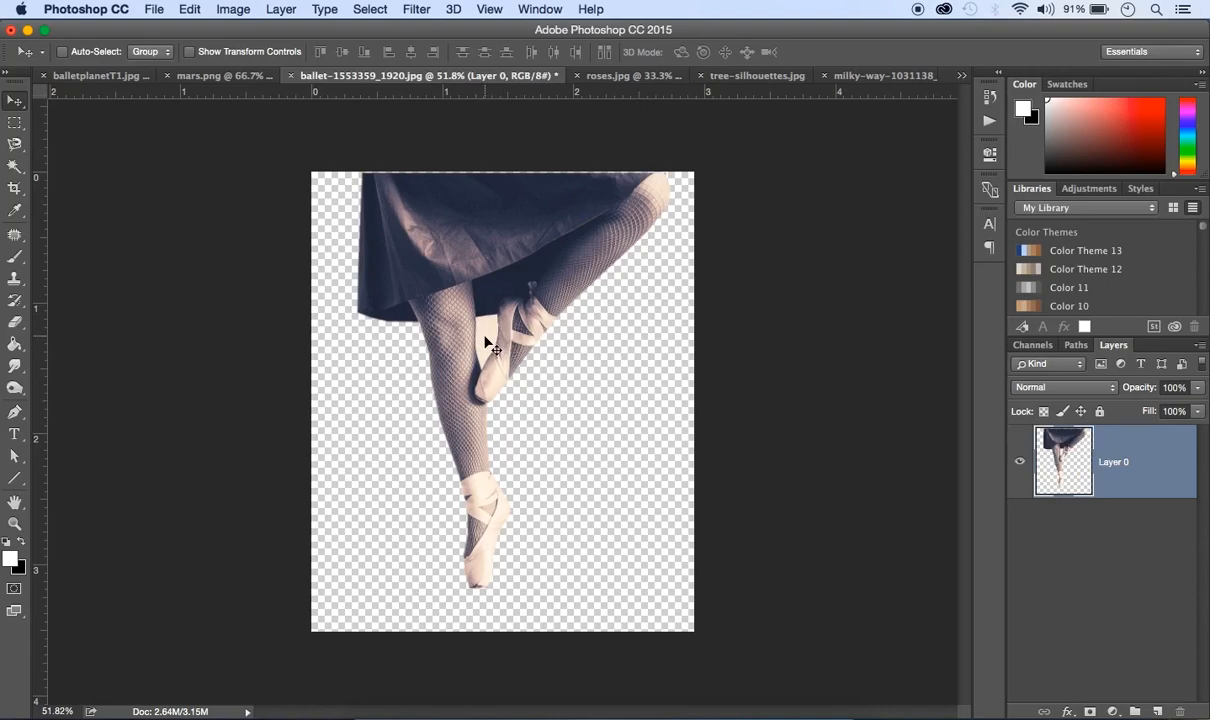
pyautogui.click(12, 168)
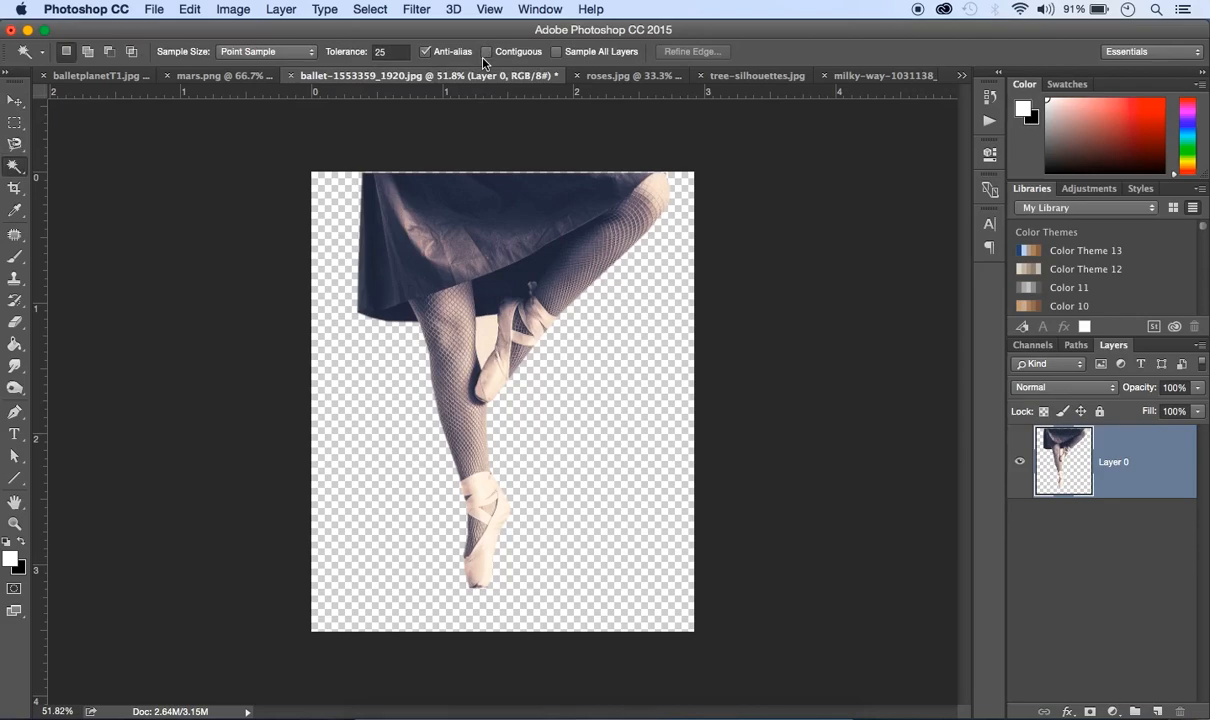
pyautogui.click(487, 329)
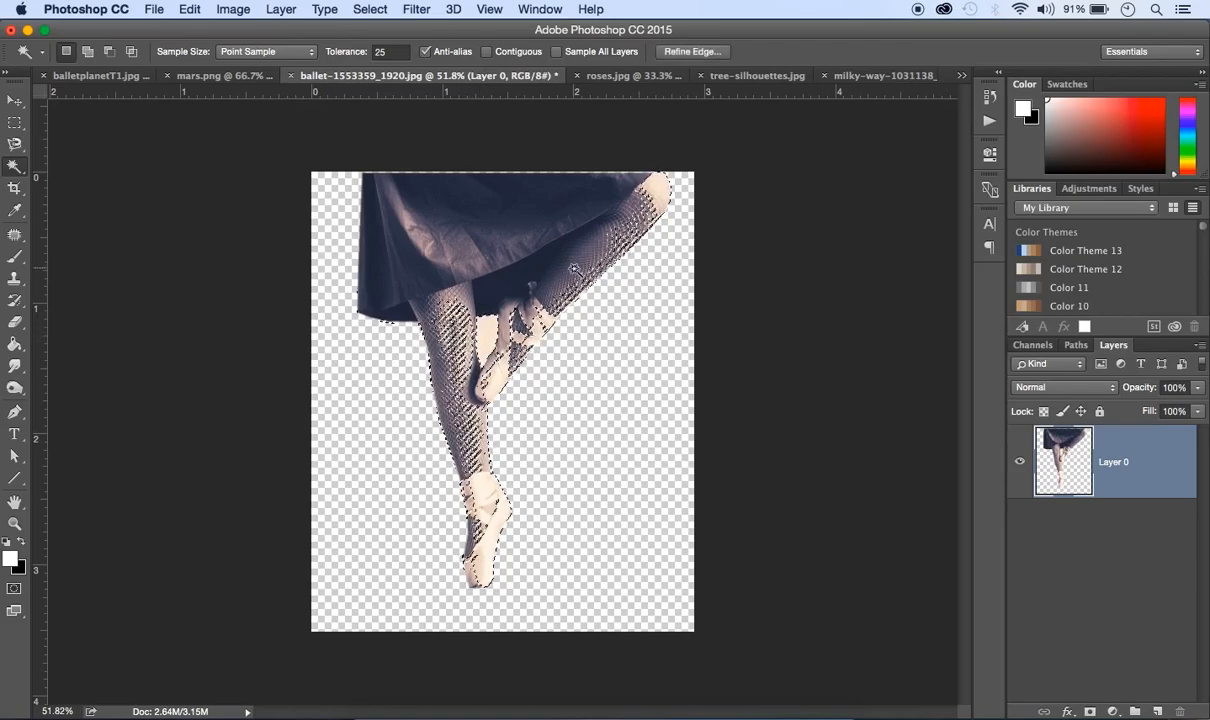
pyautogui.click(369, 10)
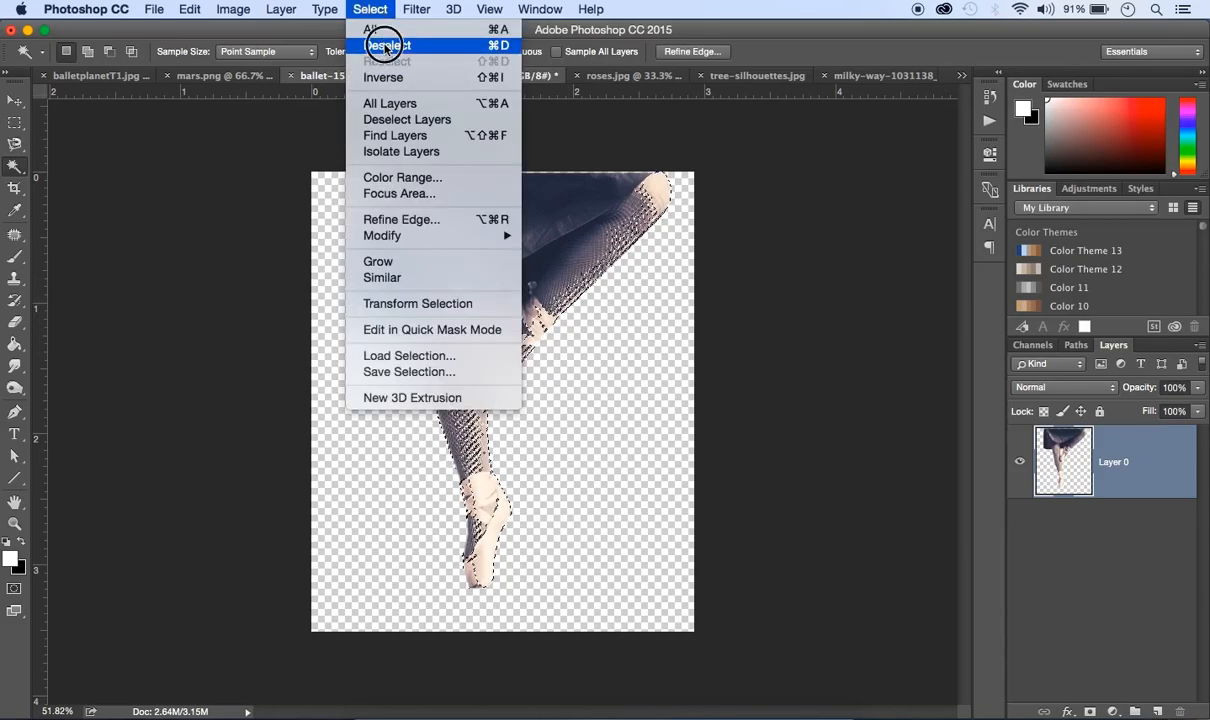
pyautogui.click(383, 45)
# Delete the leftover background patch between the dancer's legs using the Magic Wand with Contiguous turned on, and clear the selection.
pyautogui.click(486, 52)
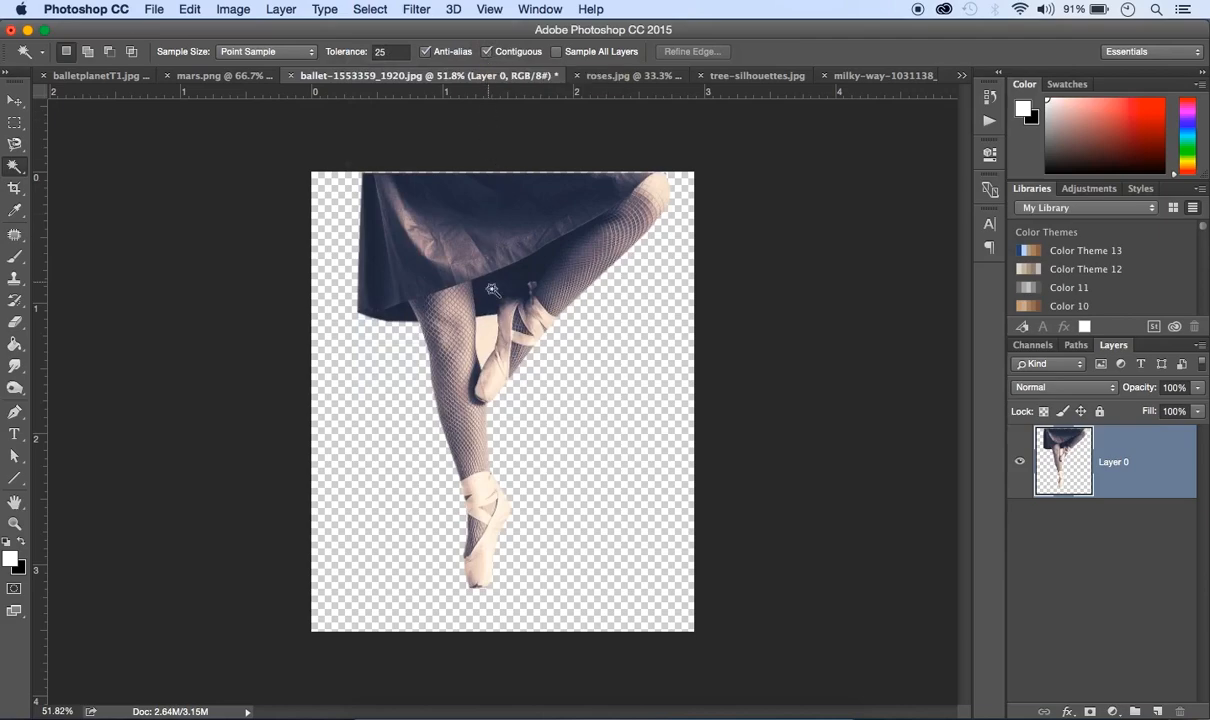
pyautogui.click(485, 330)
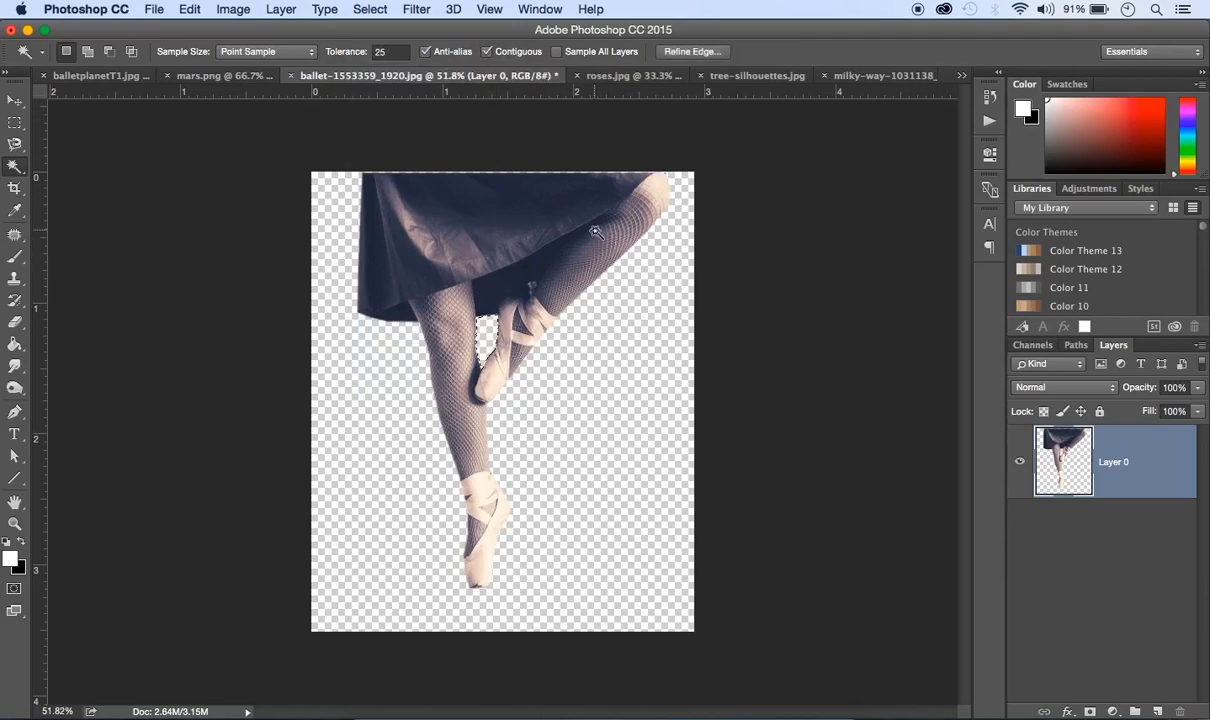
pyautogui.press('super+d')
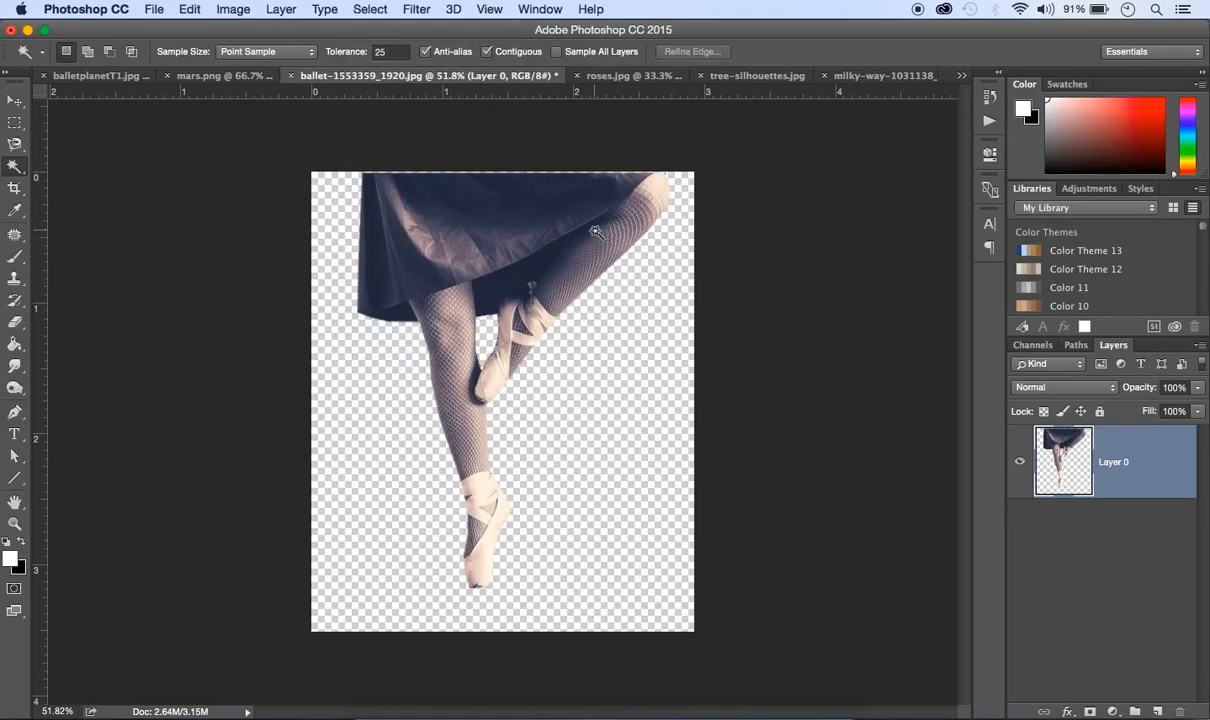
# Copy the whole ballet image and paste it into the milky-way document beneath the planet layer.
pyautogui.click(365, 10)
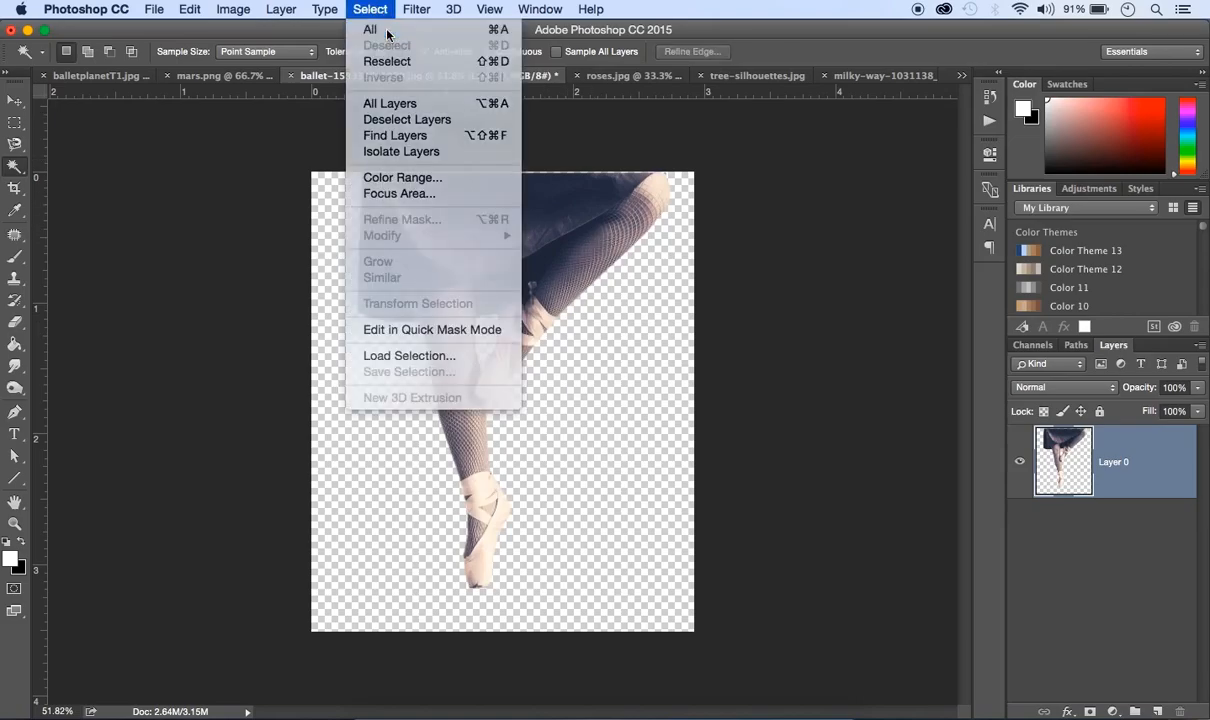
pyautogui.click(386, 32)
pyautogui.click(190, 10)
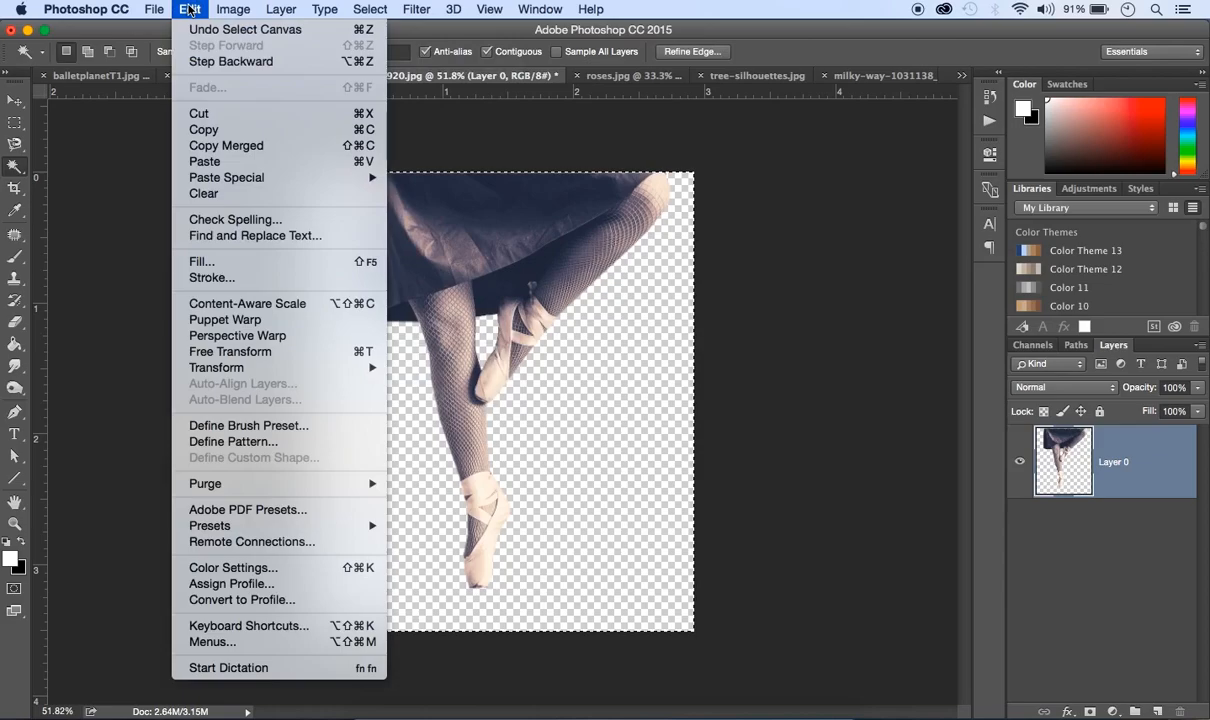
pyautogui.click(204, 129)
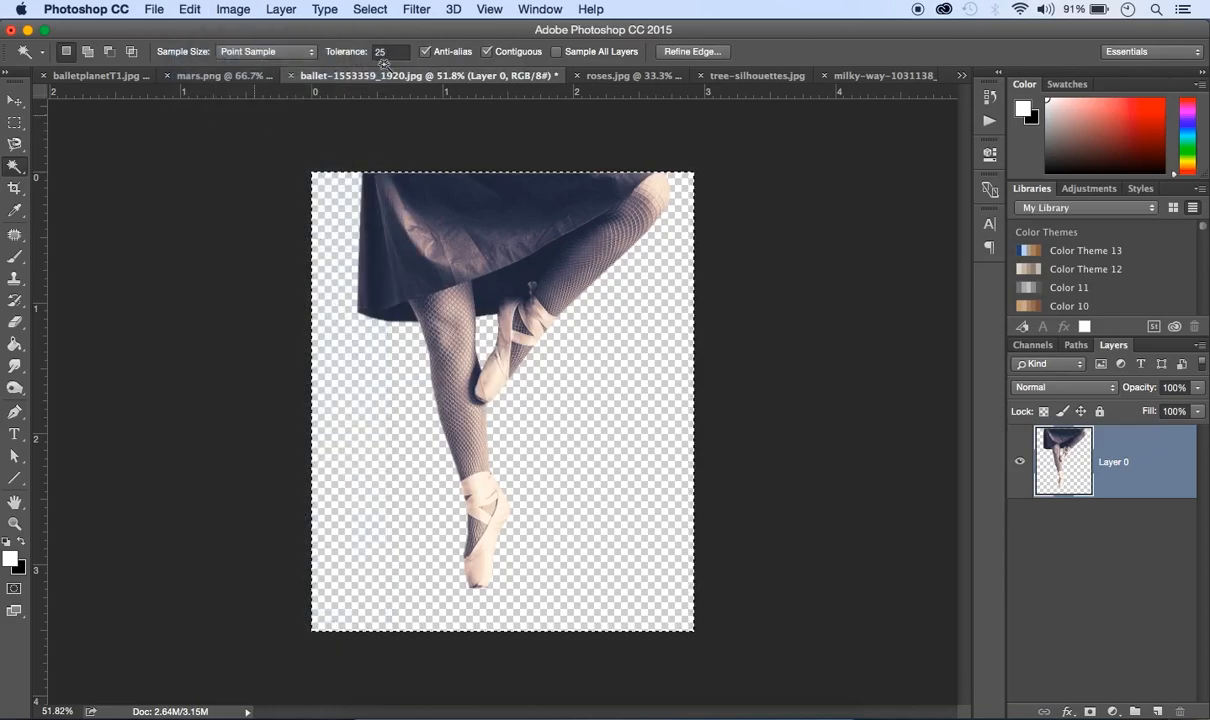
pyautogui.click(873, 78)
pyautogui.click(187, 11)
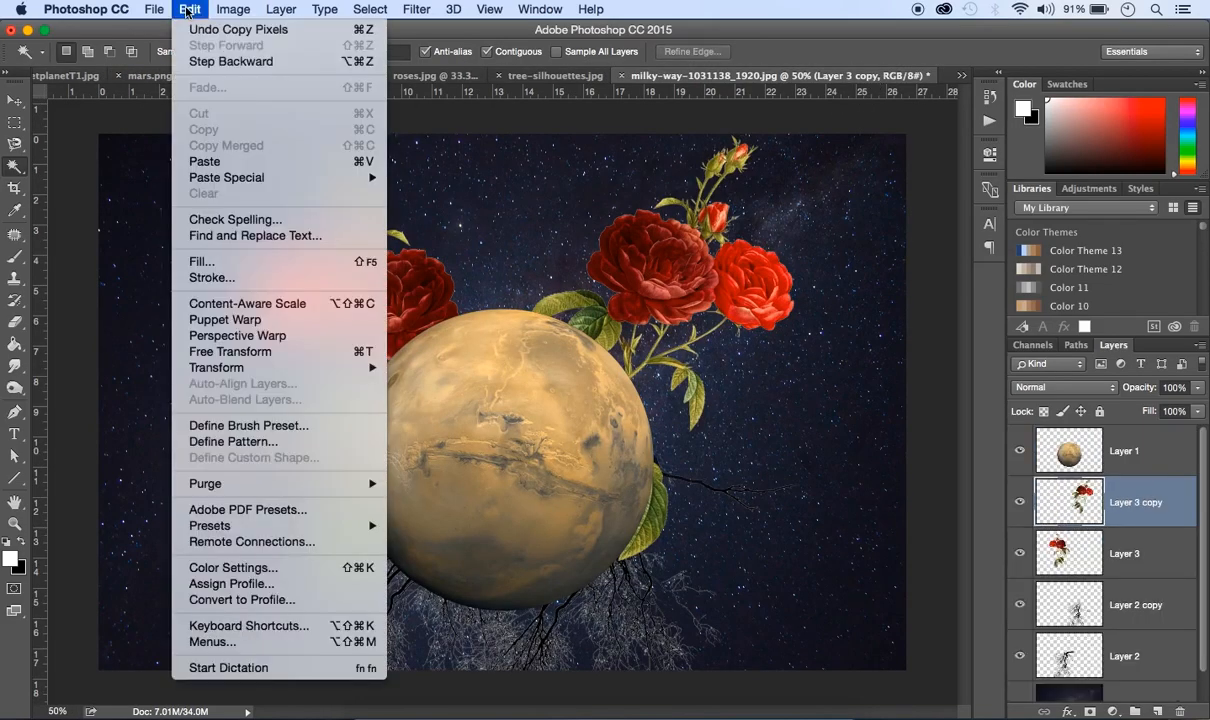
pyautogui.click(214, 160)
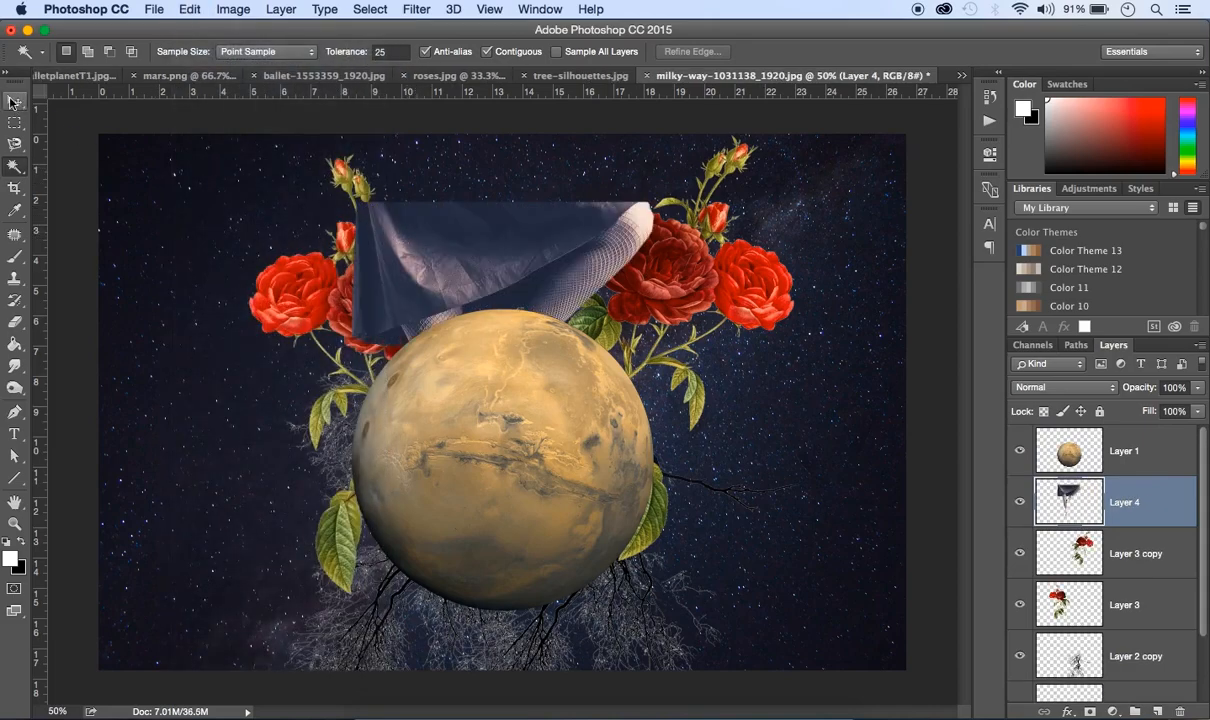
# Move the dancer's legs up so the skirt sits above the planet, between the two rose clusters.
pyautogui.click(13, 102)
pyautogui.moveTo(443, 219); pyautogui.dragTo(448, 182)
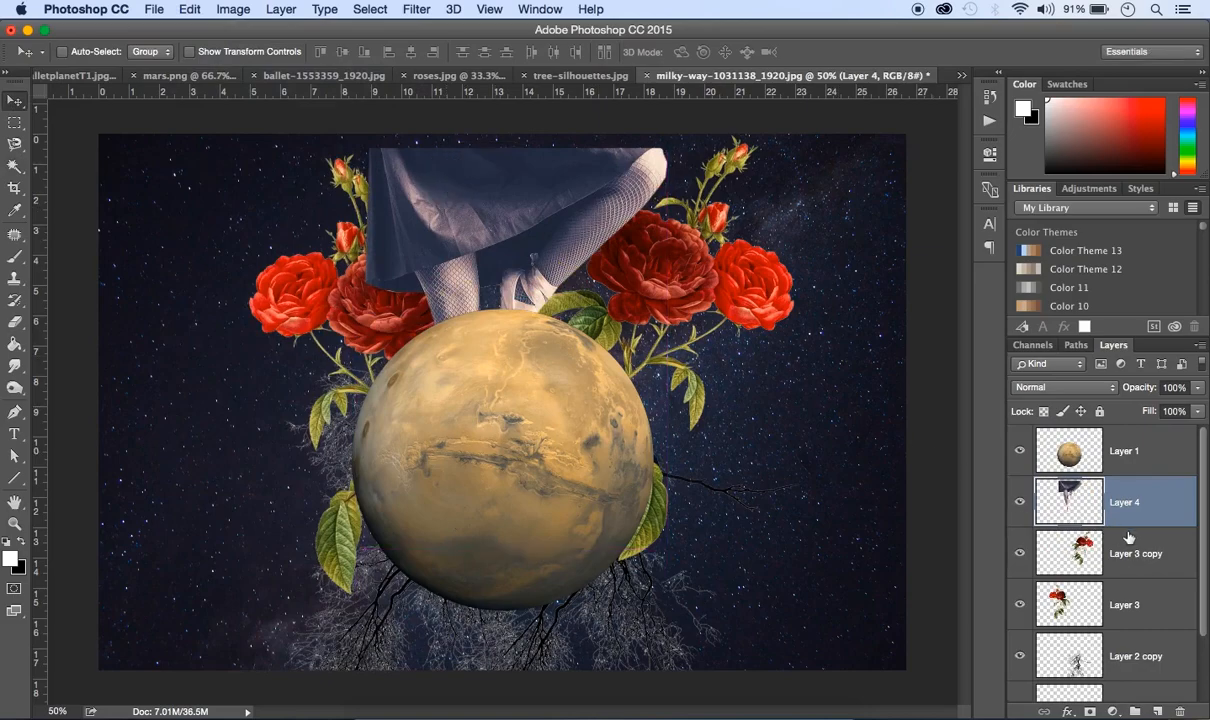
# Bring the dancer layer above the planet layer and scale it to about 45% so the toe stands on top of the planet.
pyautogui.moveTo(1161, 505); pyautogui.dragTo(1156, 444)
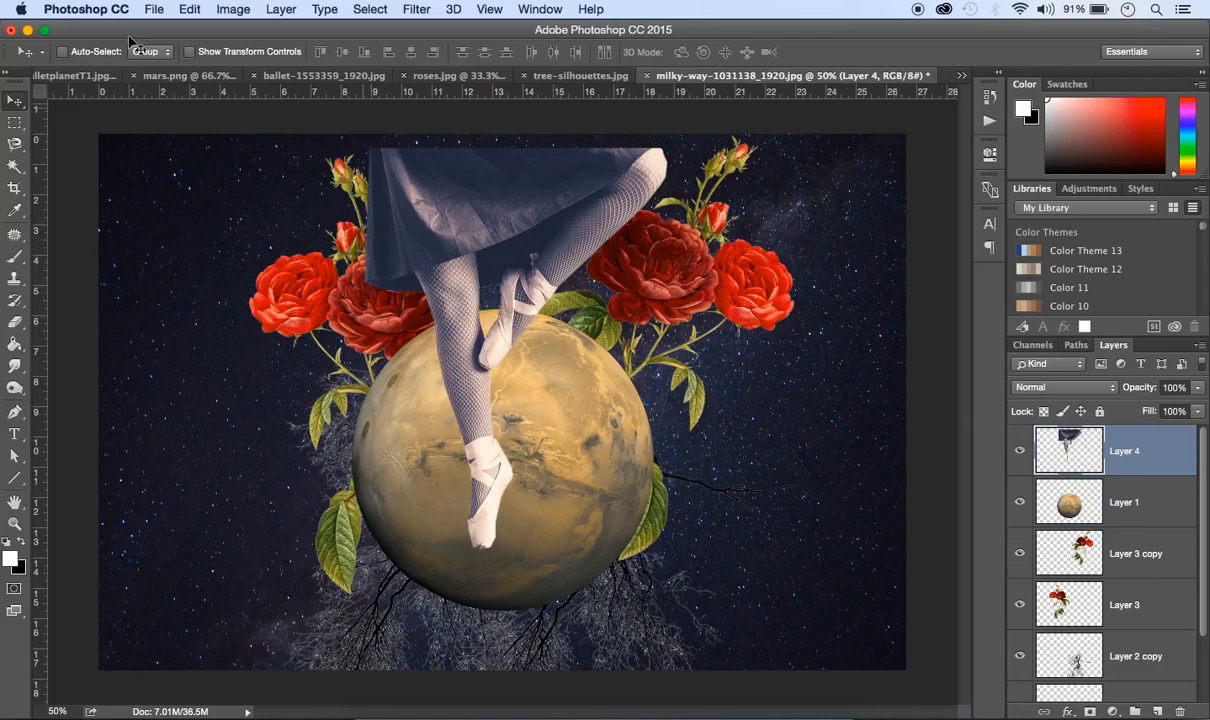
pyautogui.click(190, 10)
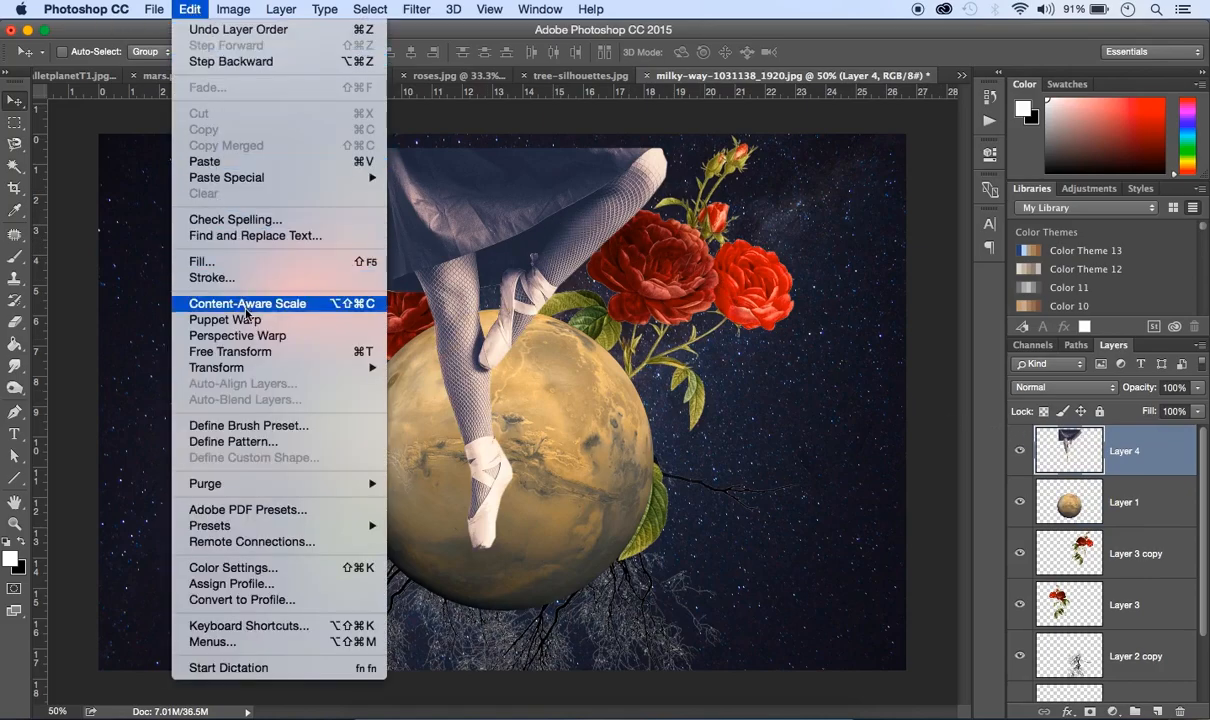
pyautogui.moveTo(251, 370)
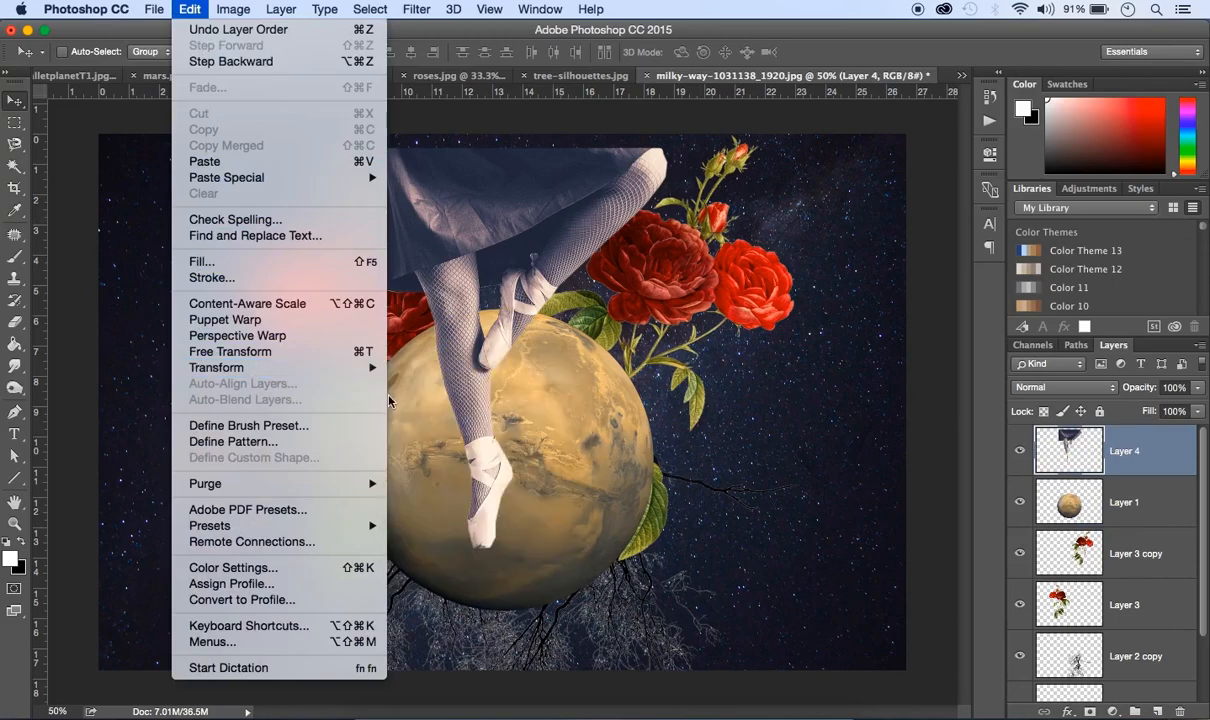
pyautogui.click(450, 394)
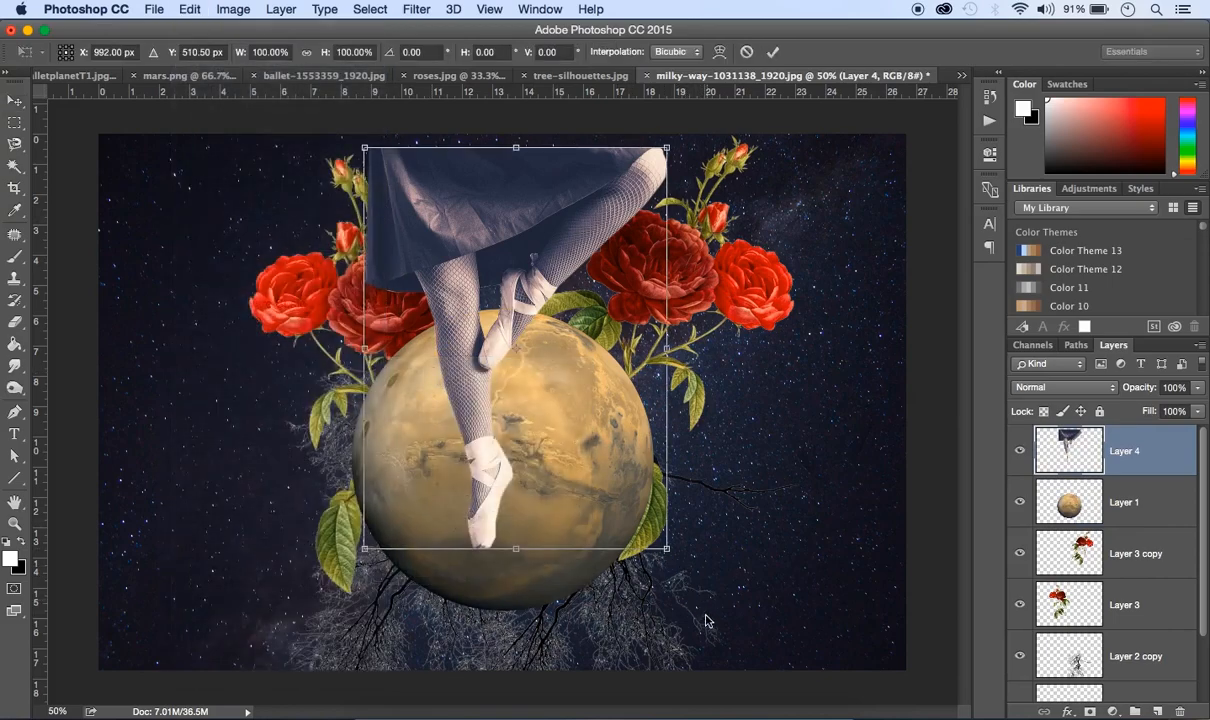
pyautogui.moveTo(667, 548); pyautogui.dragTo(512, 334)
pyautogui.moveTo(411, 181); pyautogui.dragTo(482, 155)
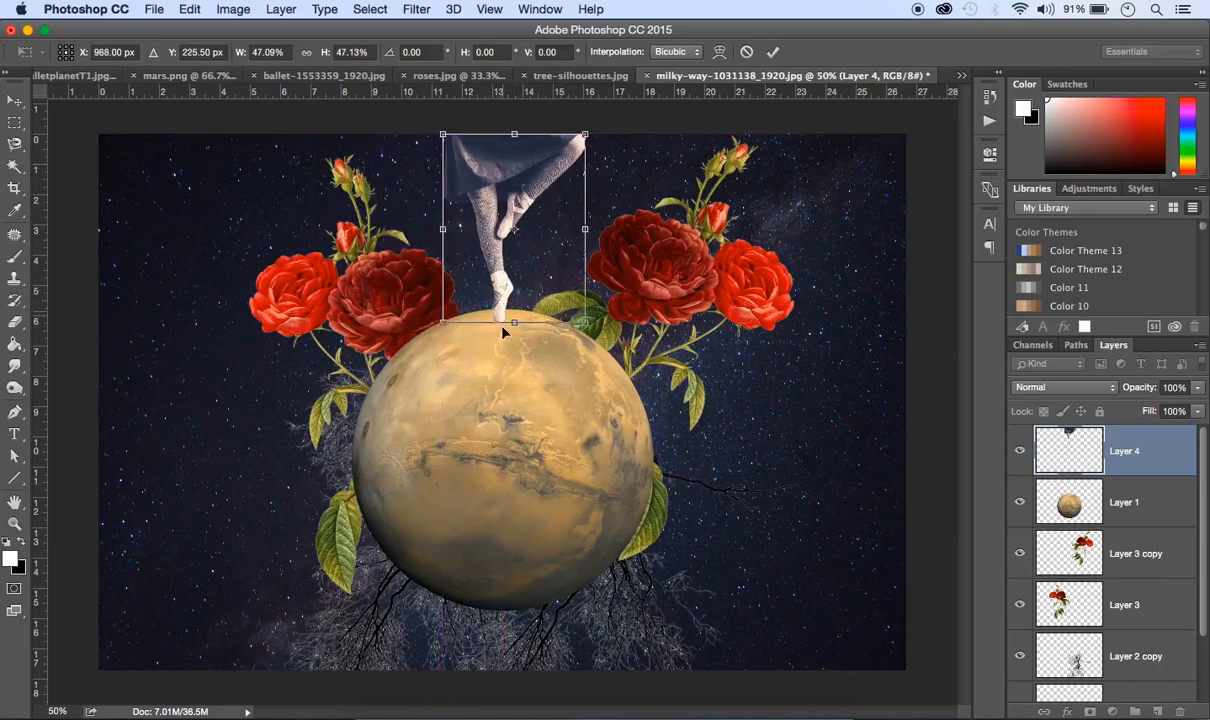
pyautogui.moveTo(584, 323); pyautogui.dragTo(576, 320)
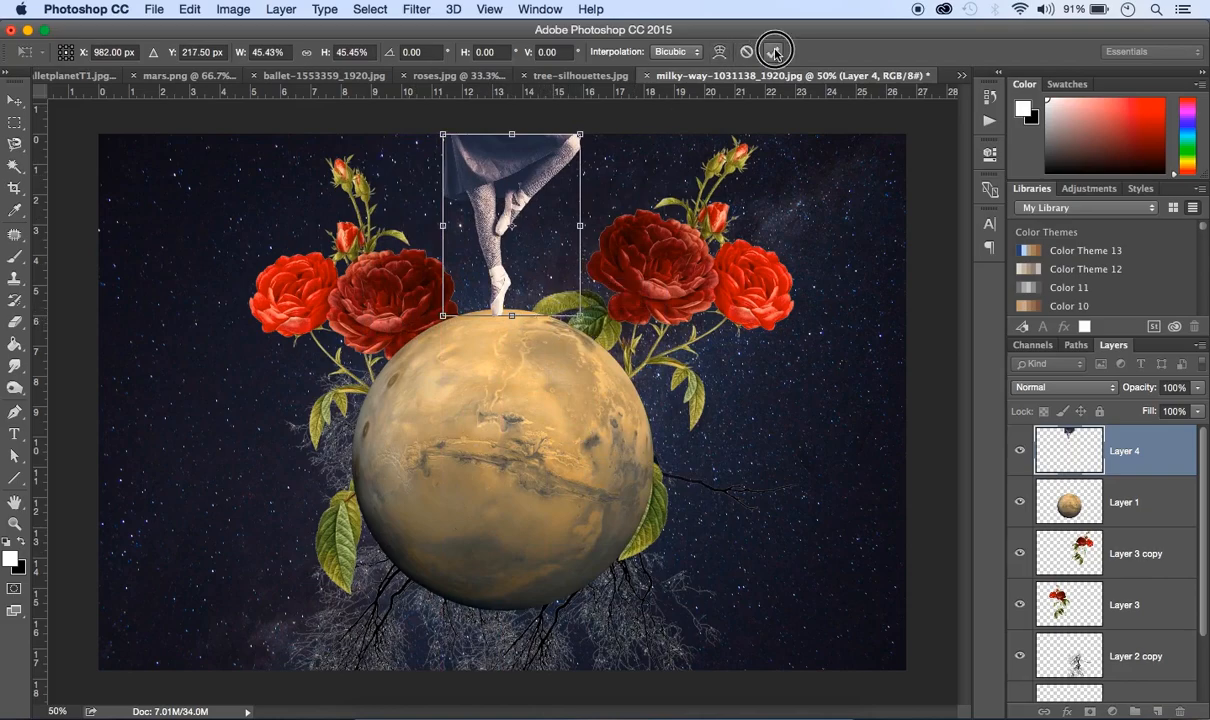
pyautogui.press('Return')
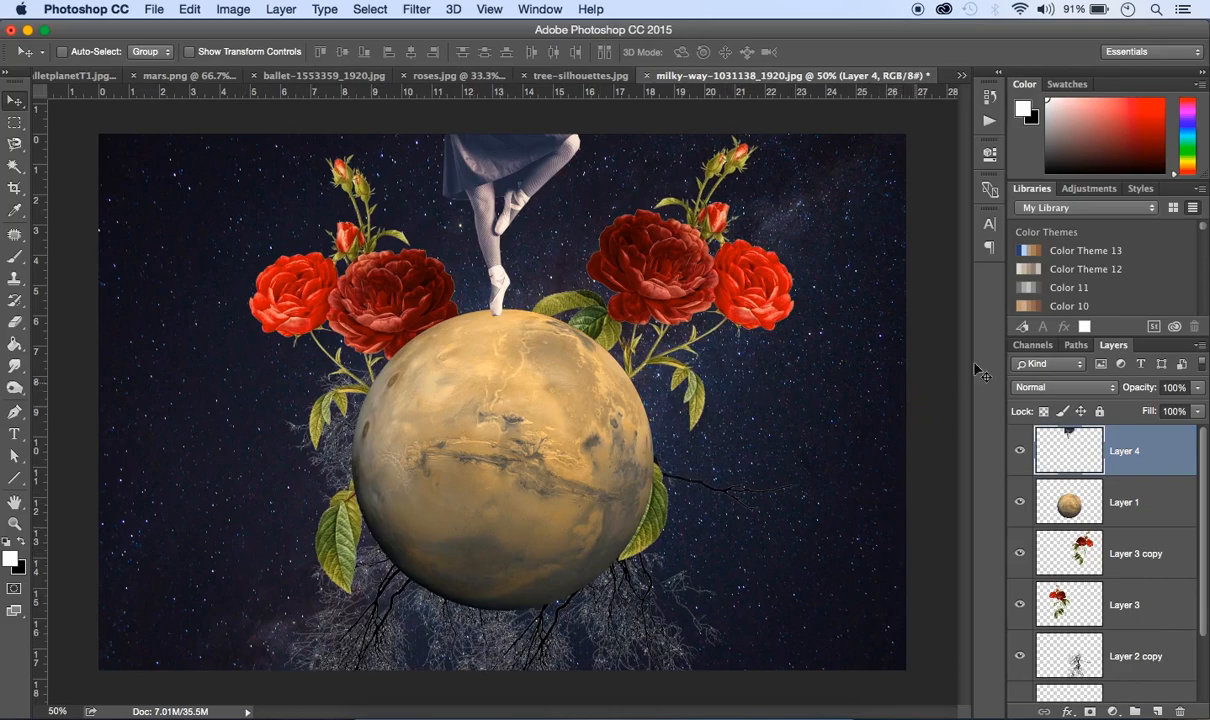
# Undock the layer list and merge the two tree-branch layers, Layer 2 and Layer 2 copy, into one.
pyautogui.moveTo(1051, 334); pyautogui.dragTo(875, 135)
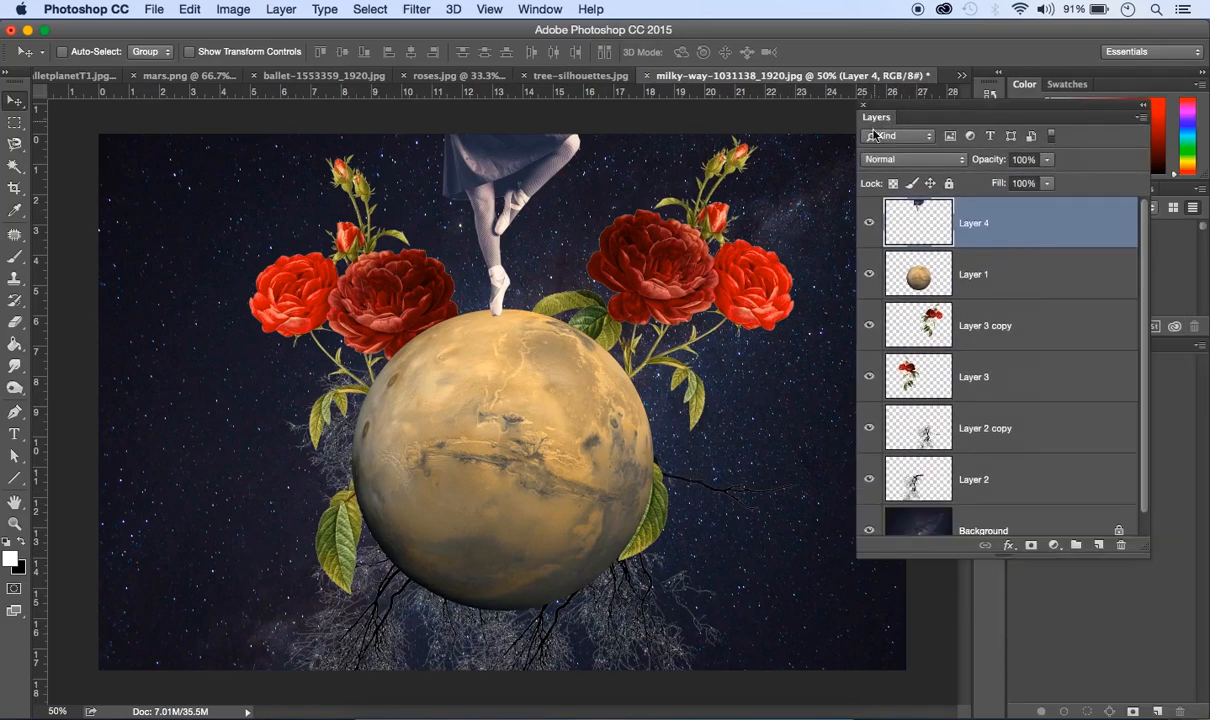
pyautogui.click(1026, 430)
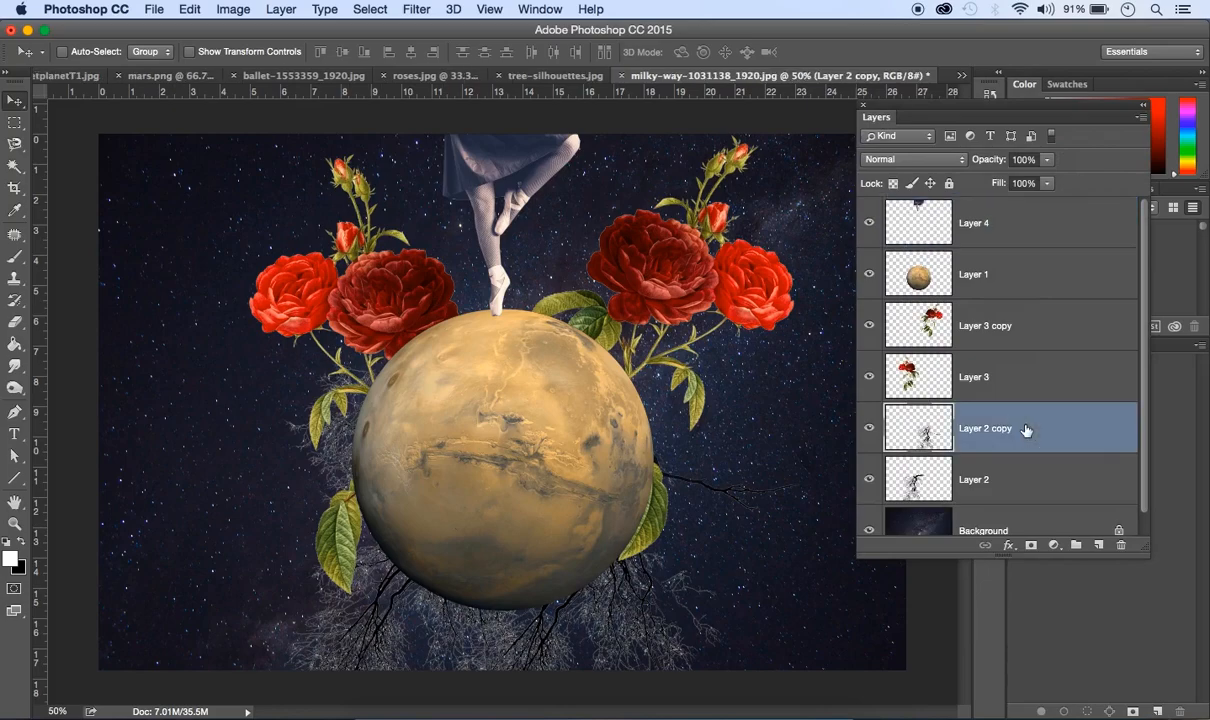
pyautogui.click(1008, 486)
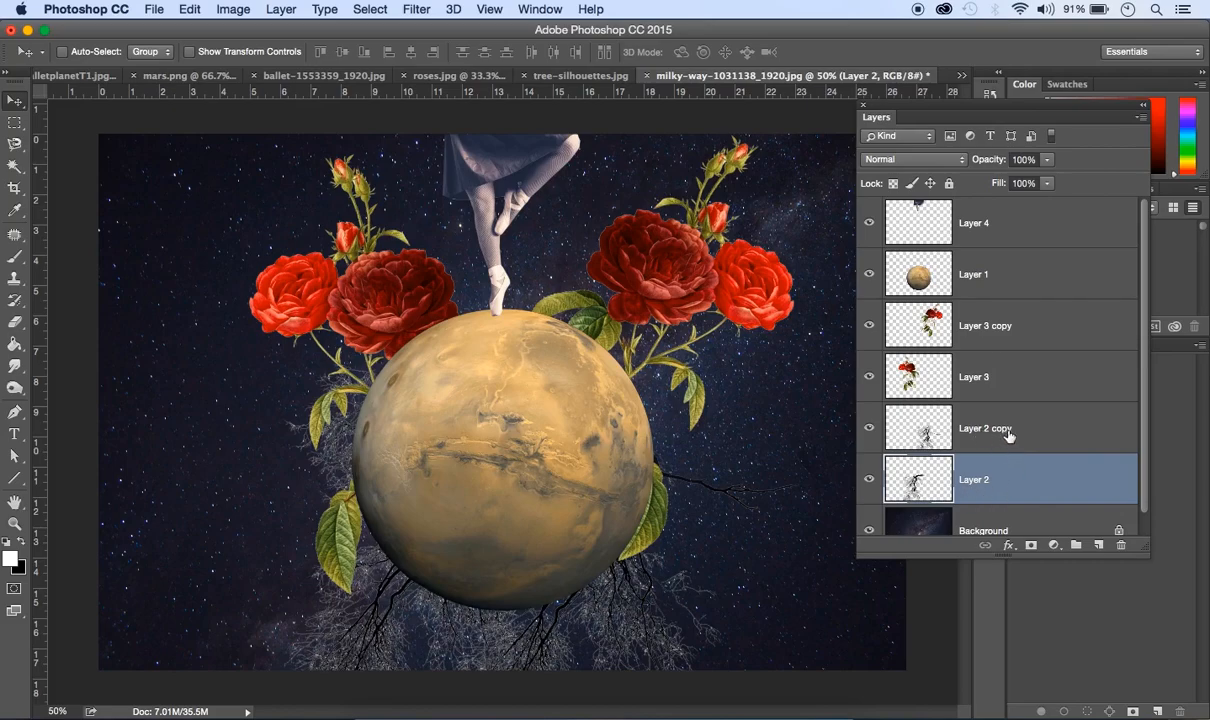
pyautogui.keyDown('shift'); pyautogui.click(1010, 436); pyautogui.keyUp('shift')
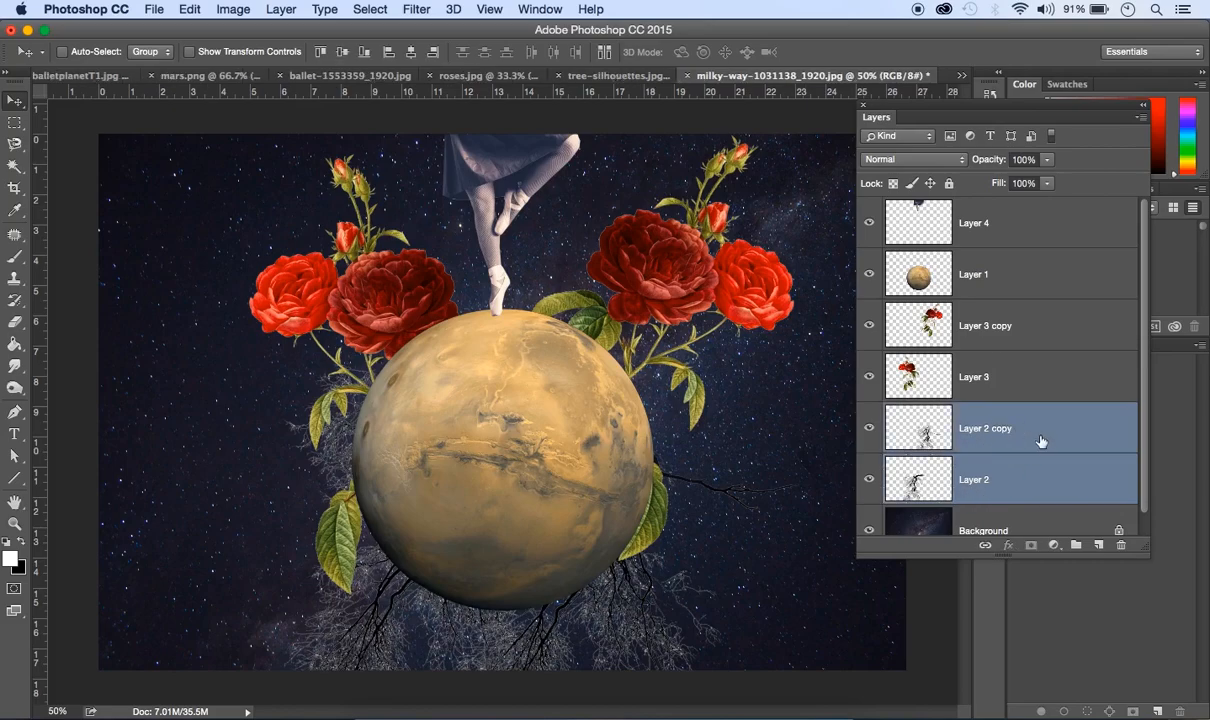
pyautogui.rightClick(1104, 427)
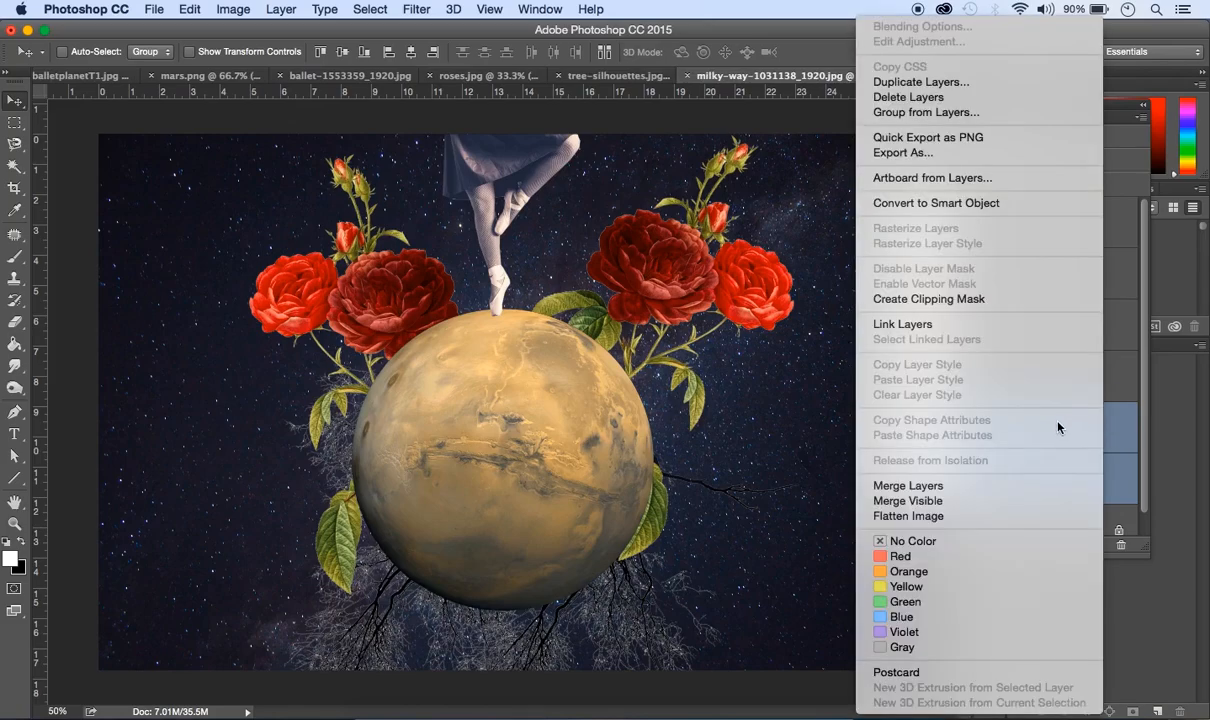
pyautogui.click(950, 488)
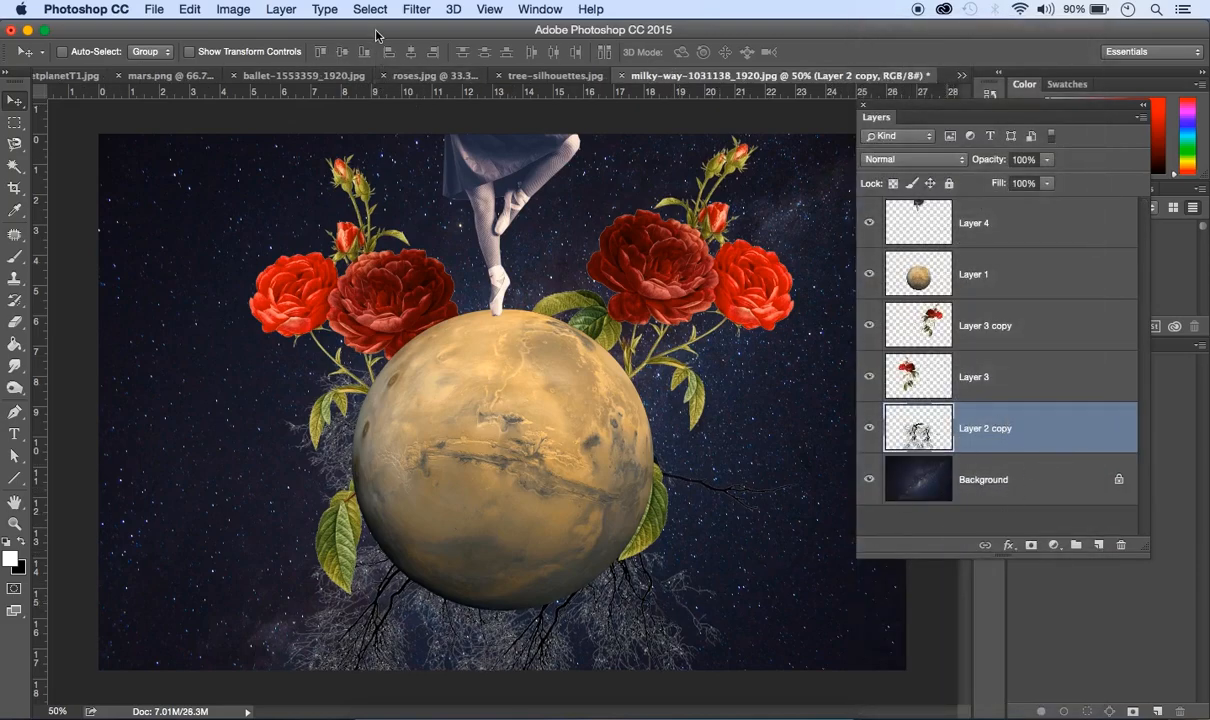
# Colorize the merged branches red using Hue/Saturation with Hue 0, Saturation 85 and Lightness 0.
pyautogui.click(236, 12)
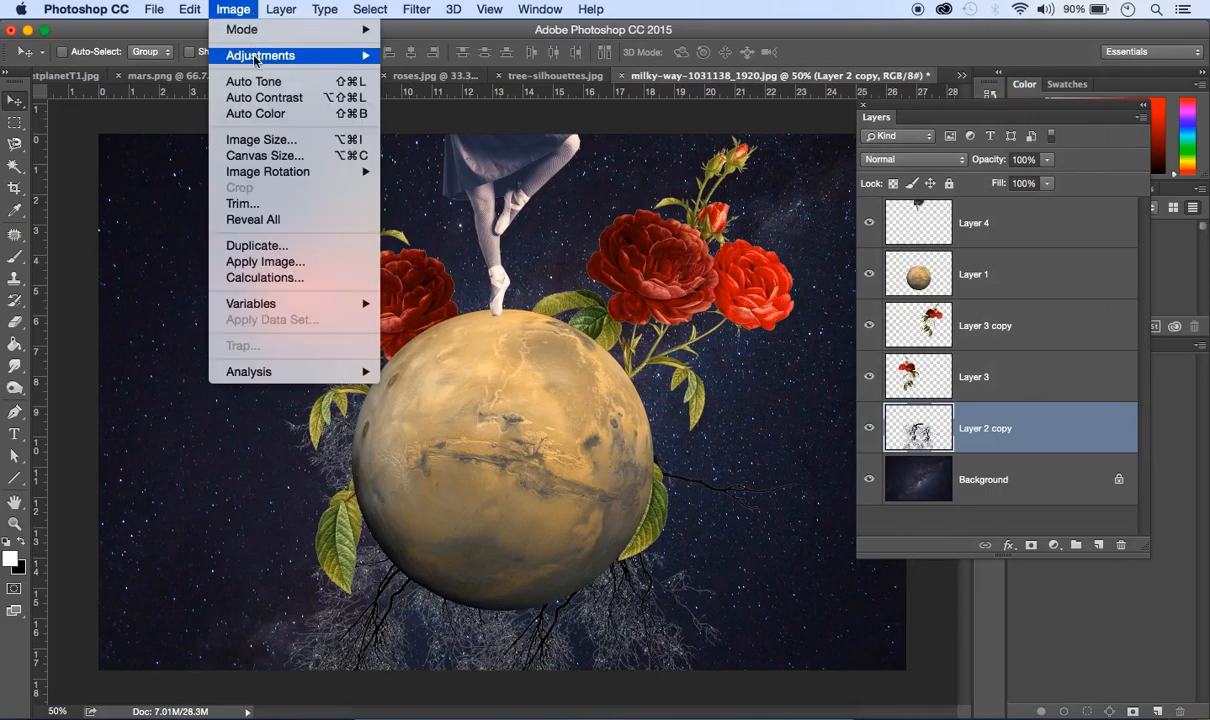
pyautogui.moveTo(255, 60)
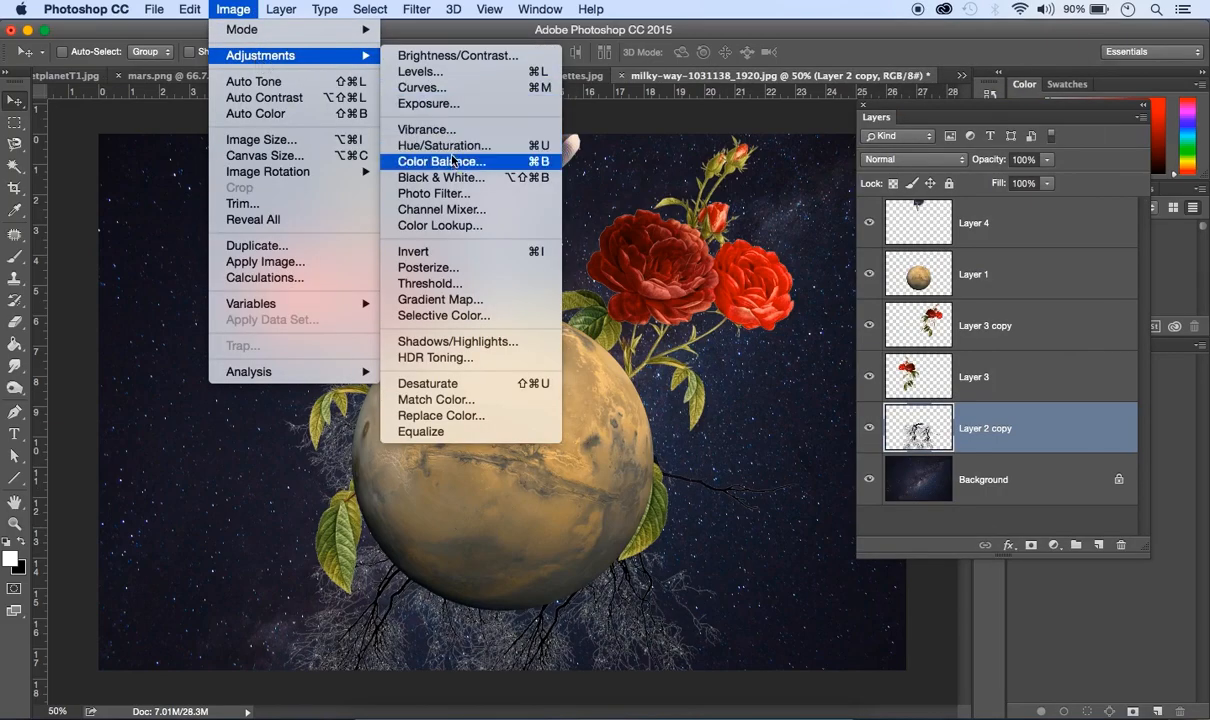
pyautogui.click(453, 148)
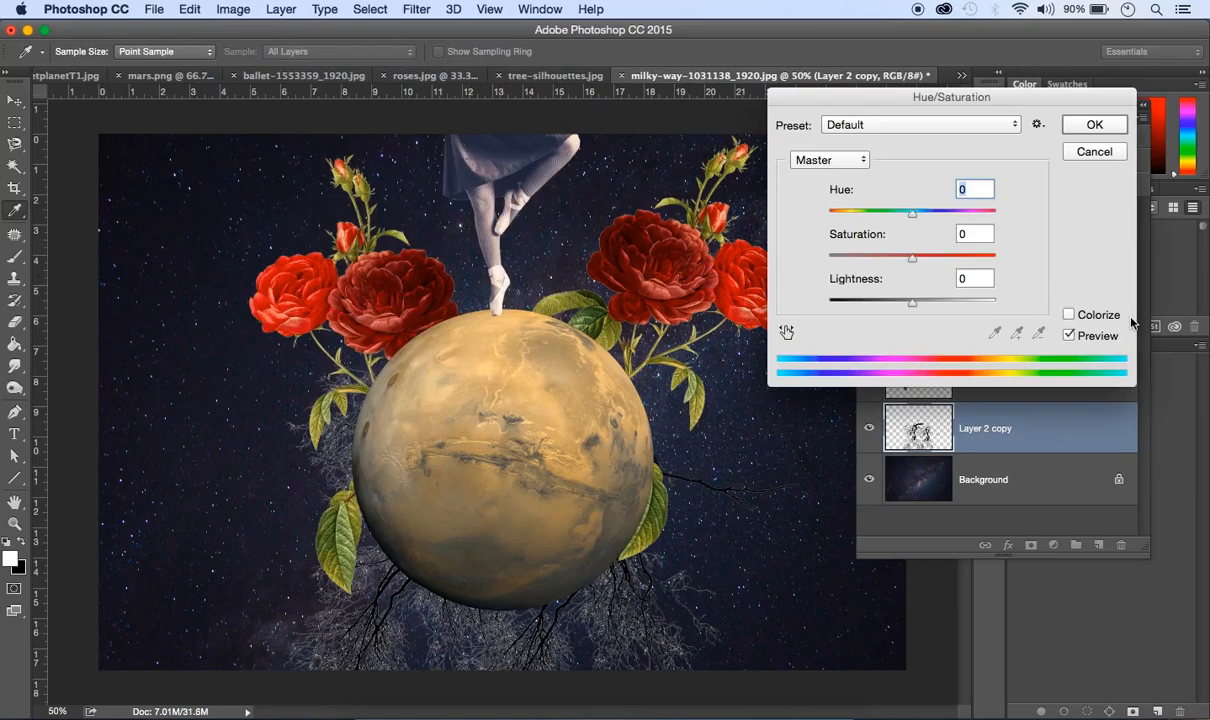
pyautogui.click(1070, 317)
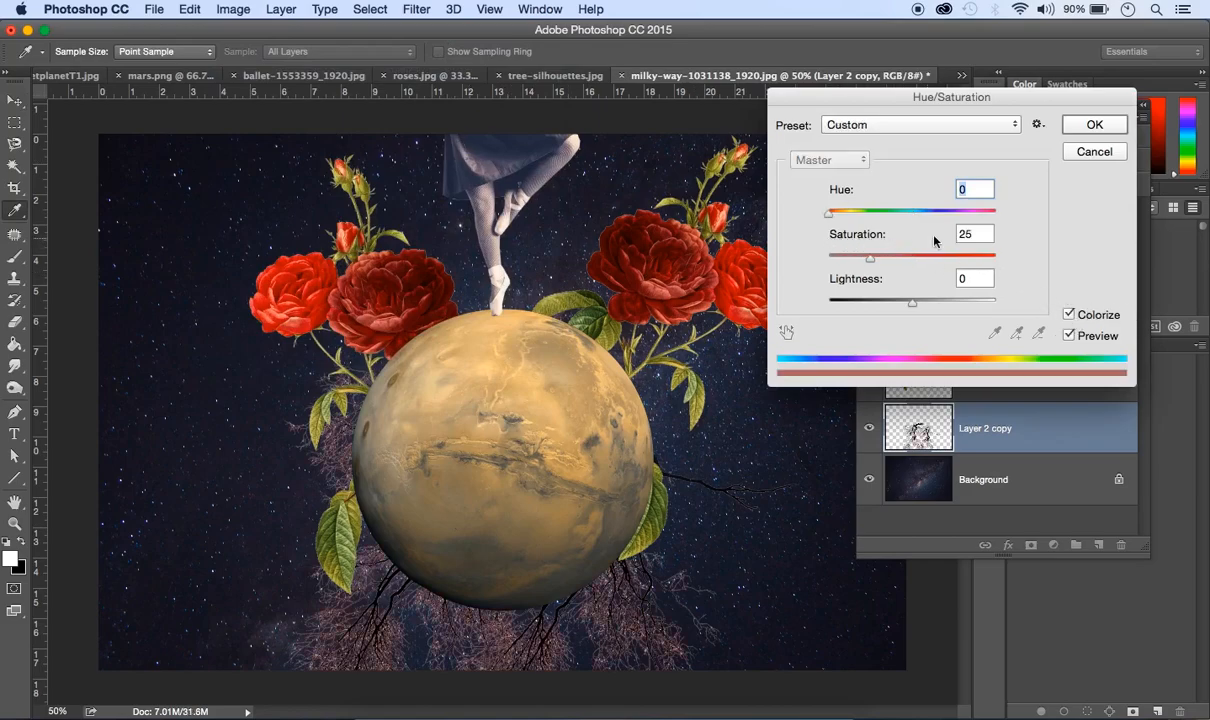
pyautogui.click(905, 234)
pyautogui.write('85')
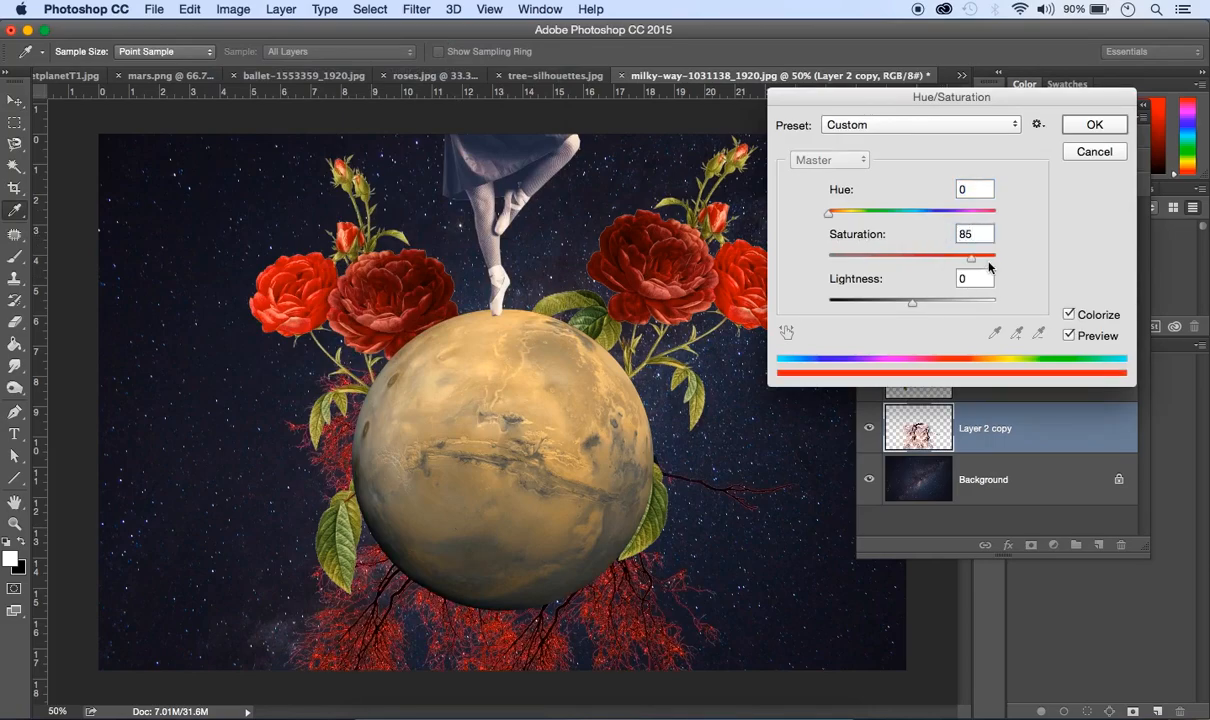
pyautogui.click(1078, 130)
pyautogui.press('v')
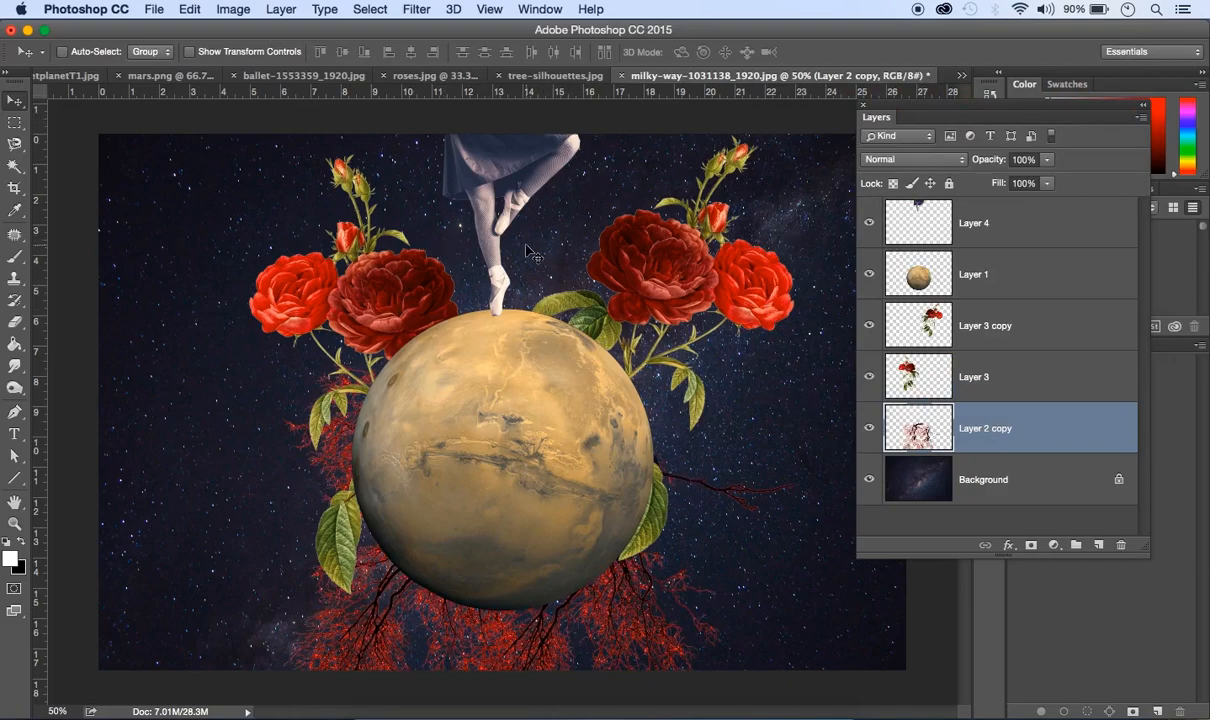
# Darken the planet on Layer 1 with the Burn tool at brush size 300, Midtones range and 50% exposure.
pyautogui.click(16, 395)
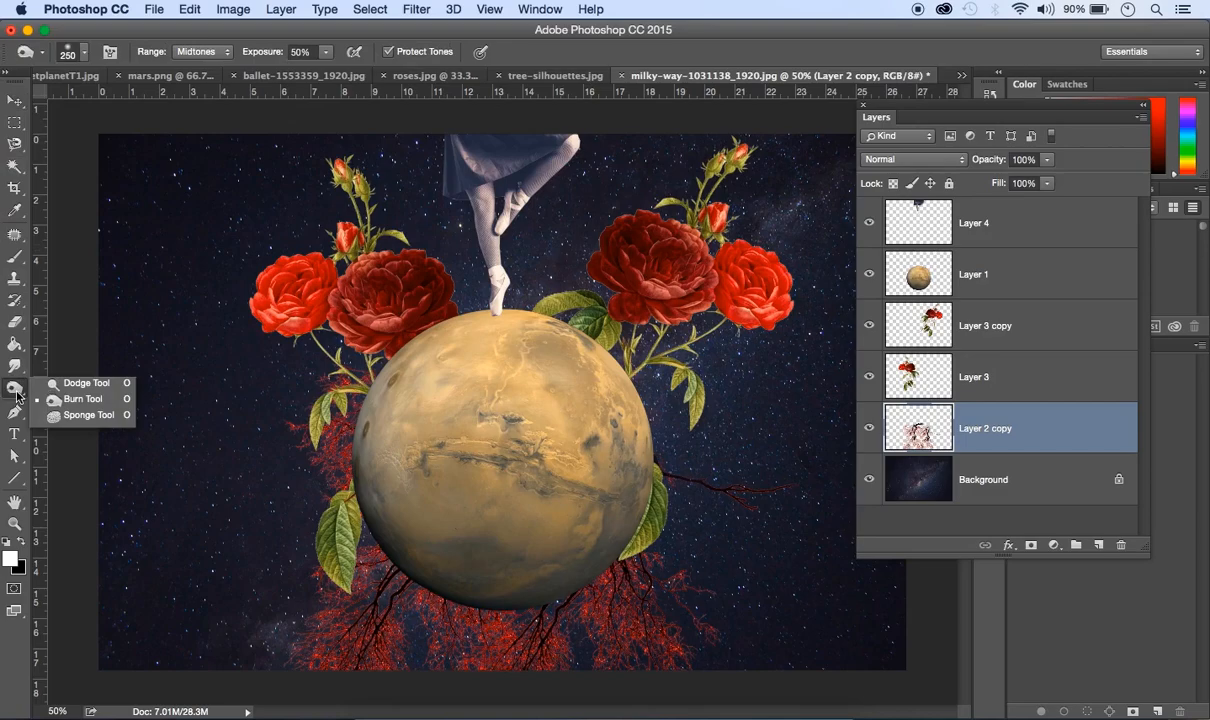
pyautogui.click(73, 403)
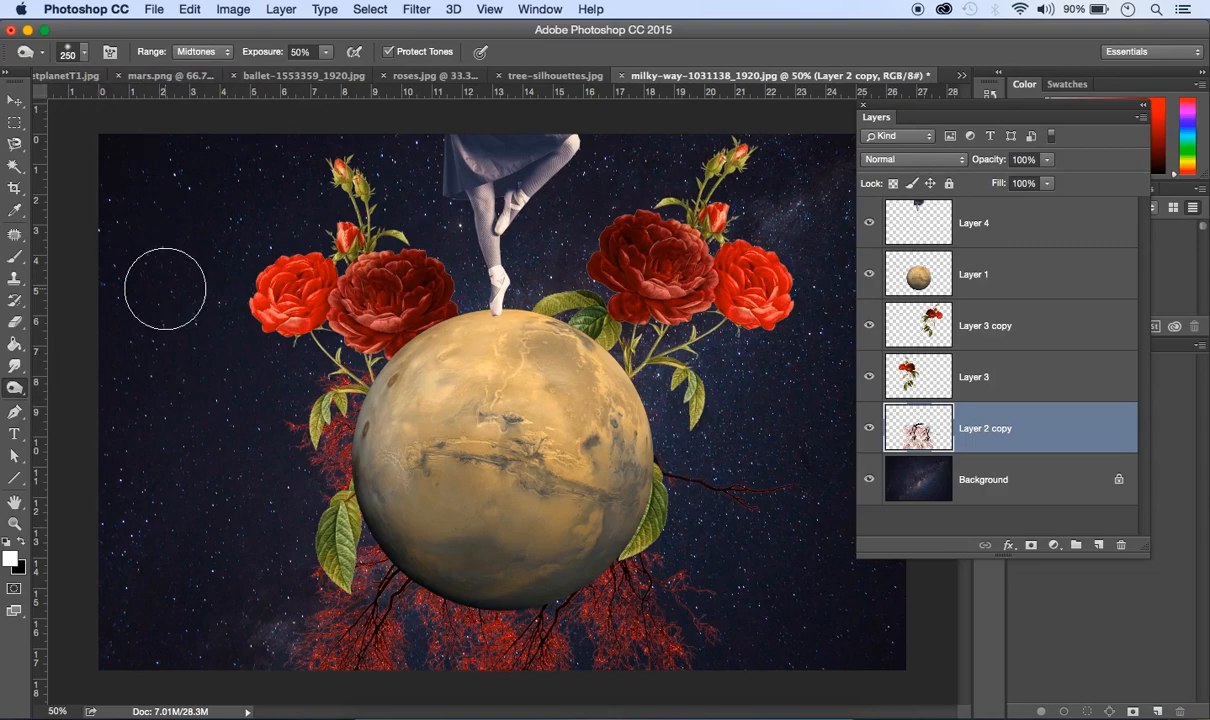
pyautogui.press(']')
pyautogui.press(']')
pyautogui.press(']')
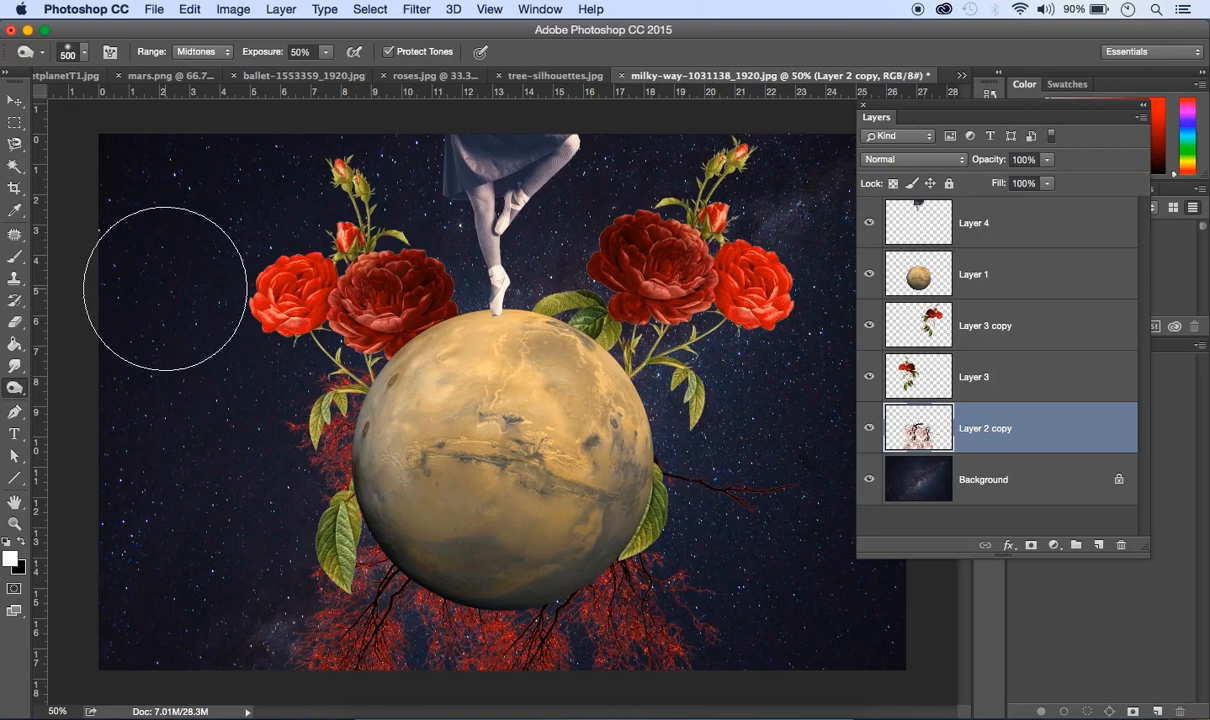
pyautogui.press('[')
pyautogui.press('[')
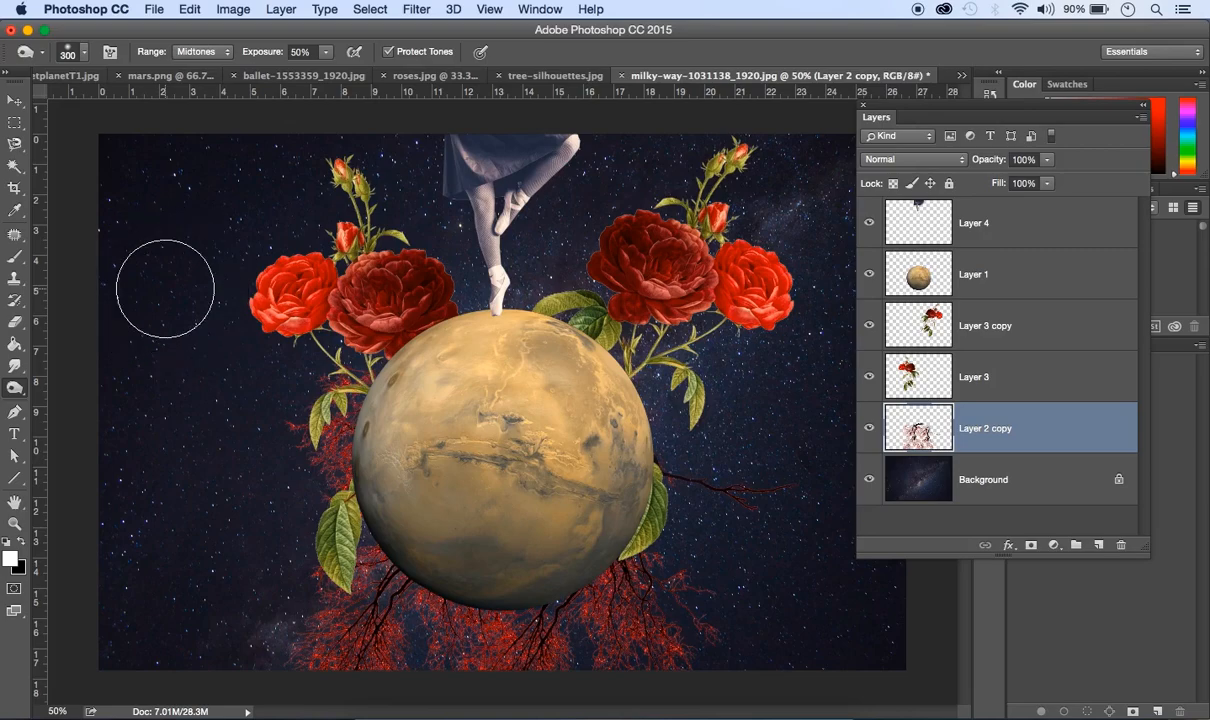
pyautogui.moveTo(432, 378)
pyautogui.mouseDown()
pyautogui.moveTo(466, 364)
pyautogui.moveTo(435, 392)
pyautogui.moveTo(573, 409)
pyautogui.moveTo(516, 366)
pyautogui.moveTo(598, 394)
pyautogui.moveTo(581, 381)
pyautogui.moveTo(467, 395)
pyautogui.moveTo(435, 423)
pyautogui.moveTo(534, 355)
pyautogui.moveTo(604, 382)
pyautogui.moveTo(542, 396)
pyautogui.moveTo(490, 389)
pyautogui.moveTo(424, 544)
pyautogui.moveTo(597, 519)
pyautogui.moveTo(640, 416)
pyautogui.moveTo(571, 360)
pyautogui.moveTo(540, 355)
pyautogui.mouseUp()
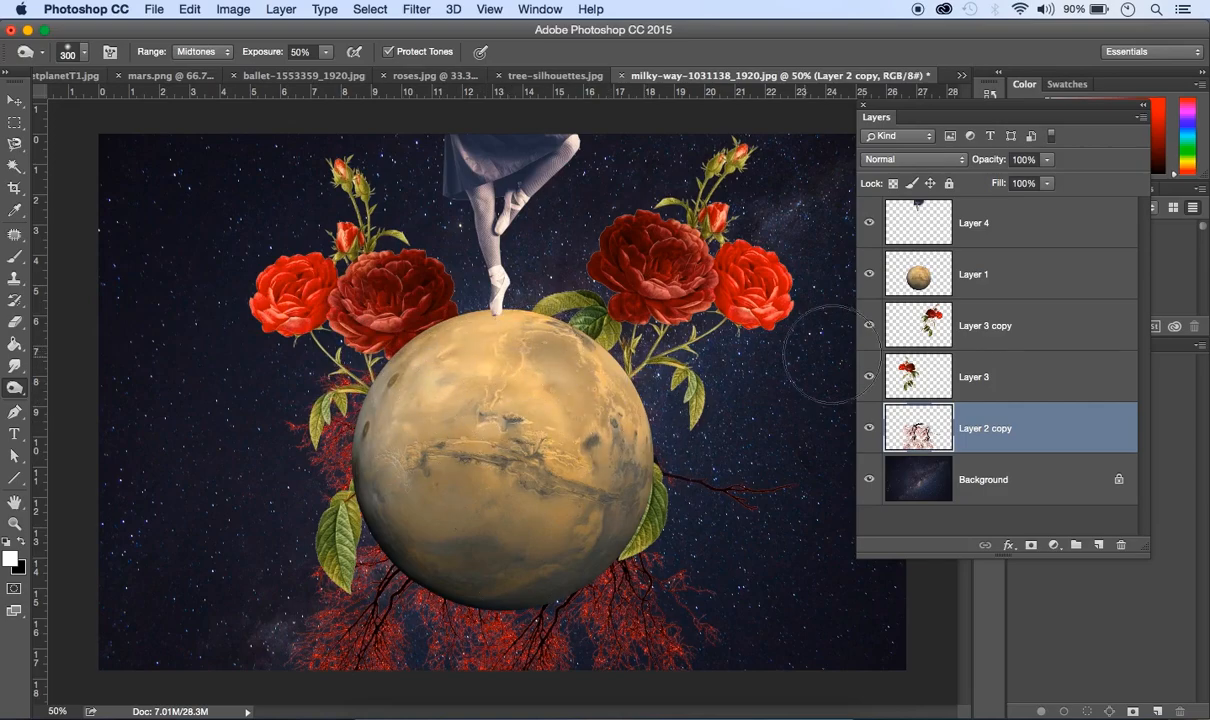
pyautogui.click(1018, 280)
pyautogui.moveTo(513, 378)
pyautogui.mouseDown()
pyautogui.moveTo(435, 361)
pyautogui.moveTo(342, 450)
pyautogui.moveTo(506, 581)
pyautogui.moveTo(520, 410)
pyautogui.moveTo(576, 441)
pyautogui.moveTo(608, 488)
pyautogui.moveTo(587, 349)
pyautogui.moveTo(598, 373)
pyautogui.moveTo(500, 302)
pyautogui.moveTo(532, 330)
pyautogui.moveTo(568, 582)
pyautogui.moveTo(525, 609)
pyautogui.moveTo(522, 530)
pyautogui.moveTo(452, 520)
pyautogui.moveTo(469, 445)
pyautogui.mouseUp()
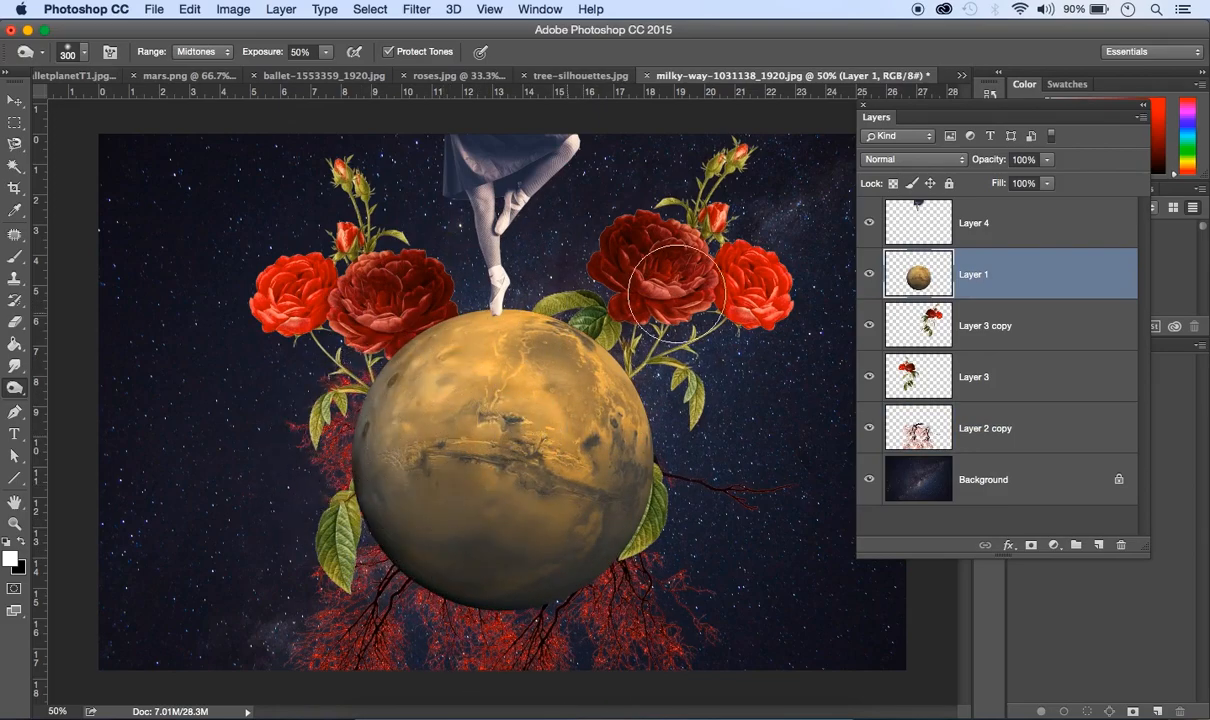
# Burn shading onto the dancer's legs and the roses on their own layers, and return to the Move tool.
pyautogui.click(970, 210)
pyautogui.moveTo(505, 262)
pyautogui.mouseDown()
pyautogui.moveTo(539, 222)
pyautogui.moveTo(475, 185)
pyautogui.moveTo(533, 158)
pyautogui.moveTo(578, 163)
pyautogui.moveTo(500, 270)
pyautogui.mouseUp()
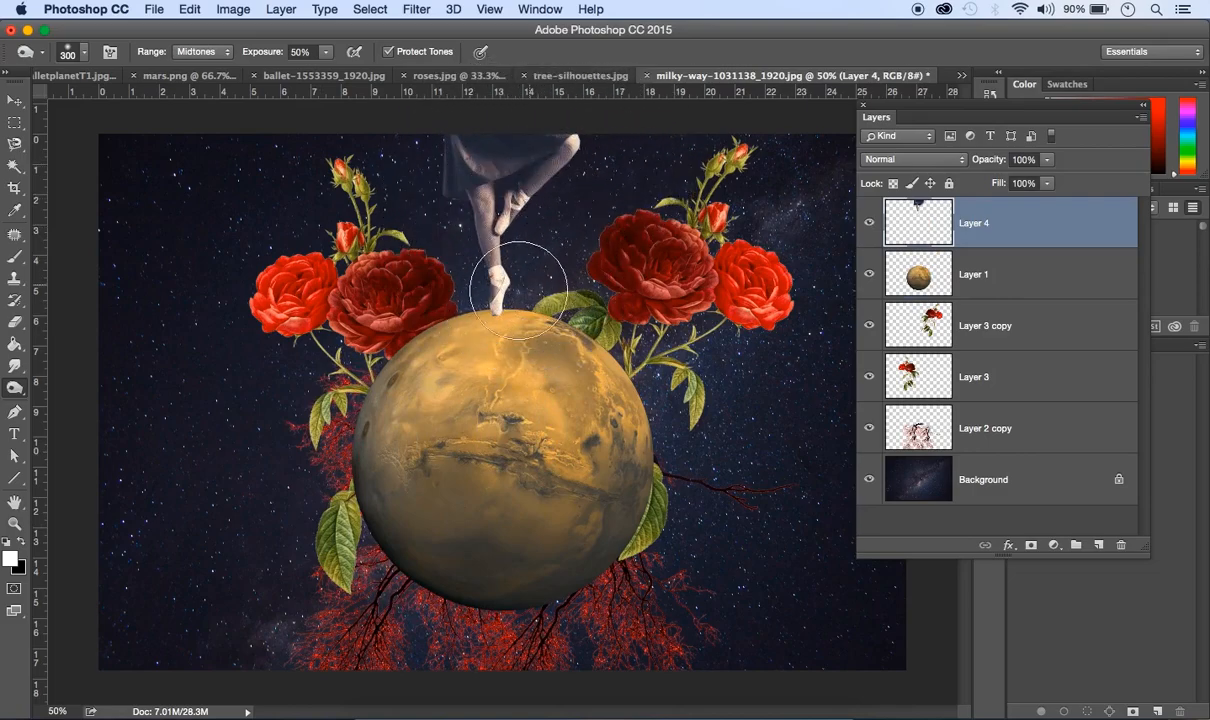
pyautogui.click(953, 392)
pyautogui.moveTo(340, 518); pyautogui.dragTo(362, 383)
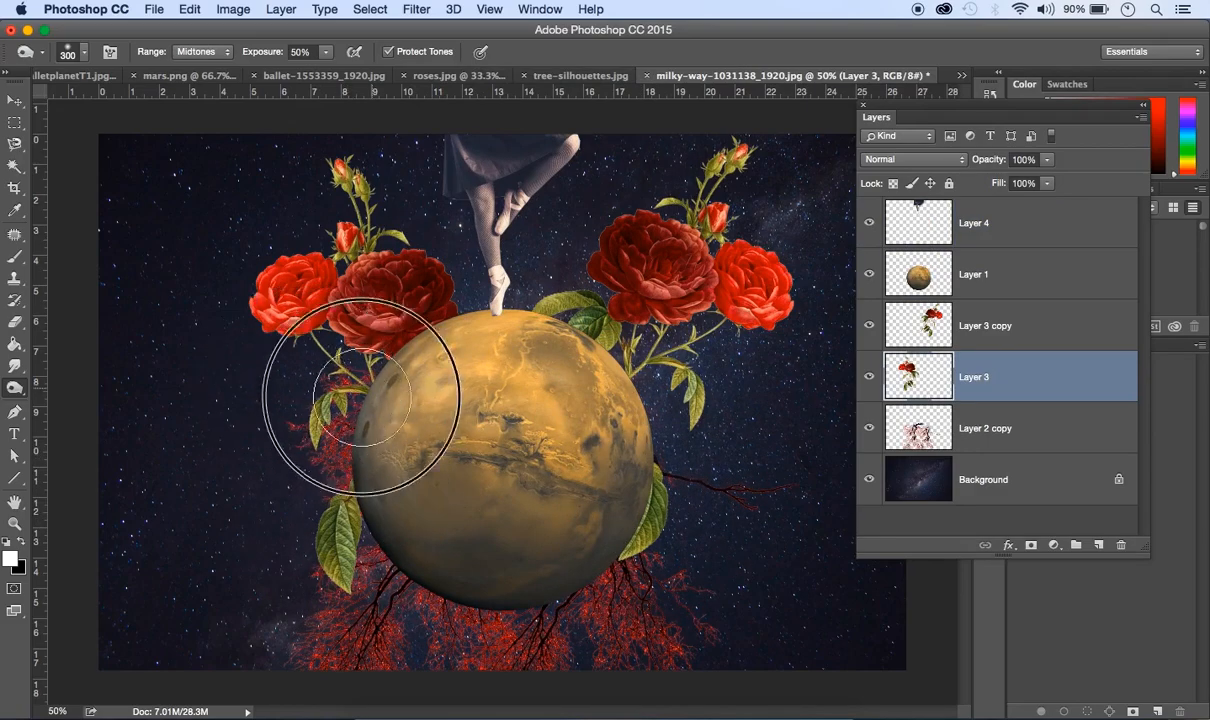
pyautogui.click(1010, 328)
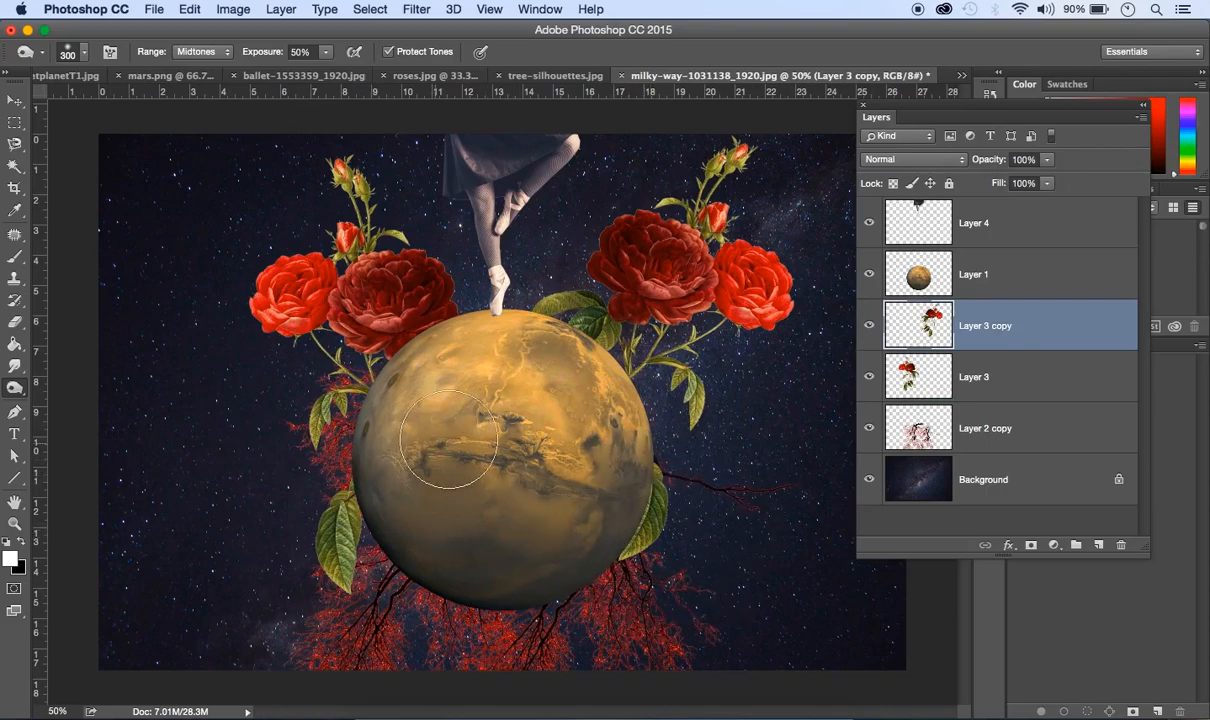
pyautogui.click(16, 104)
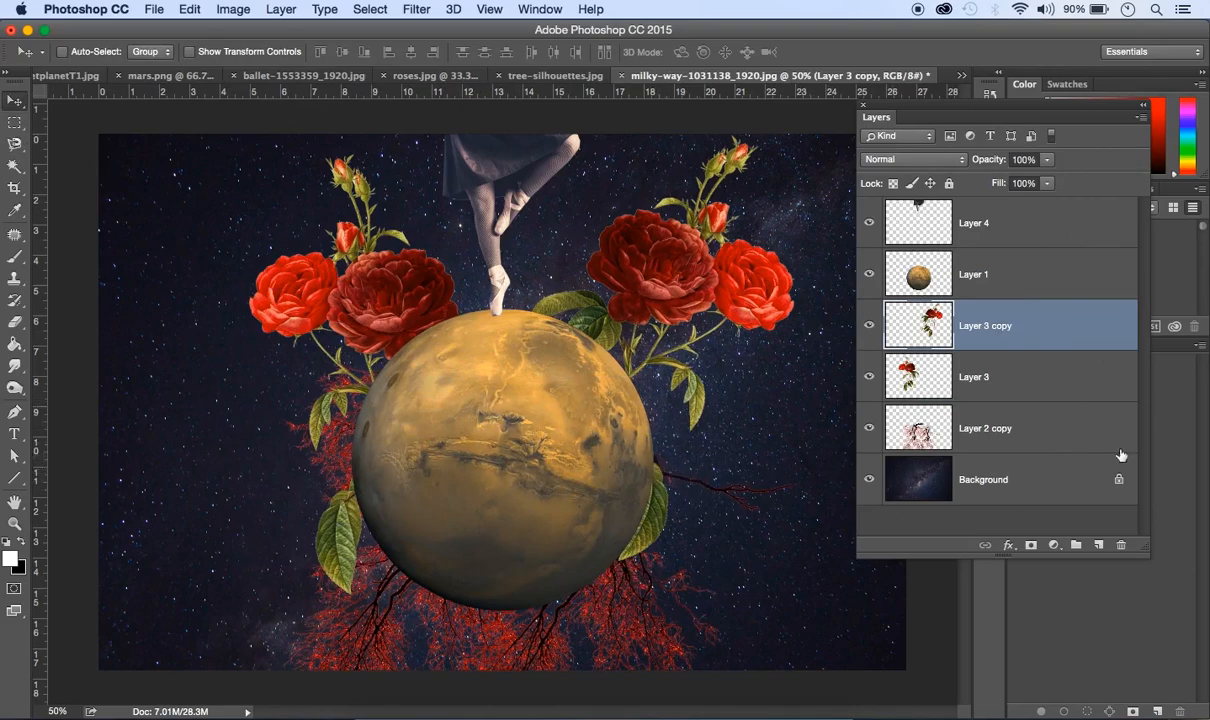
# Merge all layers from Background up to Layer 4 into a single layer and unlock it.
pyautogui.moveTo(1142, 548); pyautogui.dragTo(1180, 618)
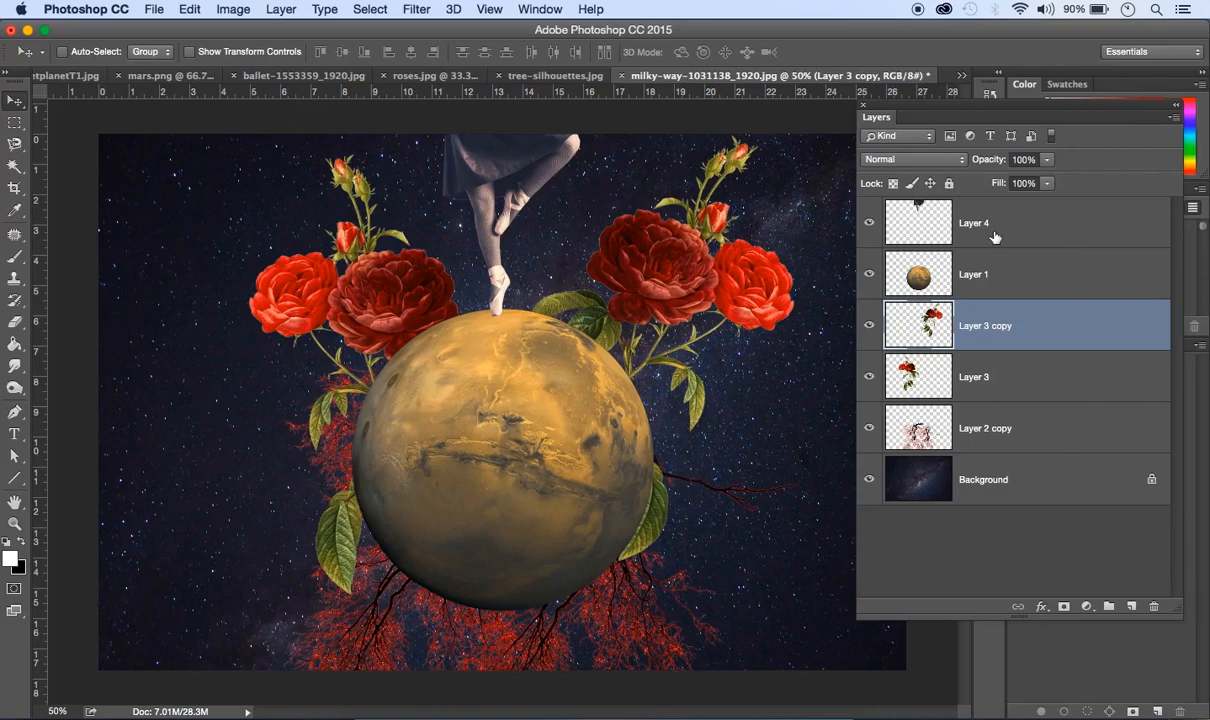
pyautogui.click(1038, 499)
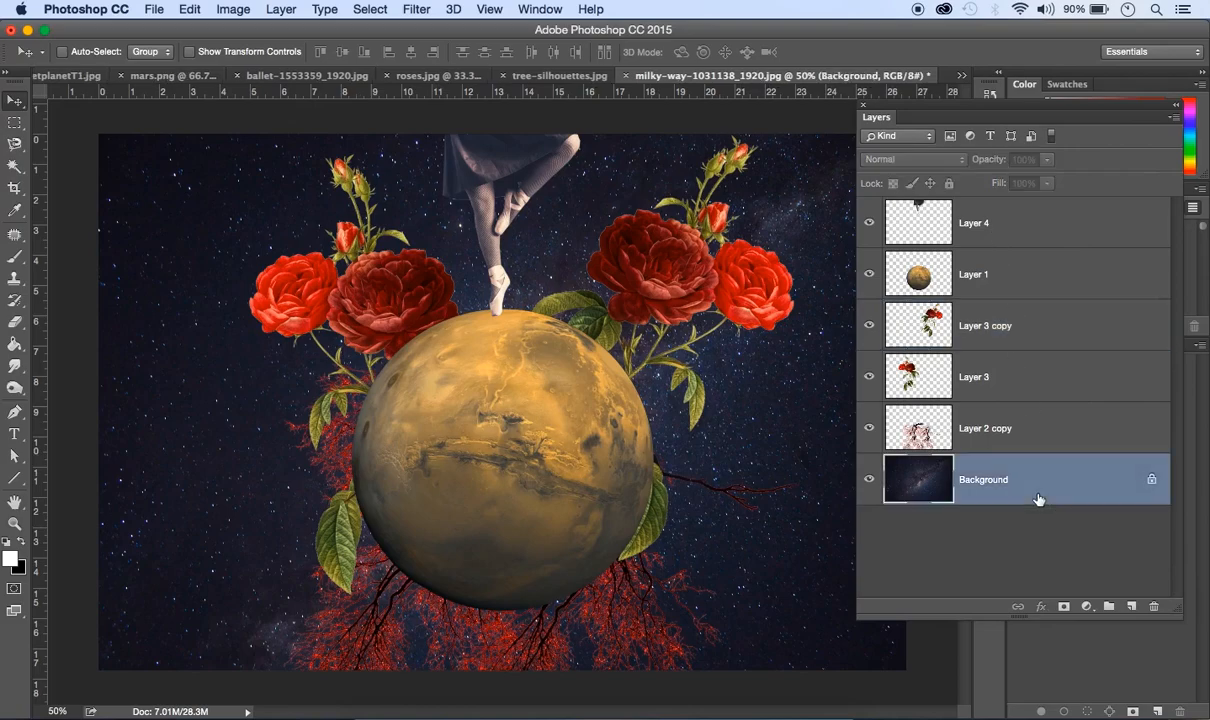
pyautogui.keyDown('shift'); pyautogui.click(1056, 227); pyautogui.keyUp('shift')
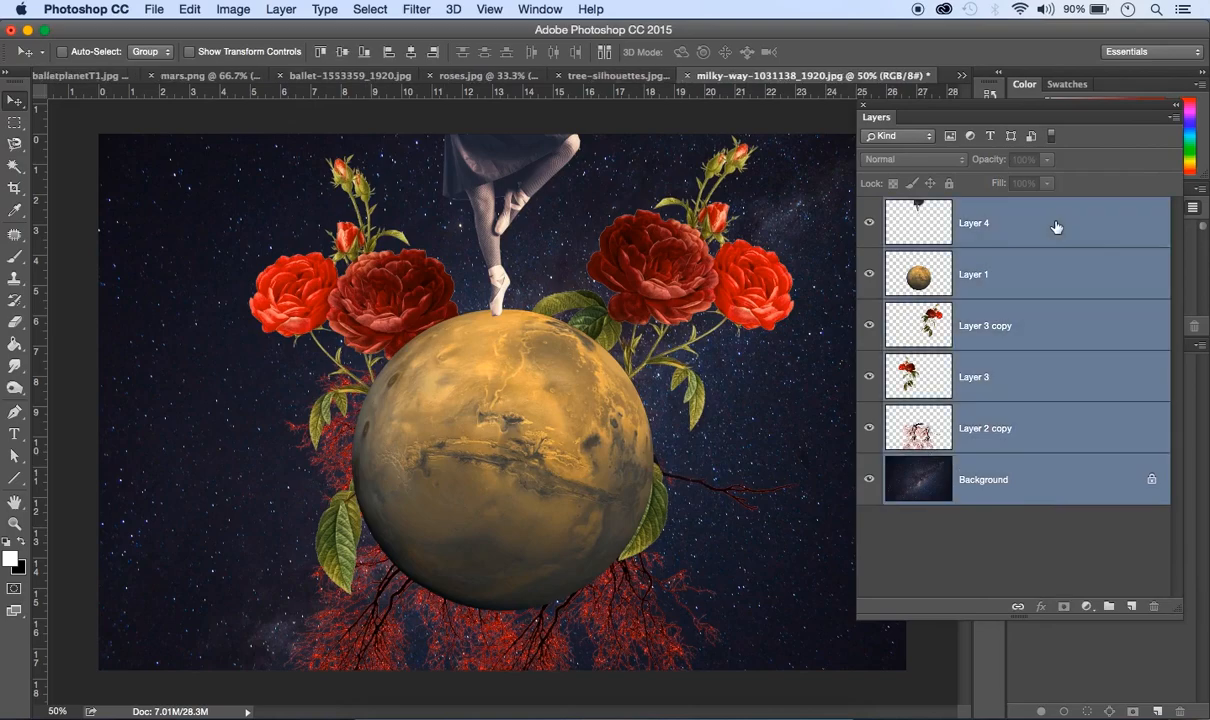
pyautogui.rightClick(1108, 226)
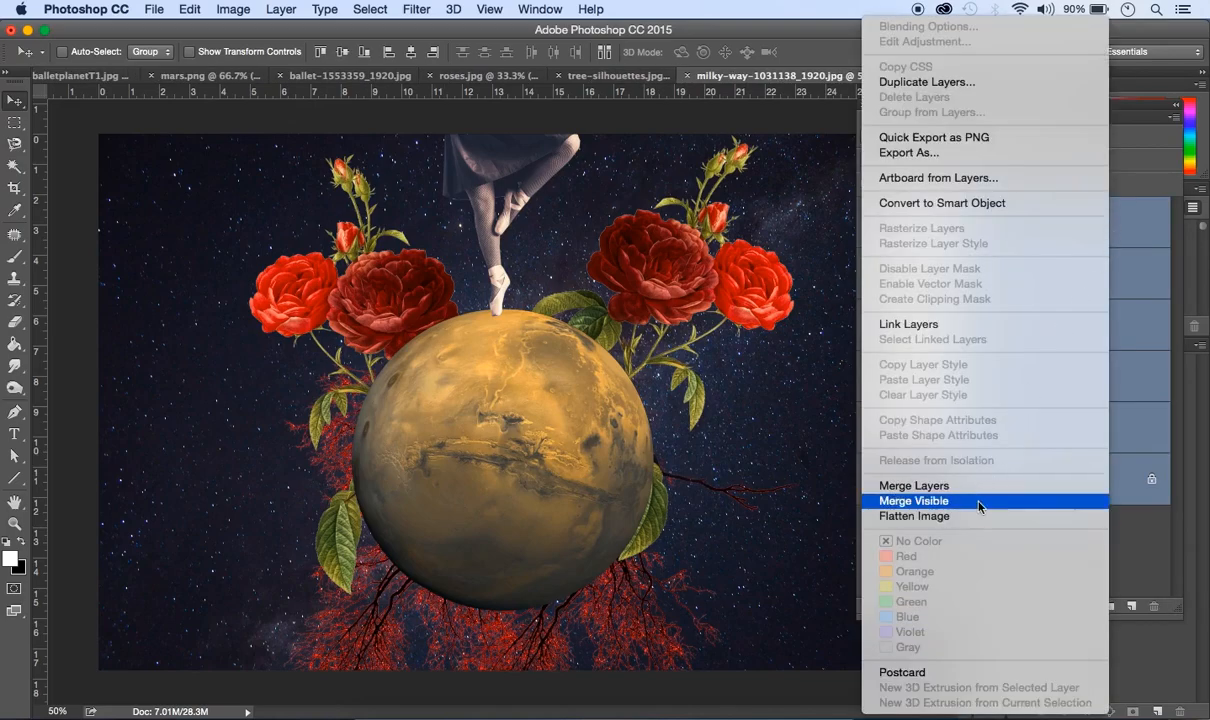
pyautogui.click(976, 485)
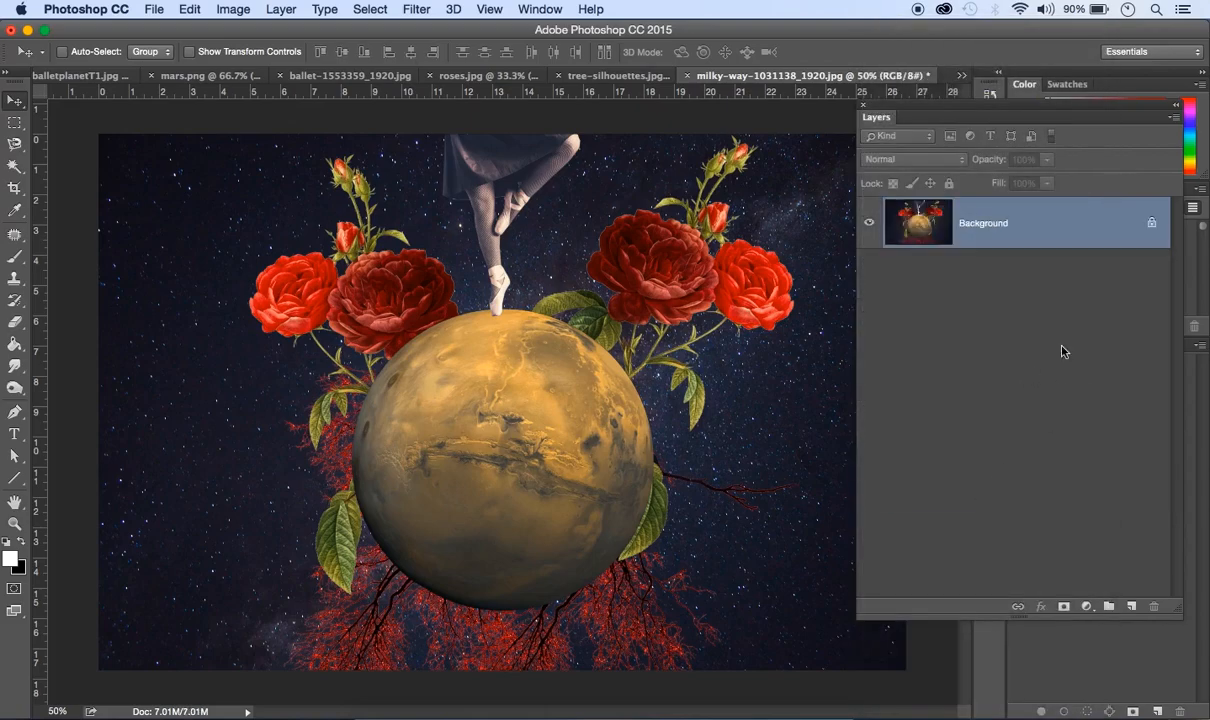
pyautogui.click(1151, 228)
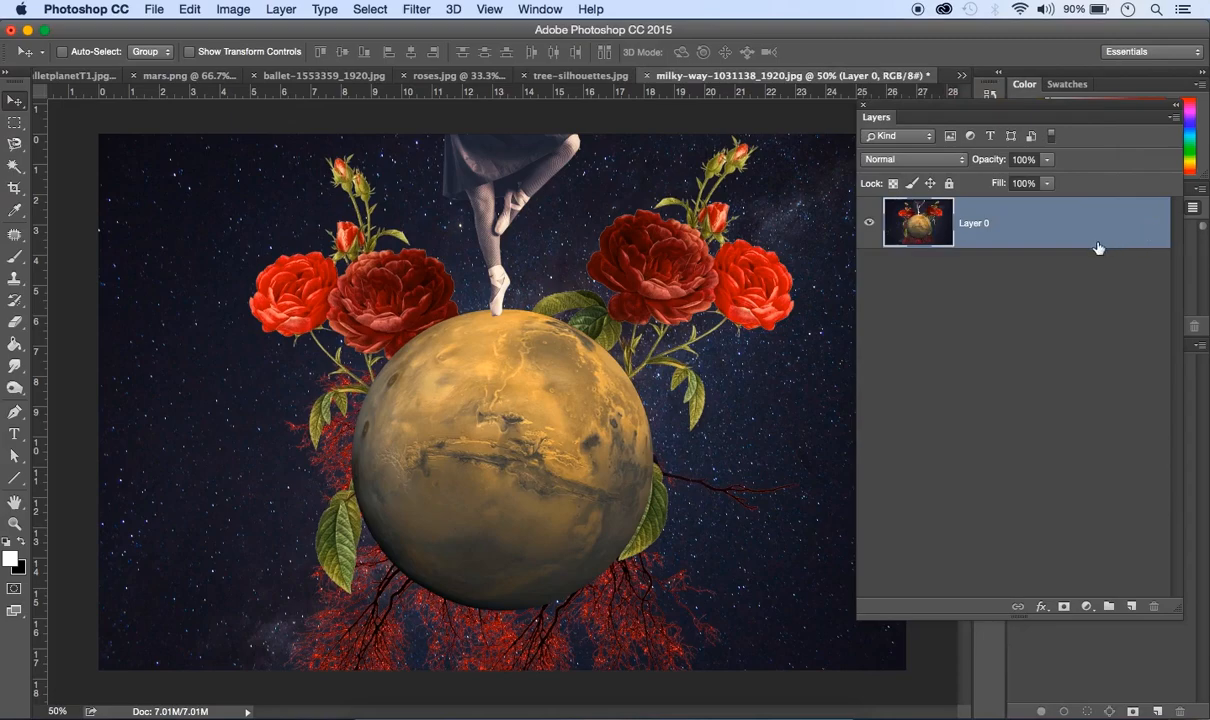
# Duplicate the merged Layer 0 and desaturate the copy.
pyautogui.rightClick(1129, 224)
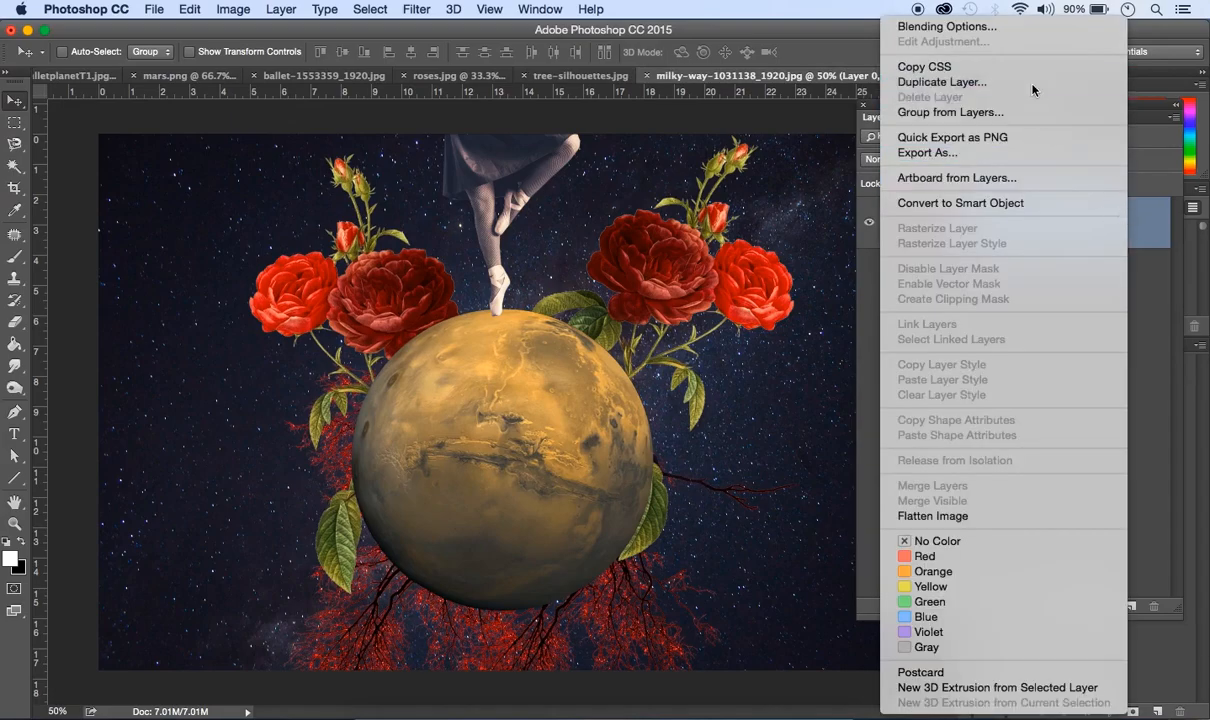
pyautogui.click(975, 84)
pyautogui.click(766, 300)
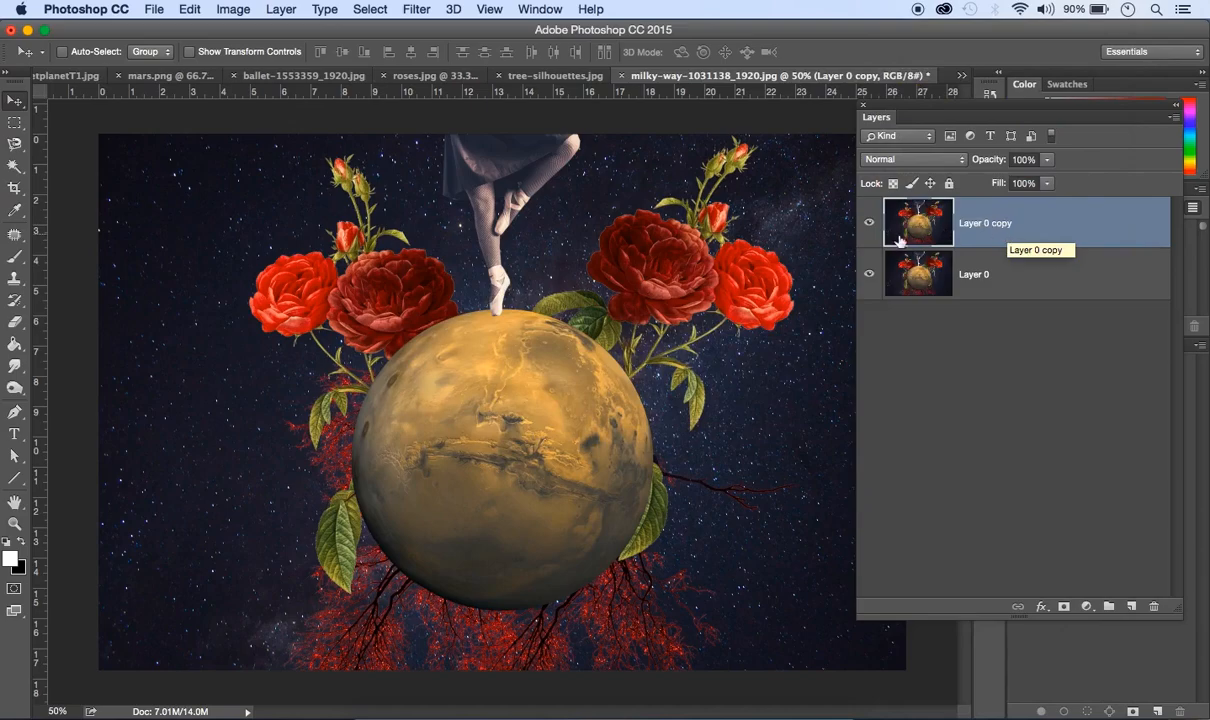
pyautogui.click(233, 9)
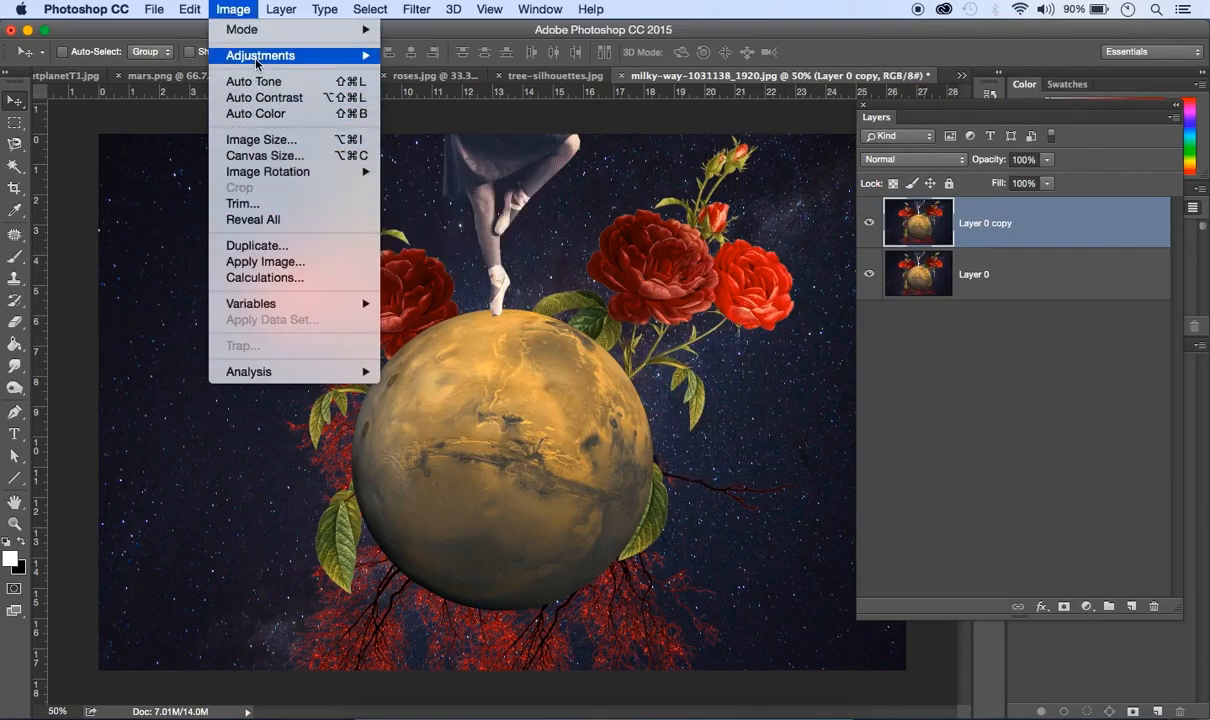
pyautogui.moveTo(290, 56)
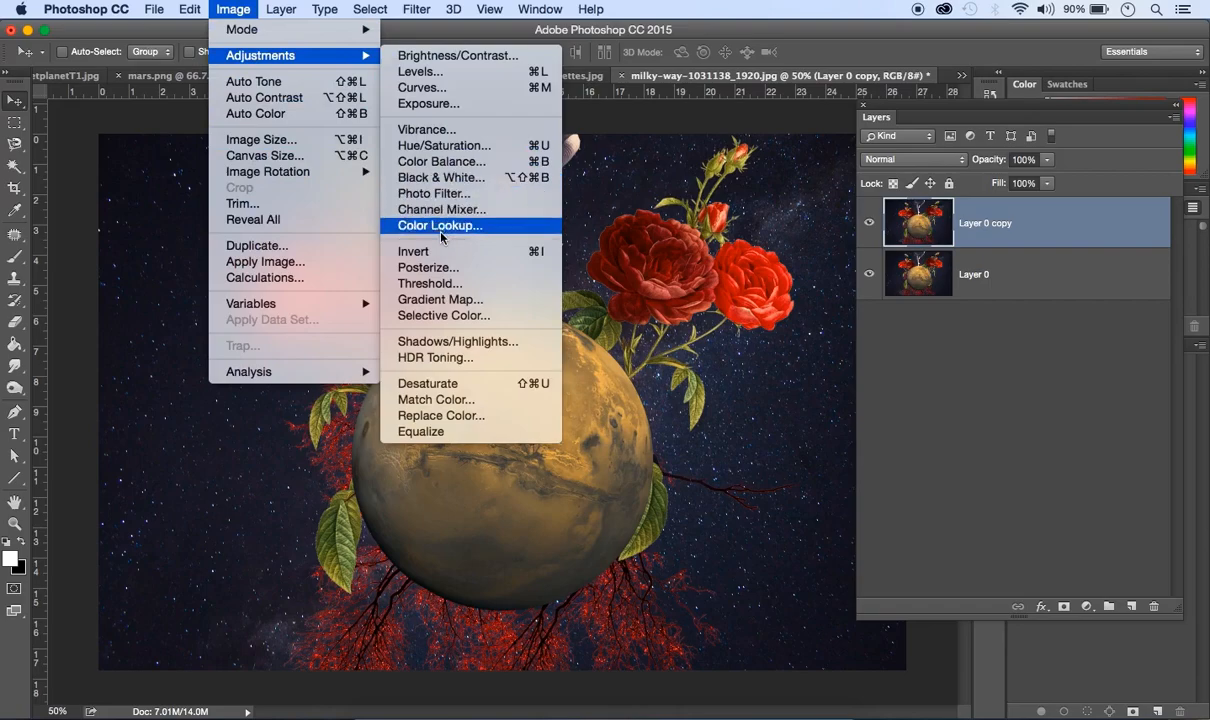
pyautogui.click(432, 383)
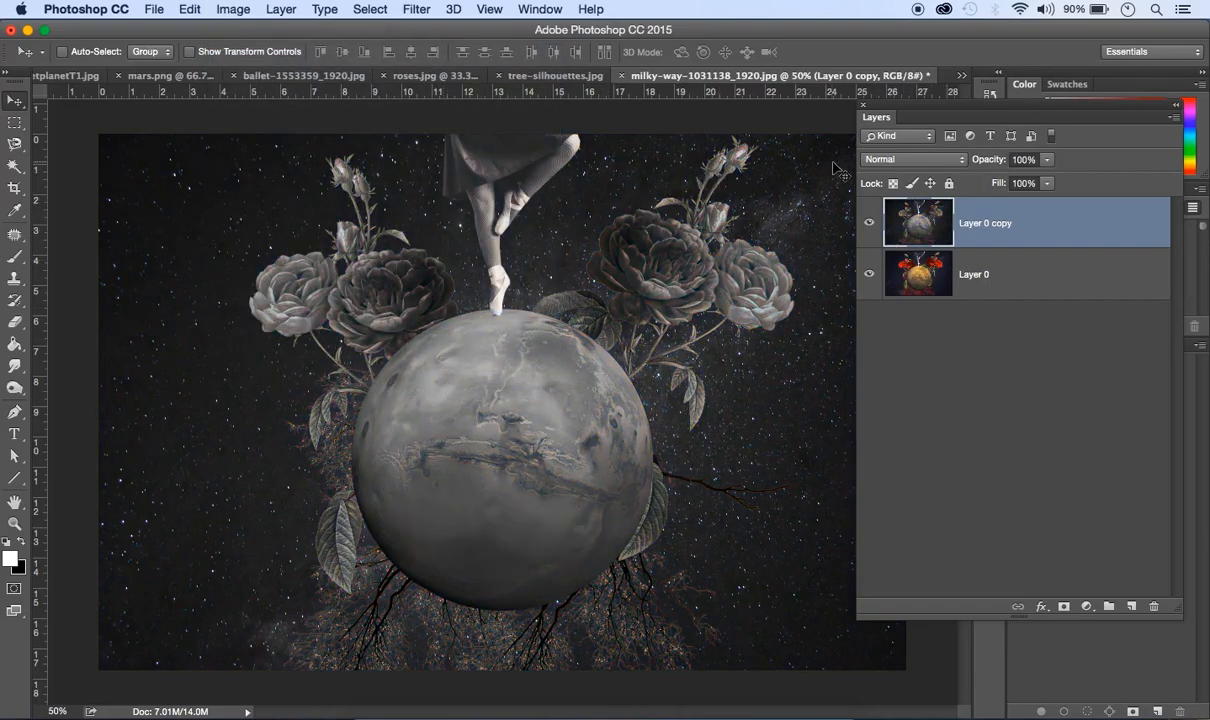
# Set the desaturated copy's blend mode to Multiply and its opacity to 70%.
pyautogui.click(880, 160)
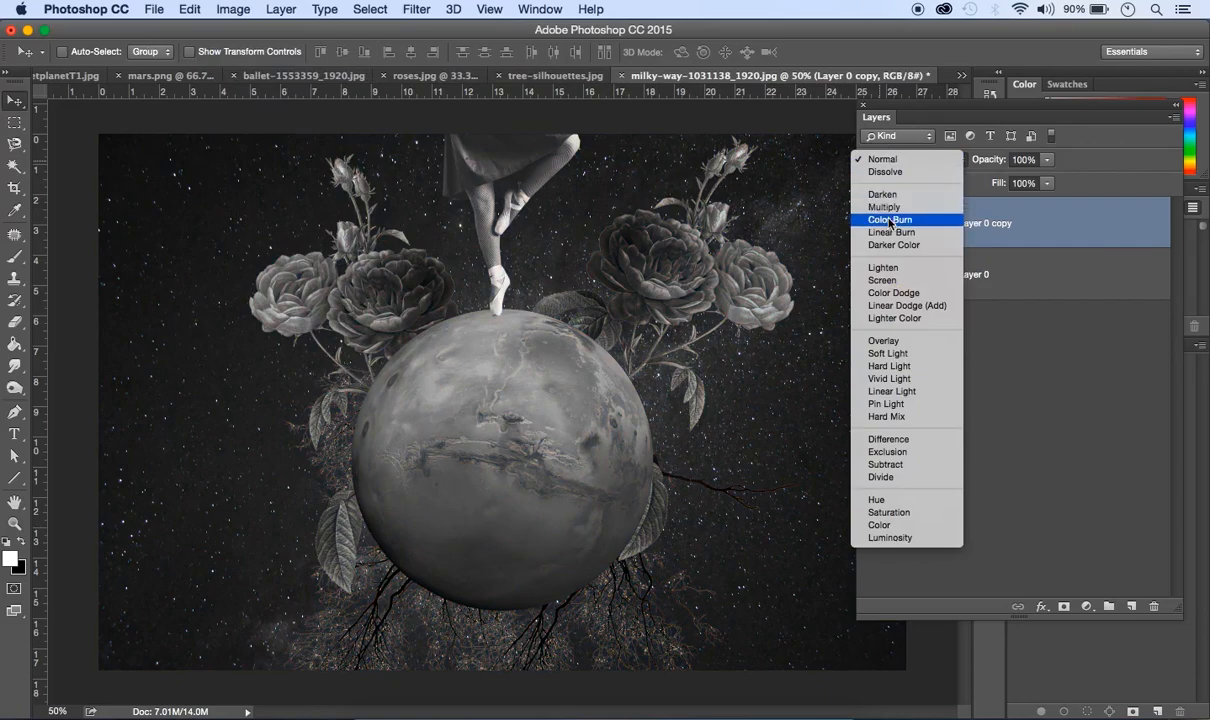
pyautogui.click(884, 207)
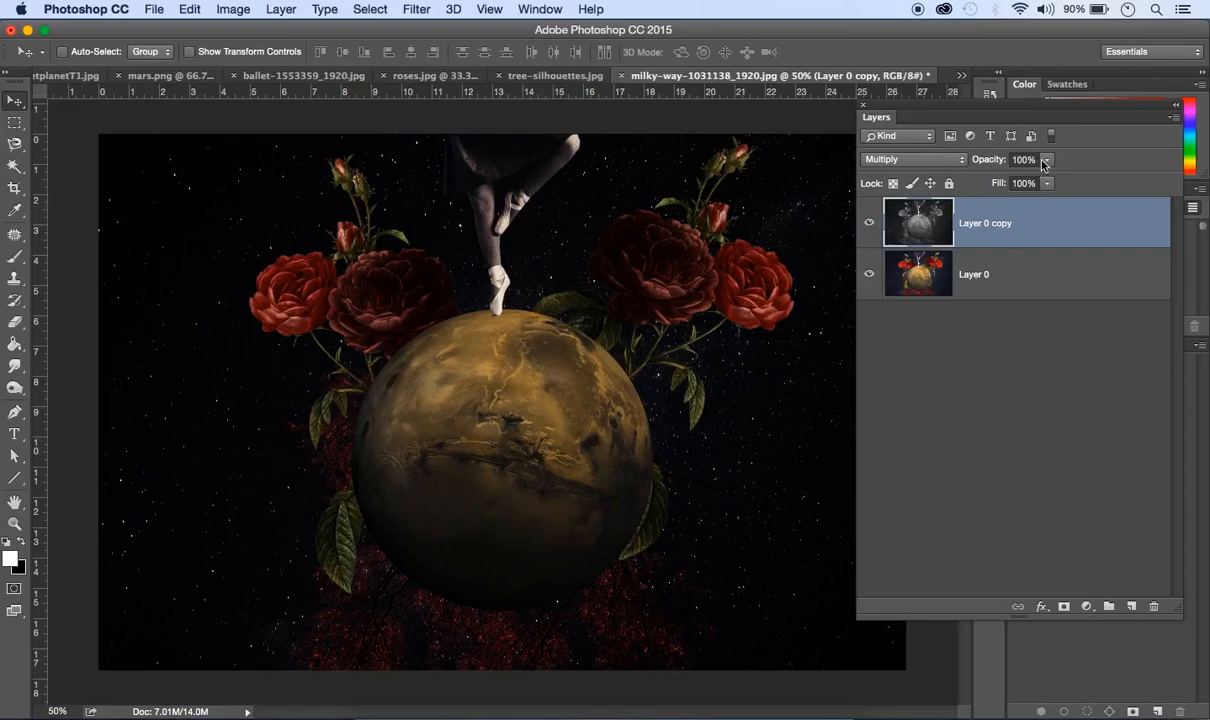
pyautogui.click(1000, 162)
pyautogui.write('70')
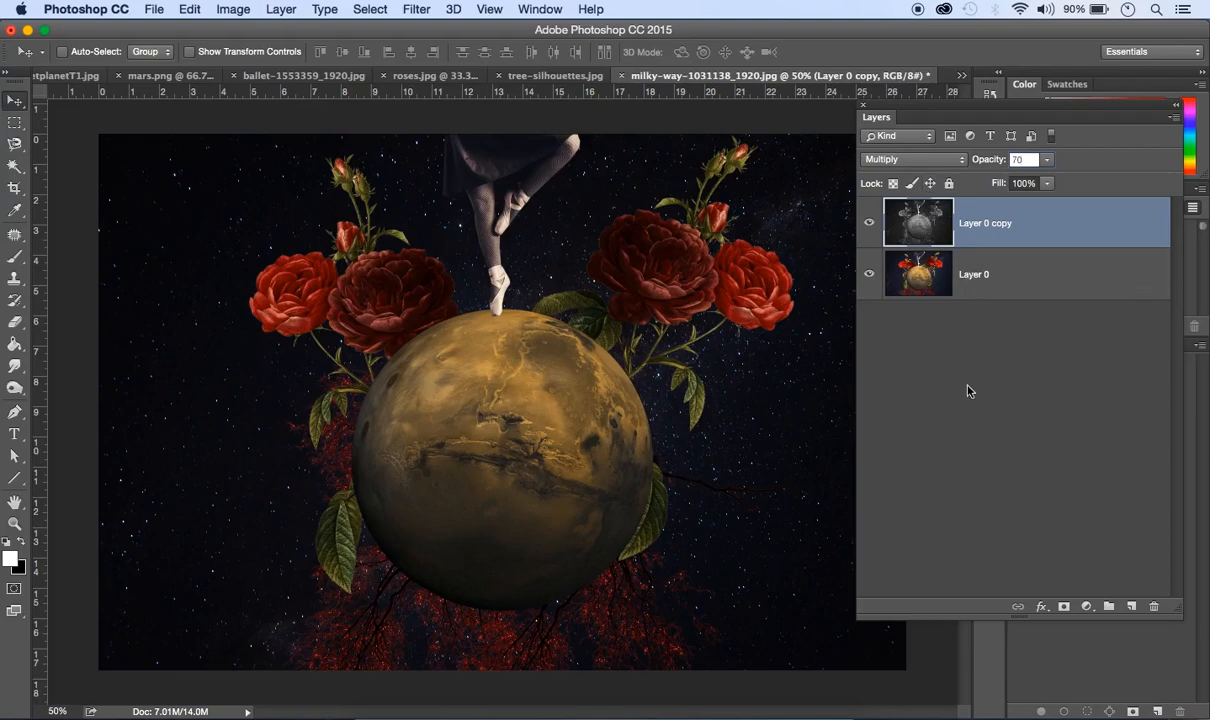
# Add a Photo Filter adjustment layer using Cooling Filter (LBB), adjust its density, and dock the Layers panel with Channels and Paths.
pyautogui.click(1087, 607)
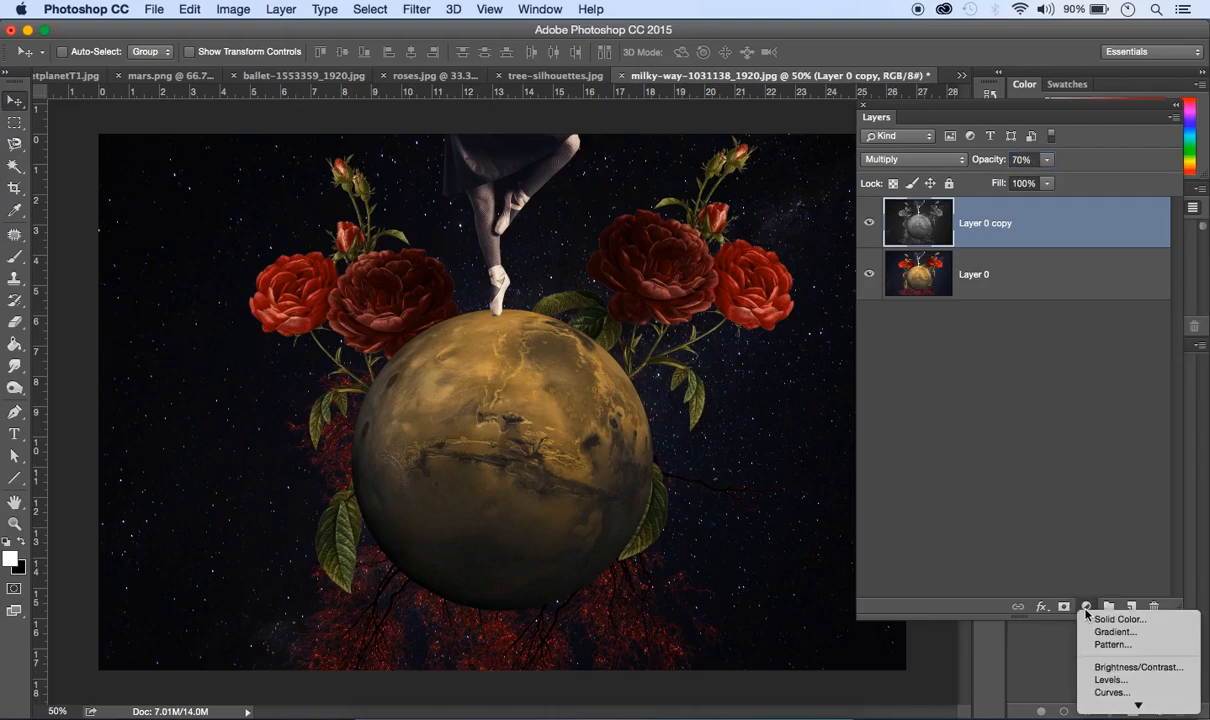
pyautogui.moveTo(1120, 706)
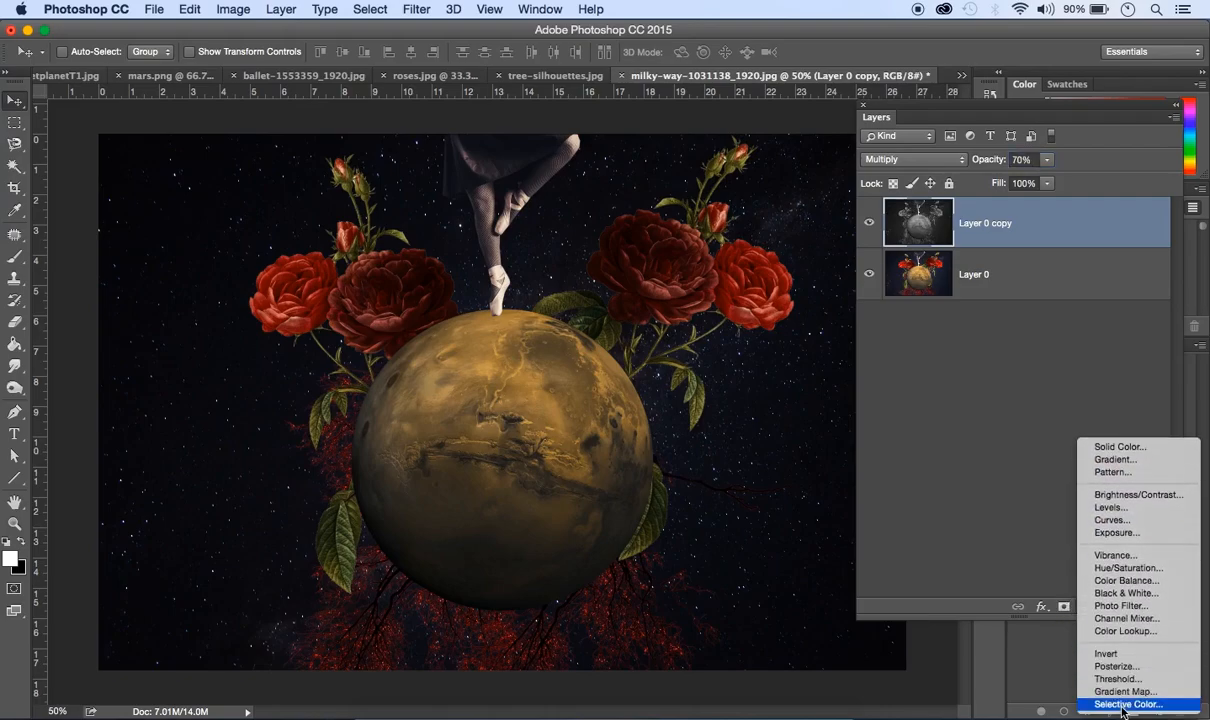
pyautogui.click(1135, 607)
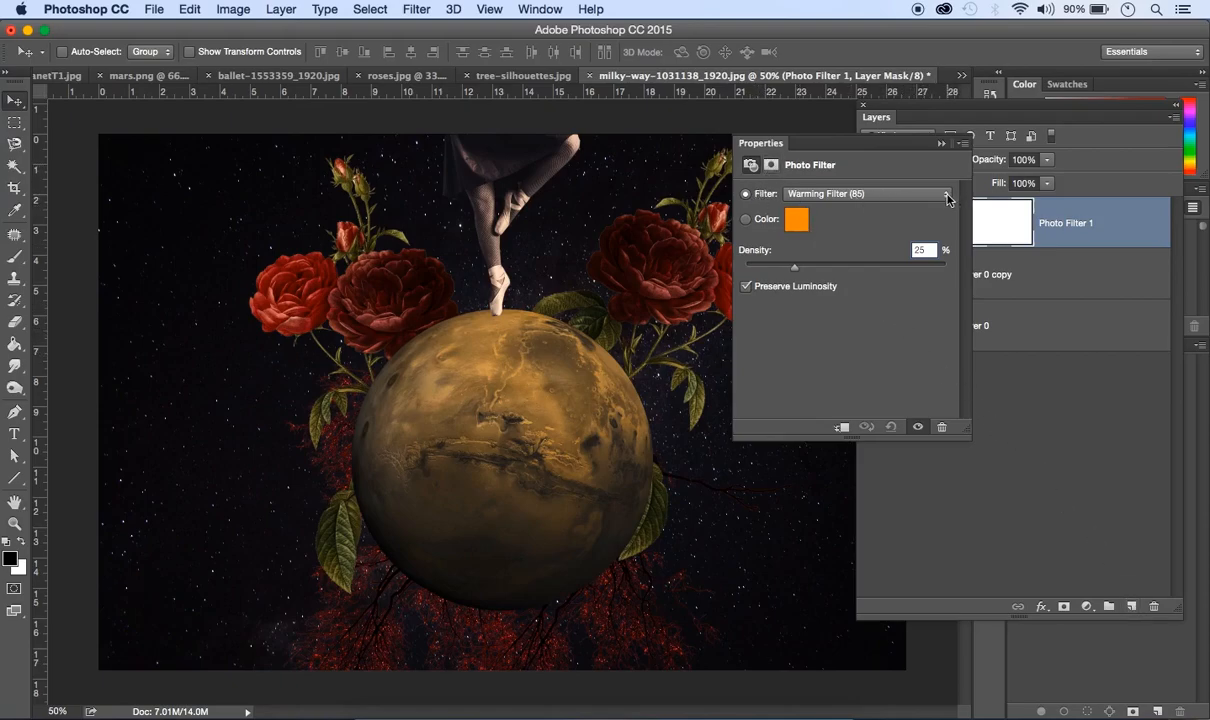
pyautogui.click(947, 195)
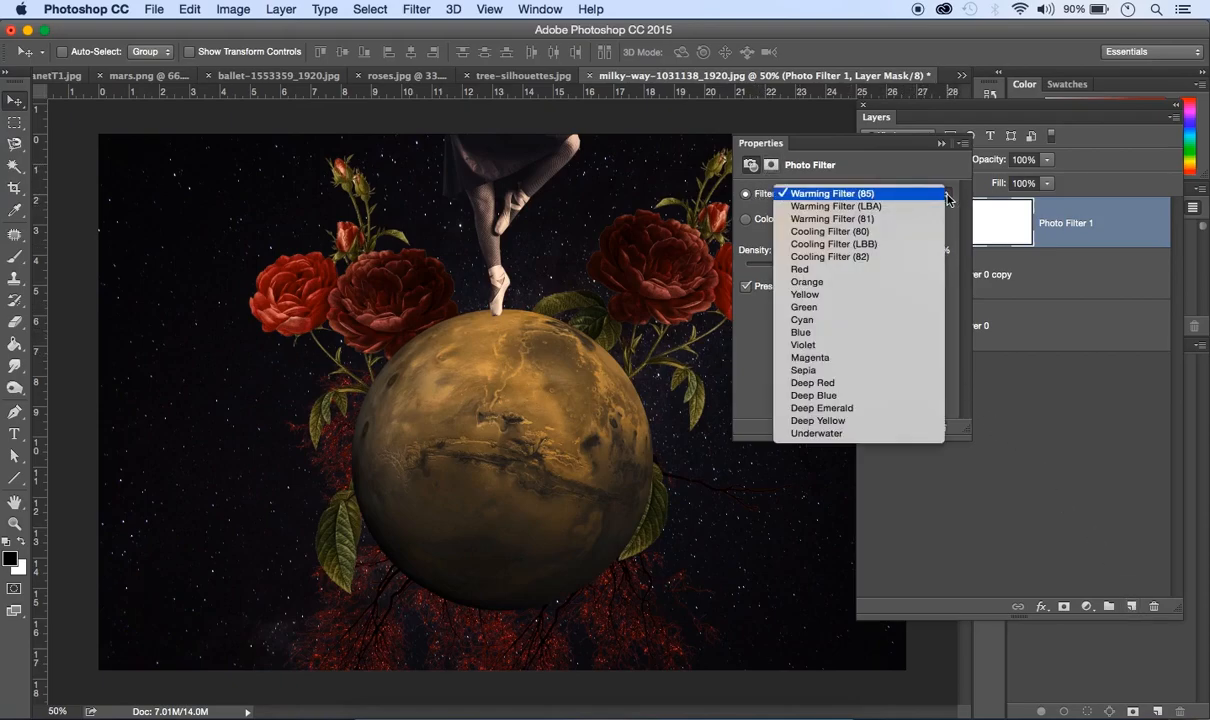
pyautogui.click(888, 244)
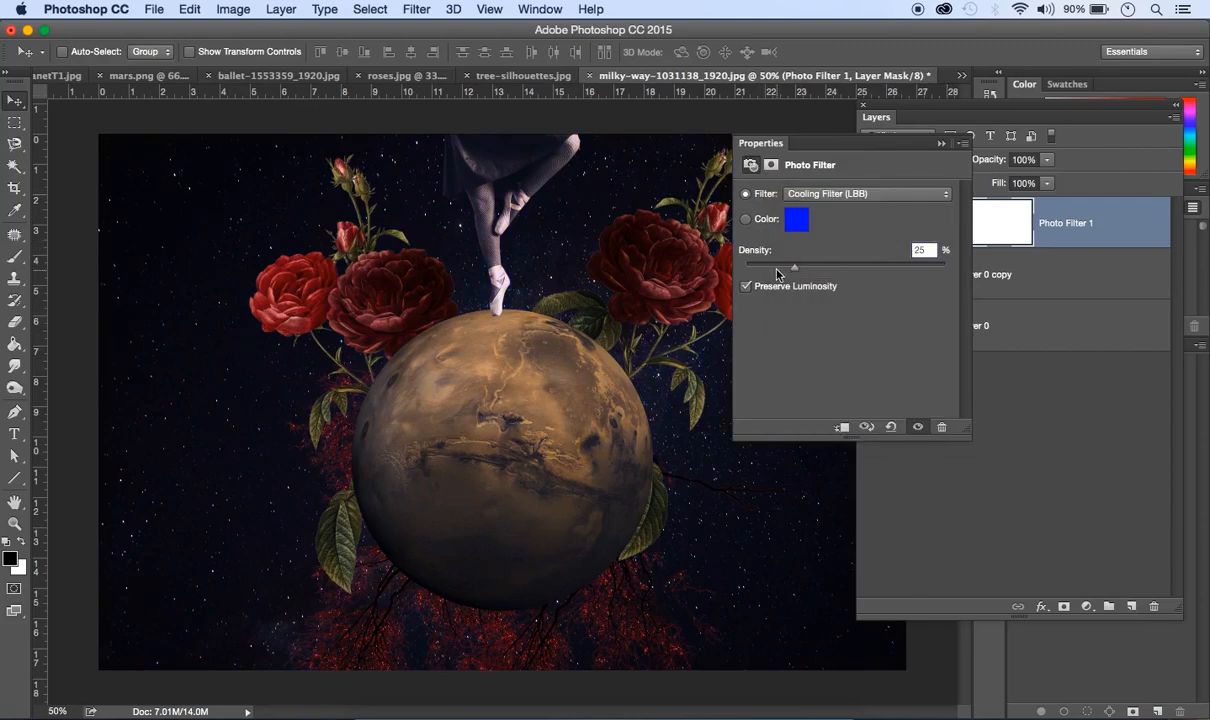
pyautogui.click(917, 249)
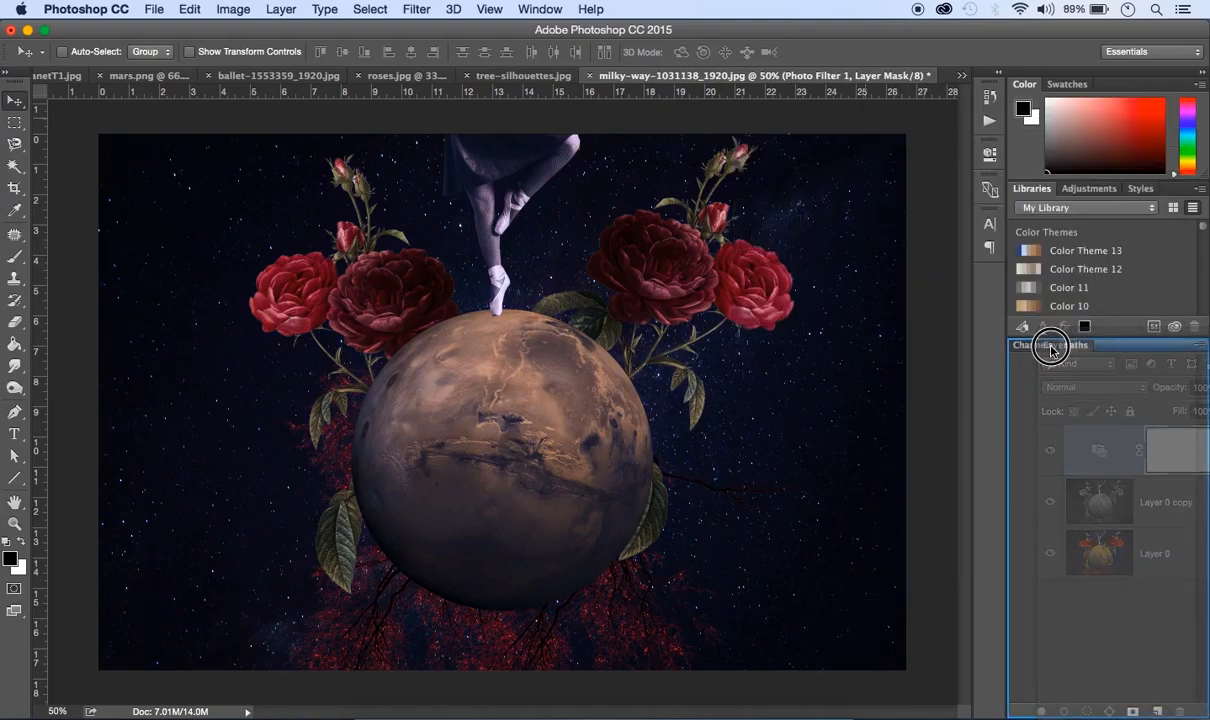
pyautogui.moveTo(1050, 349); pyautogui.dragTo(1052, 349)
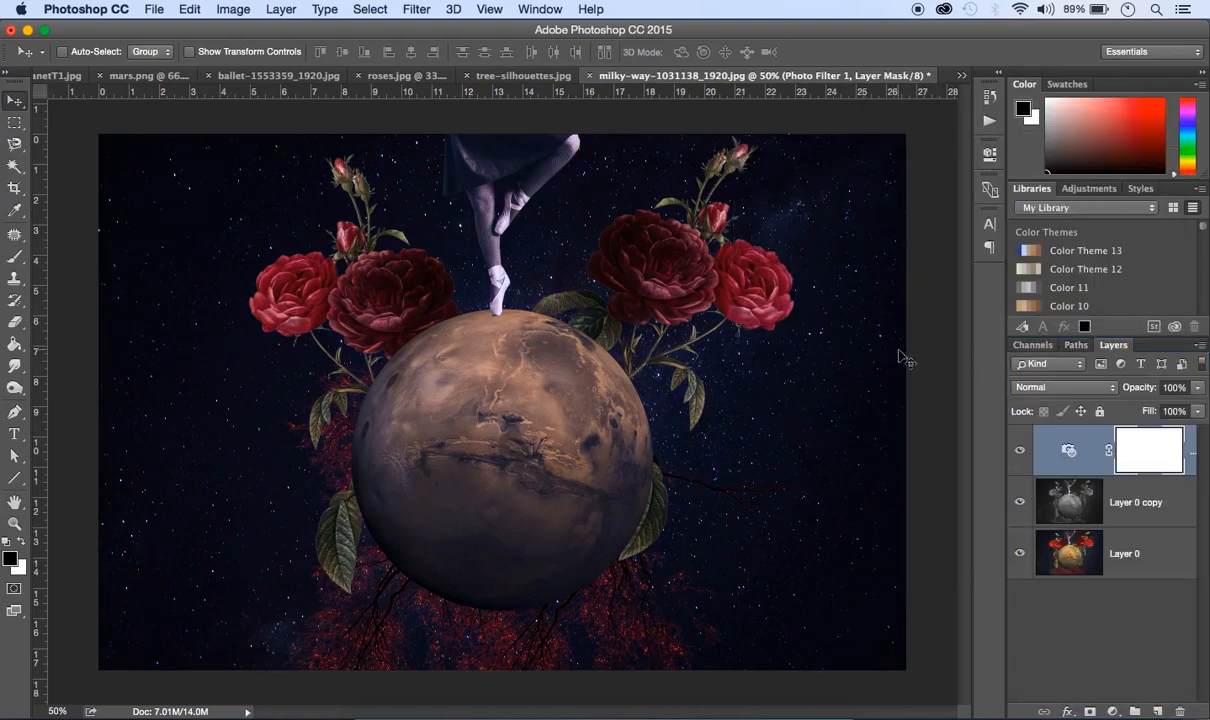